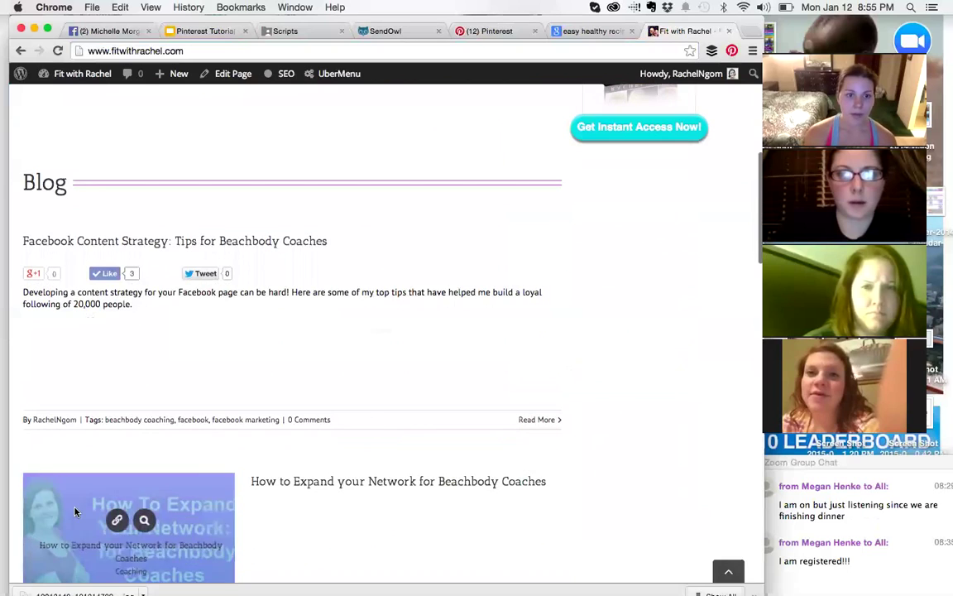
- Open the blog post "How to Expand your Network for Beachbody Coaches" and examine the Pin it buttons around its header image
scroll(383, 515, "down", 3)
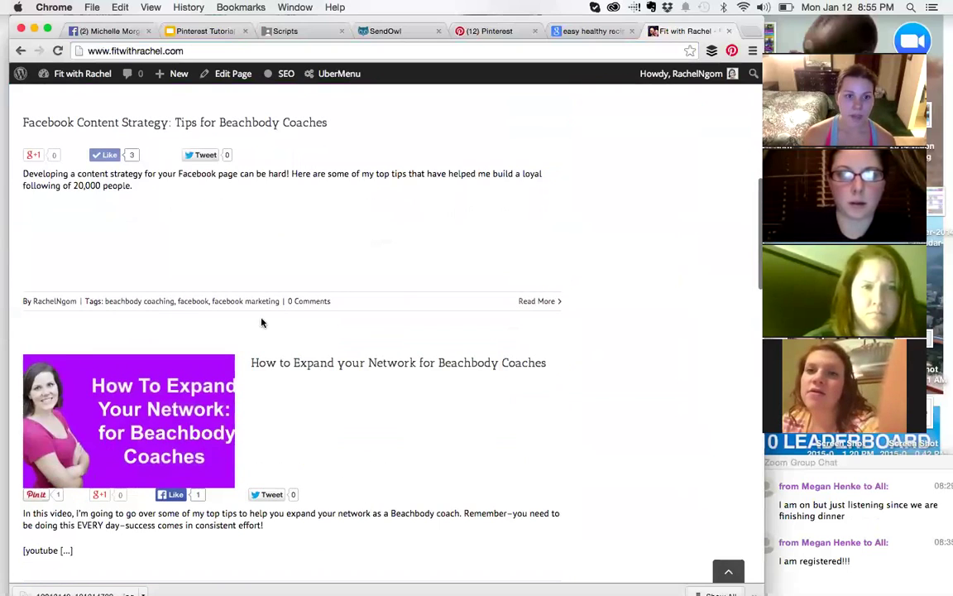
left_click(304, 368)
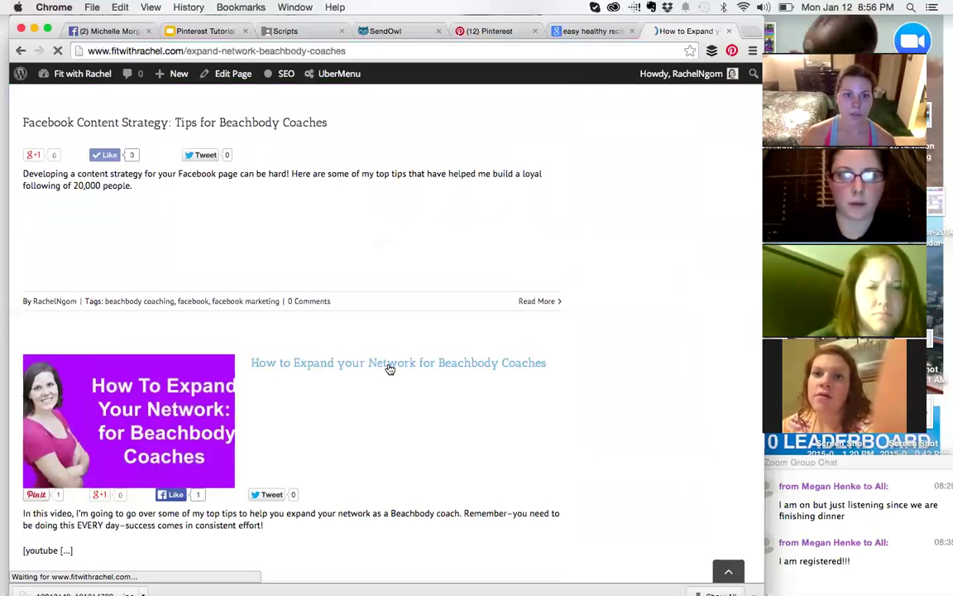
scroll(721, 461, "down", 5)
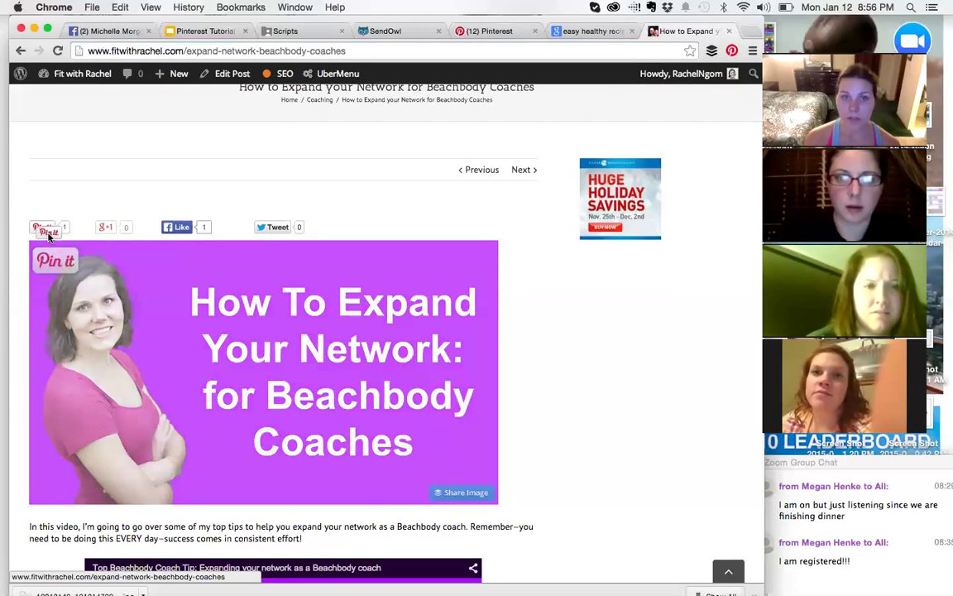
mouse_move(61, 261)
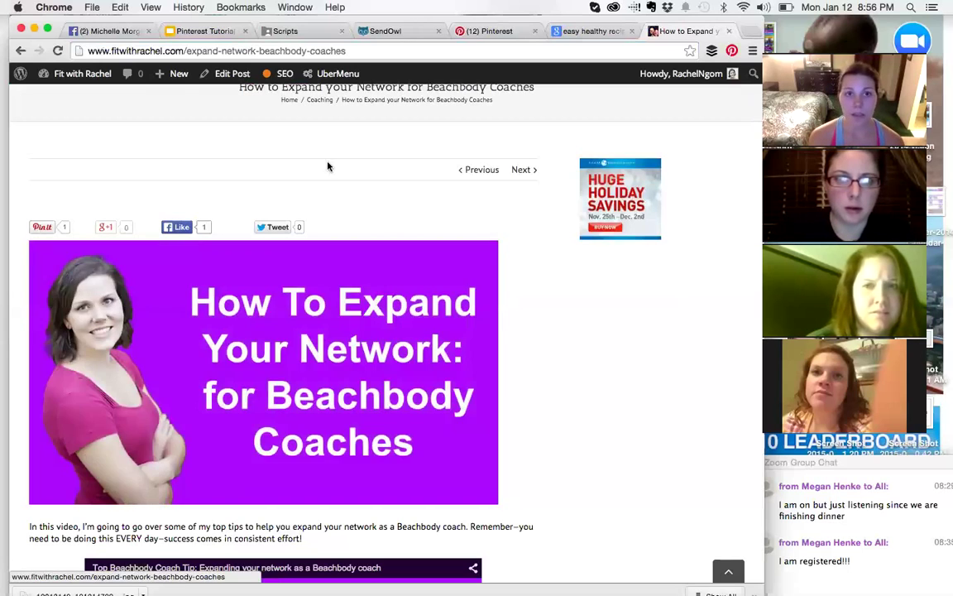
- Go to the site's WordPress dashboard and open the list of installed plugins
scroll(295, 145, "up", 5)
mouse_move(82, 77)
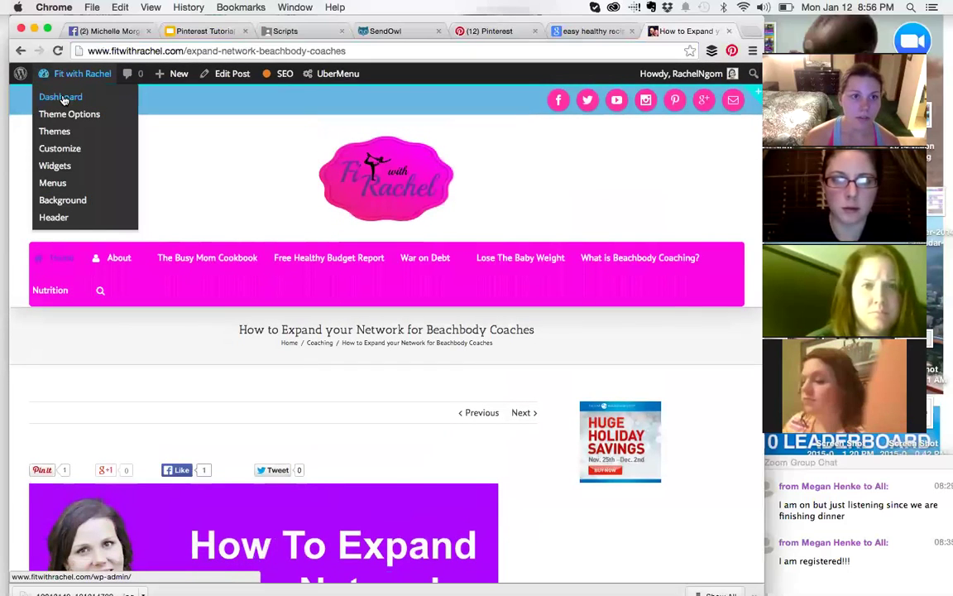
left_click(64, 99)
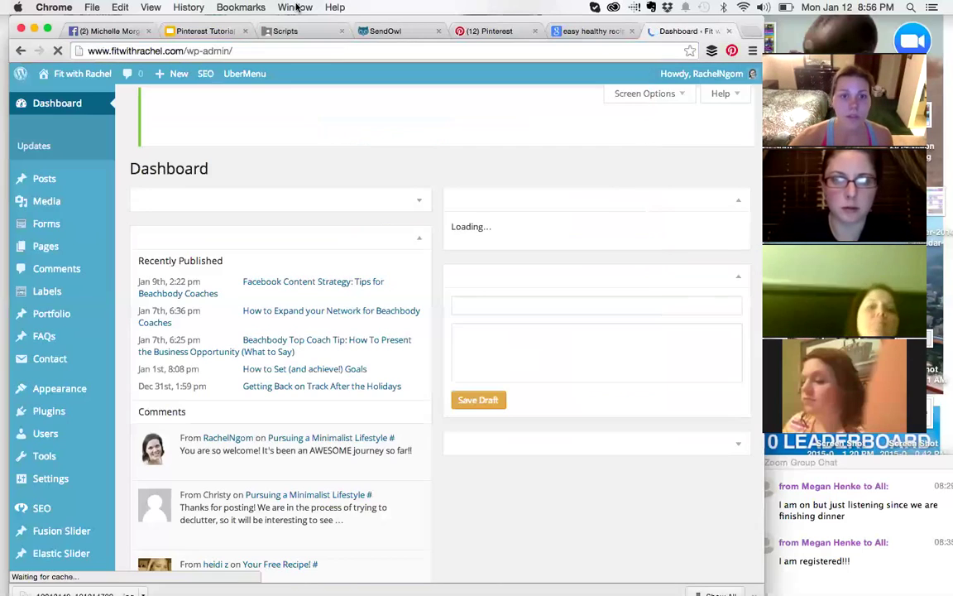
scroll(69, 371, "down", 2)
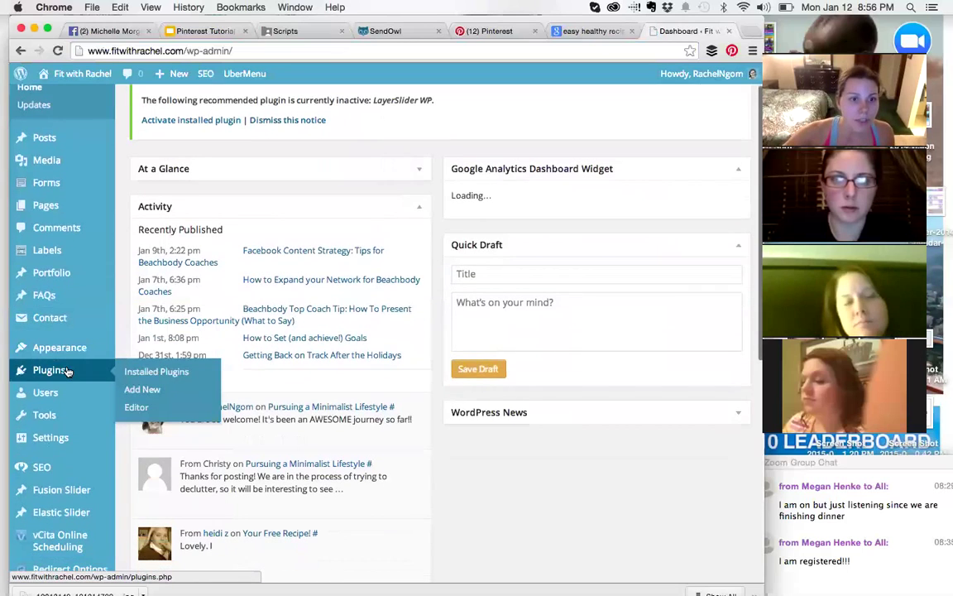
left_click(58, 369)
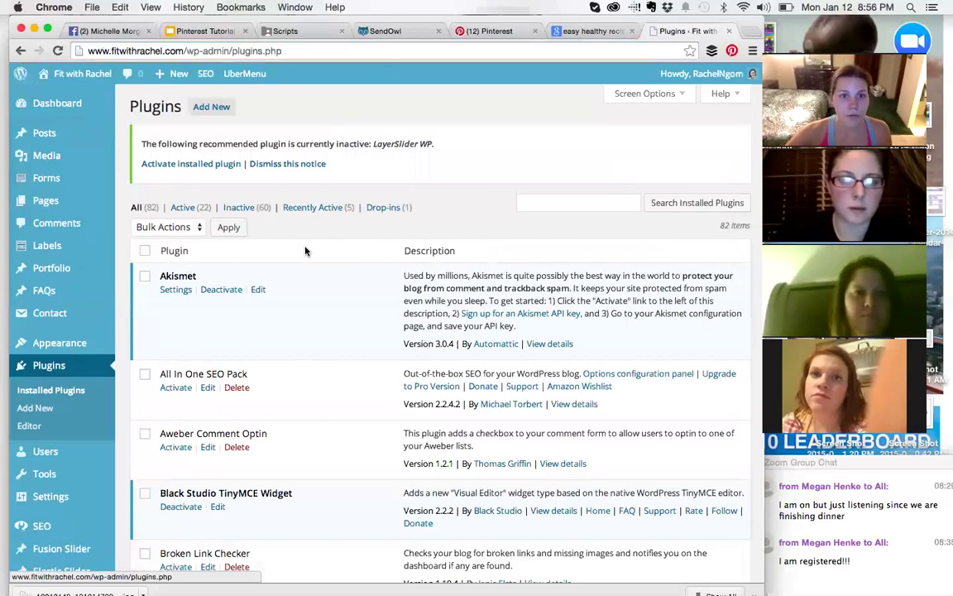
- Search the plugins available to add for "pin it button"
left_click(214, 106)
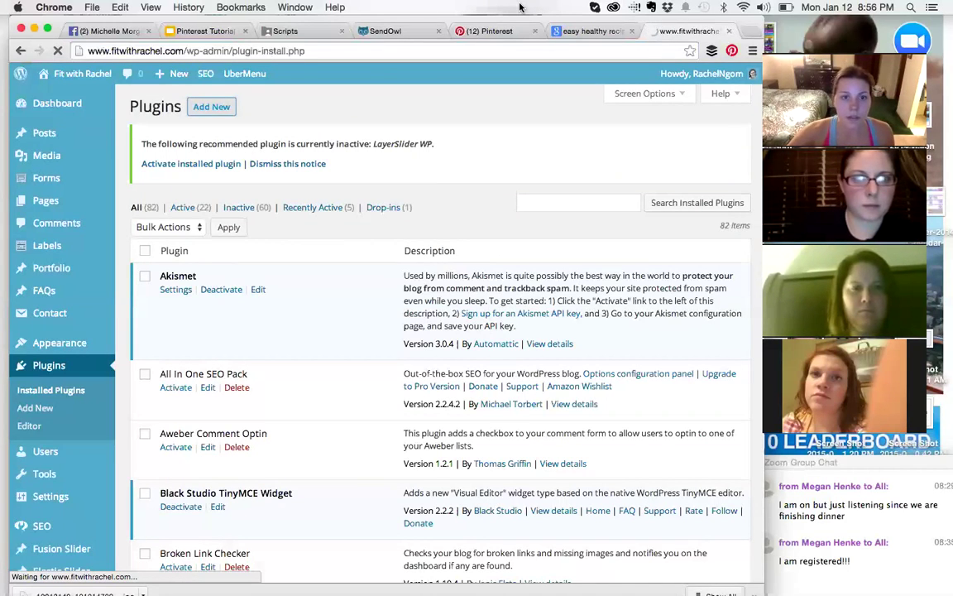
left_click(629, 217)
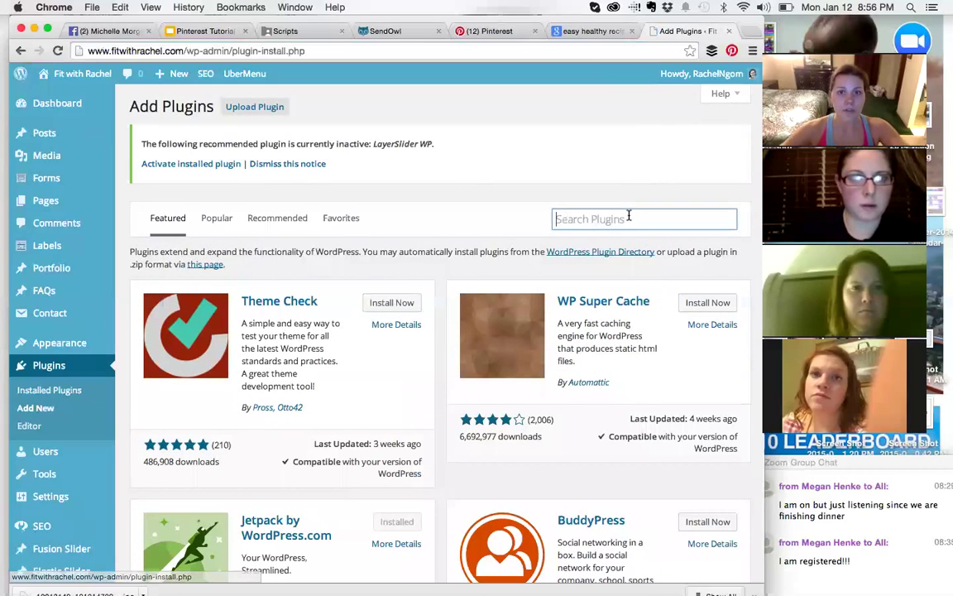
type("pin")
key("Down")
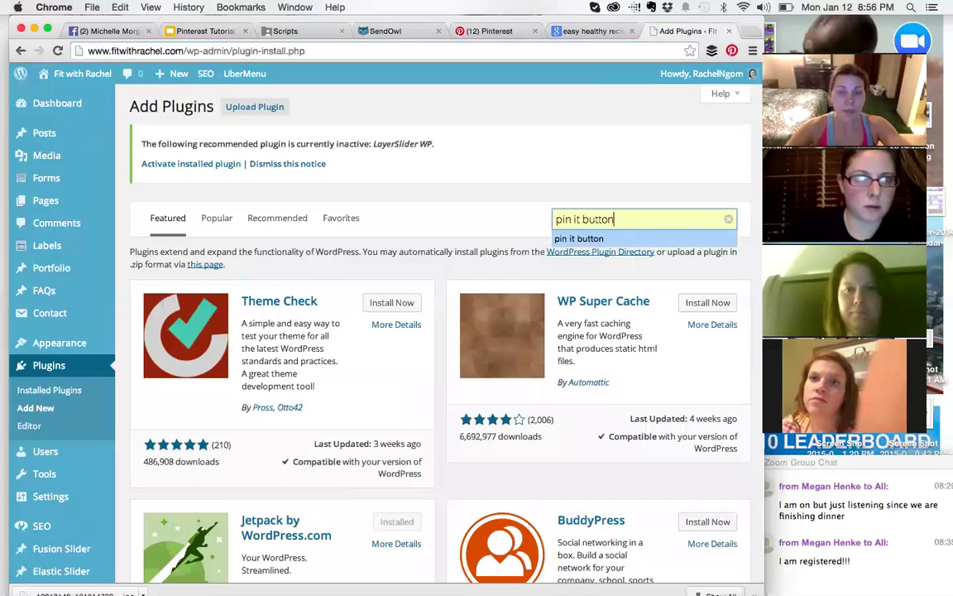
key("Return")
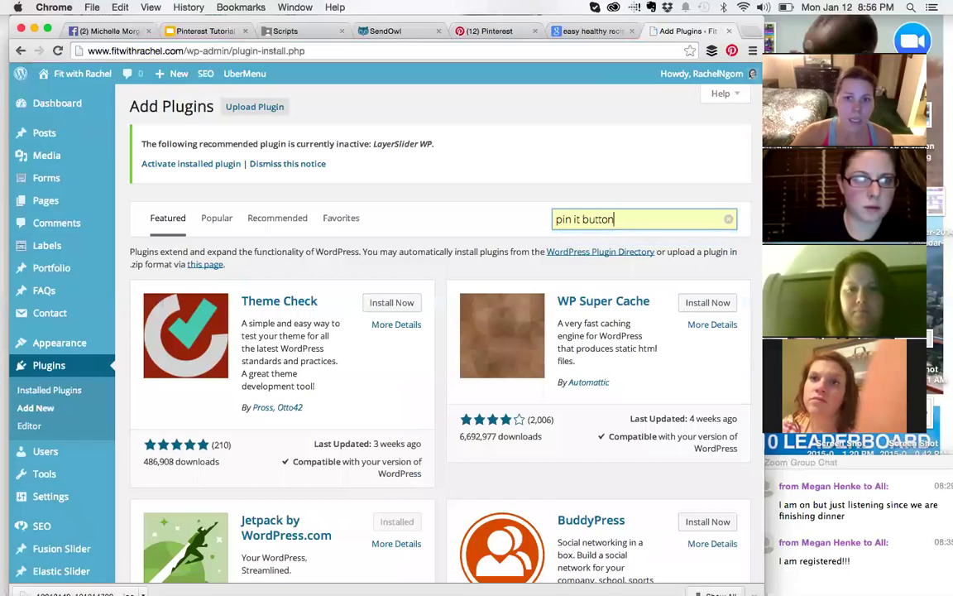
- Check the plugin names on the Pinterest Plugins slide and review the "pin it button" search results in WordPress
left_click(211, 31)
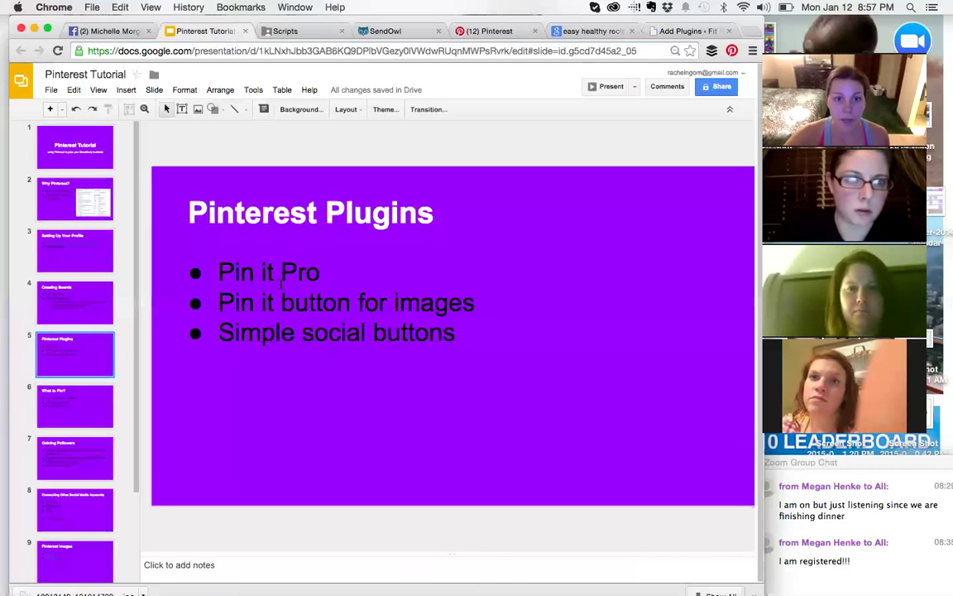
left_click(674, 30)
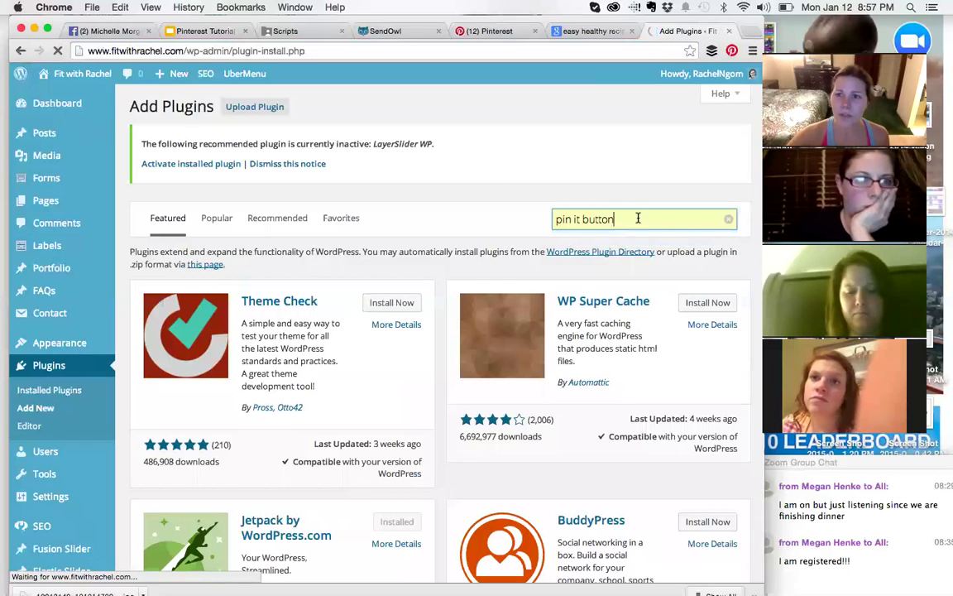
left_click(617, 236)
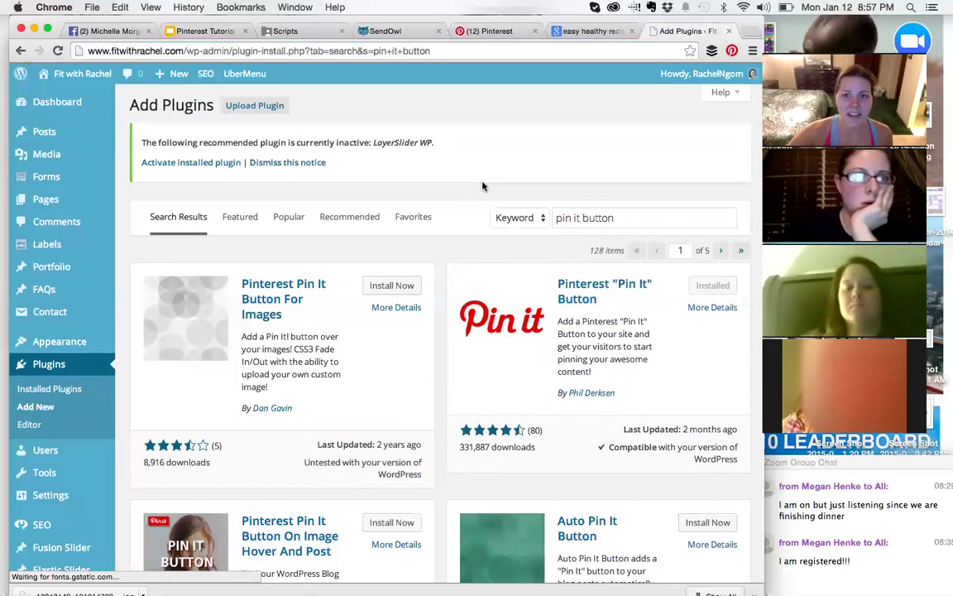
scroll(483, 186, "down", 1)
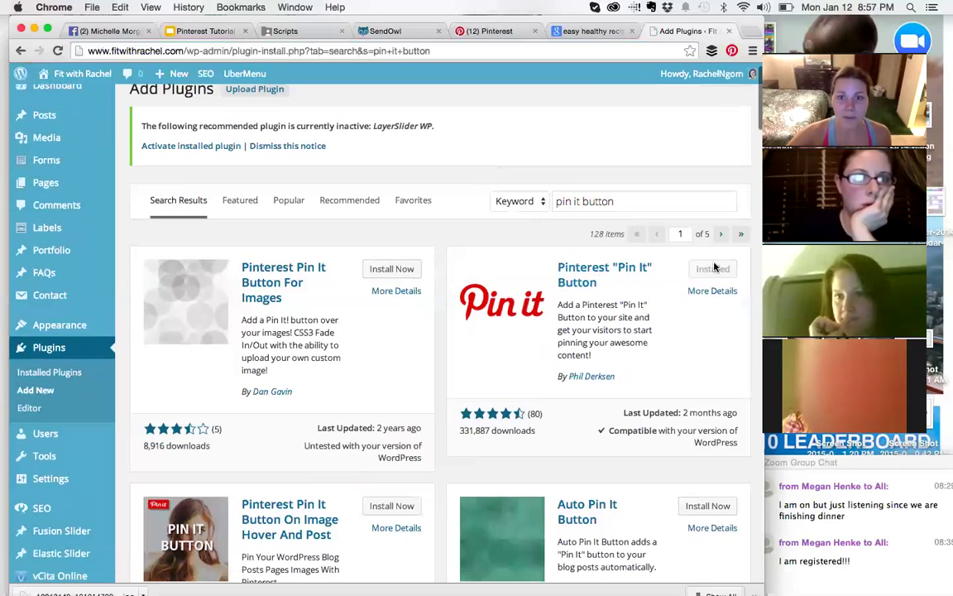
scroll(594, 314, "down", 2)
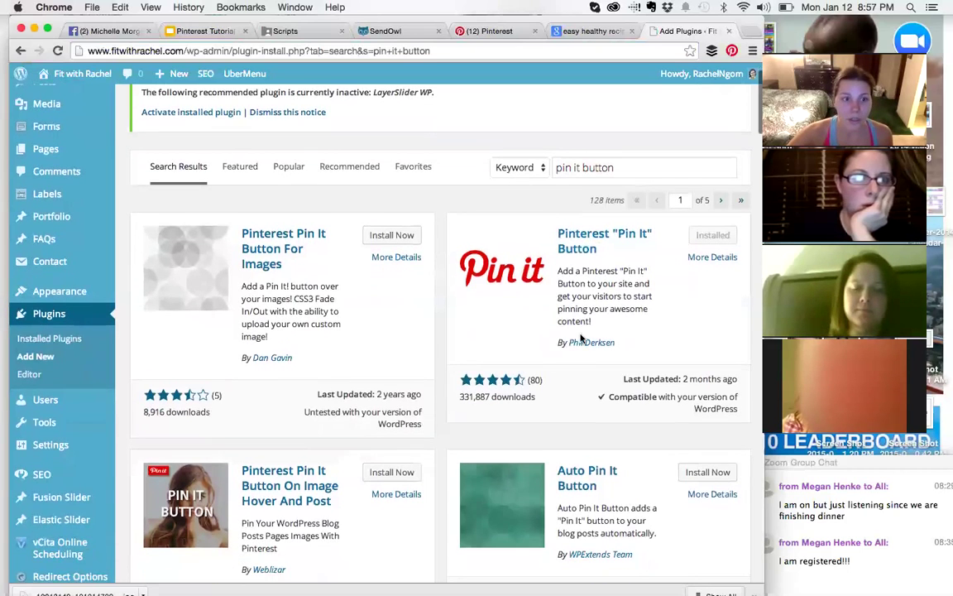
scroll(47, 331, "down", 4)
- Return to the site's installed plugins and look through the list
mouse_move(53, 347)
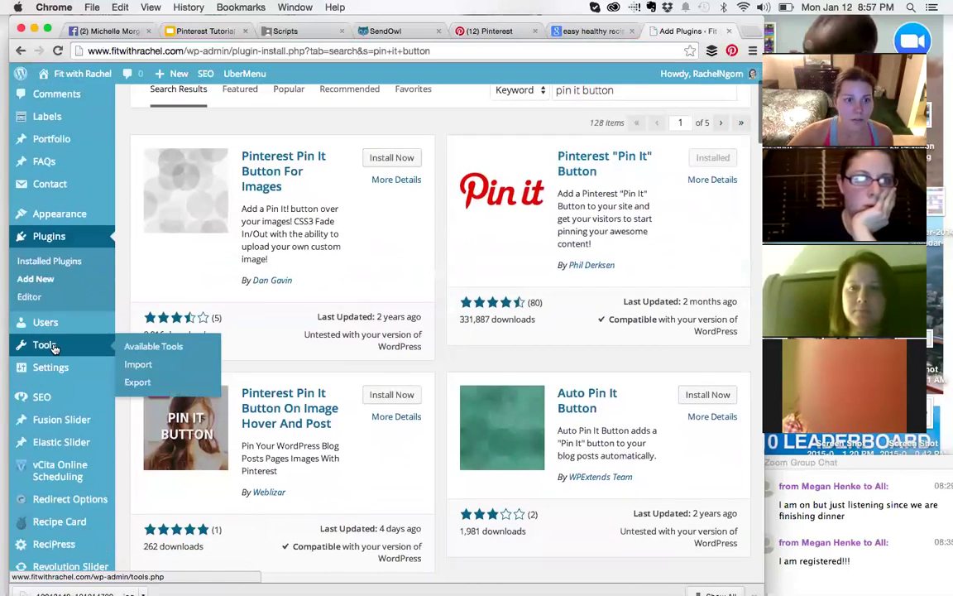
left_click(47, 262)
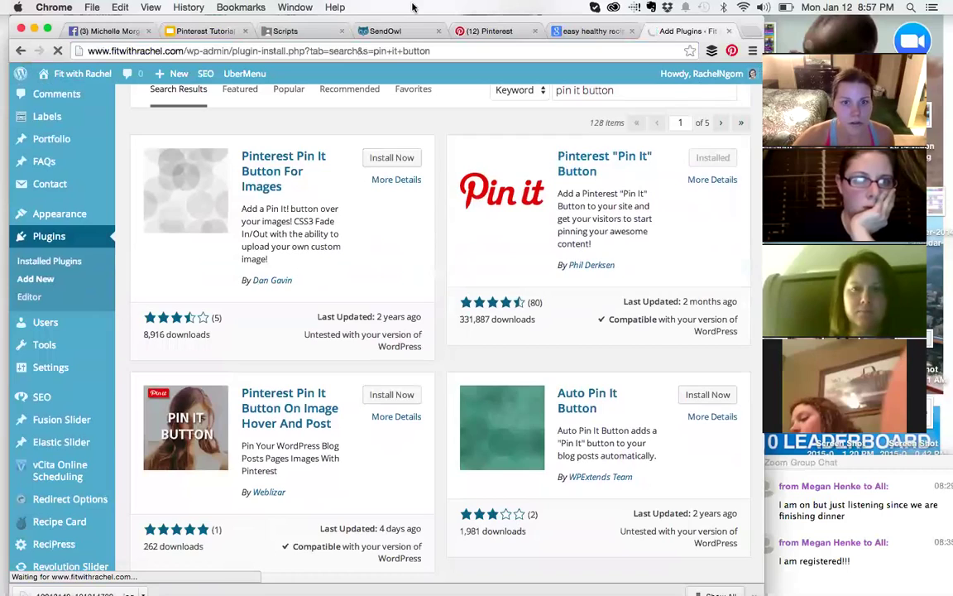
scroll(395, 426, "down", 2)
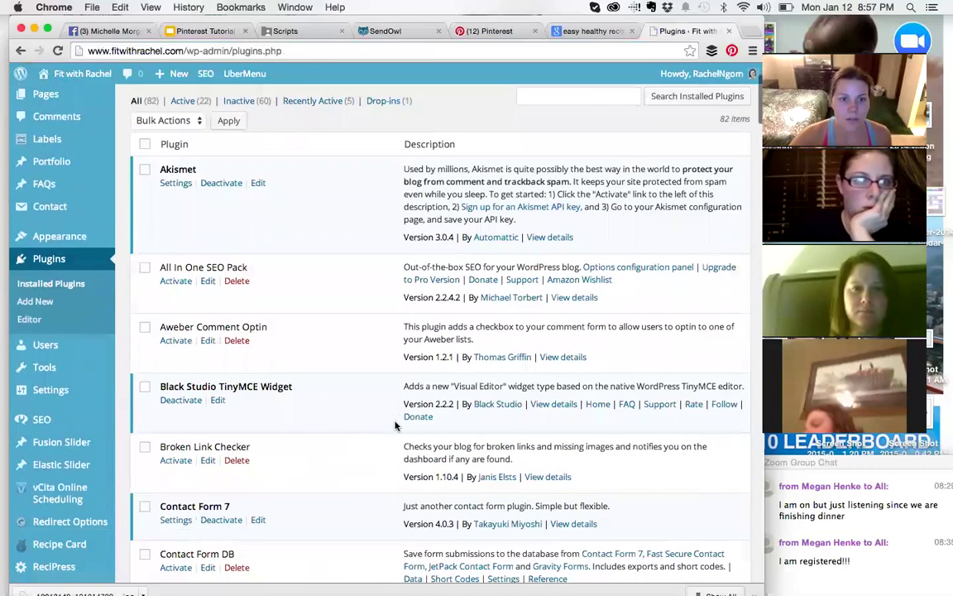
scroll(168, 320, "down", 4)
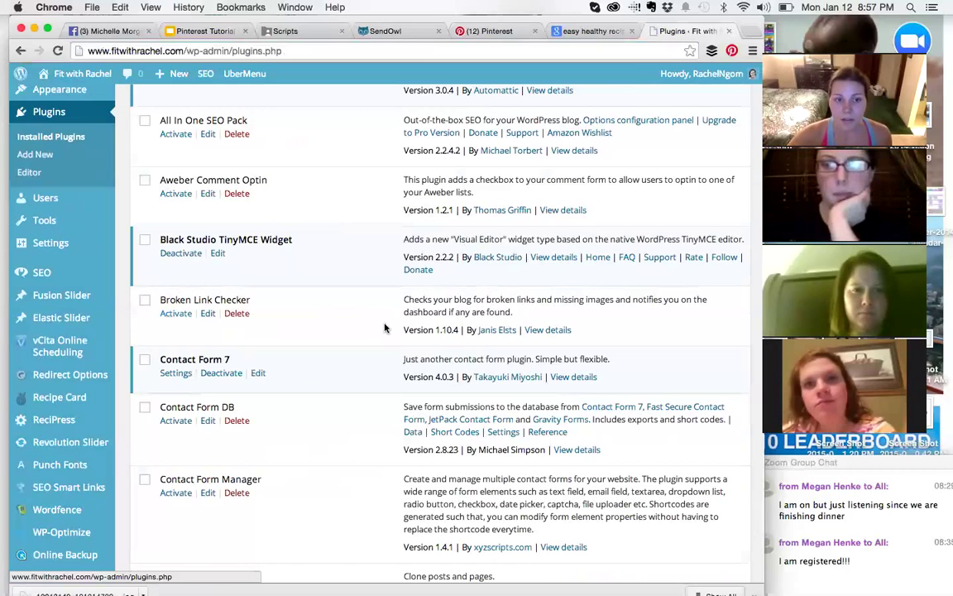
scroll(384, 329, "up", 8)
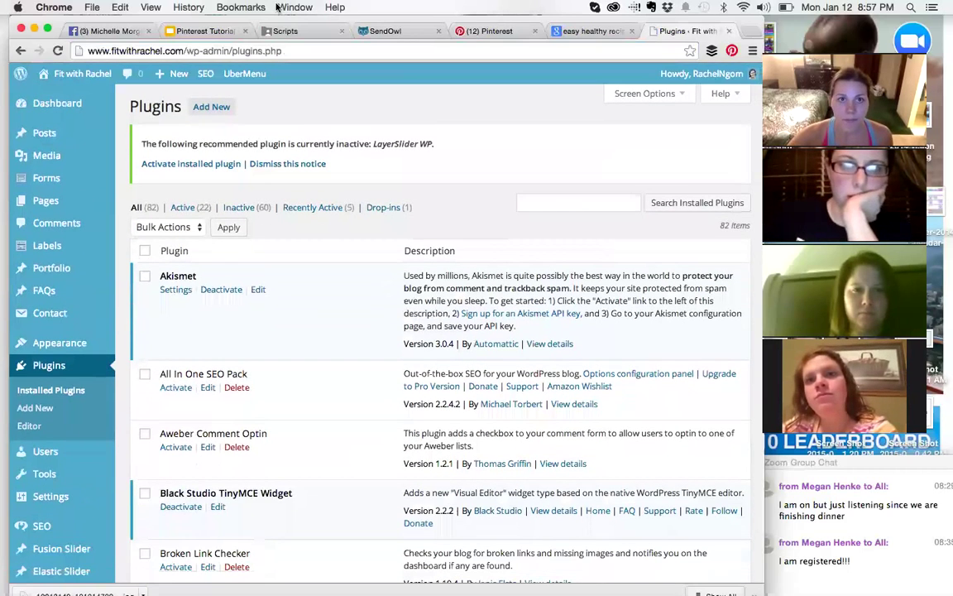
- Switch to the Pinterest Tutorial presentation and show the "What to Pin?" slide
left_click(207, 32)
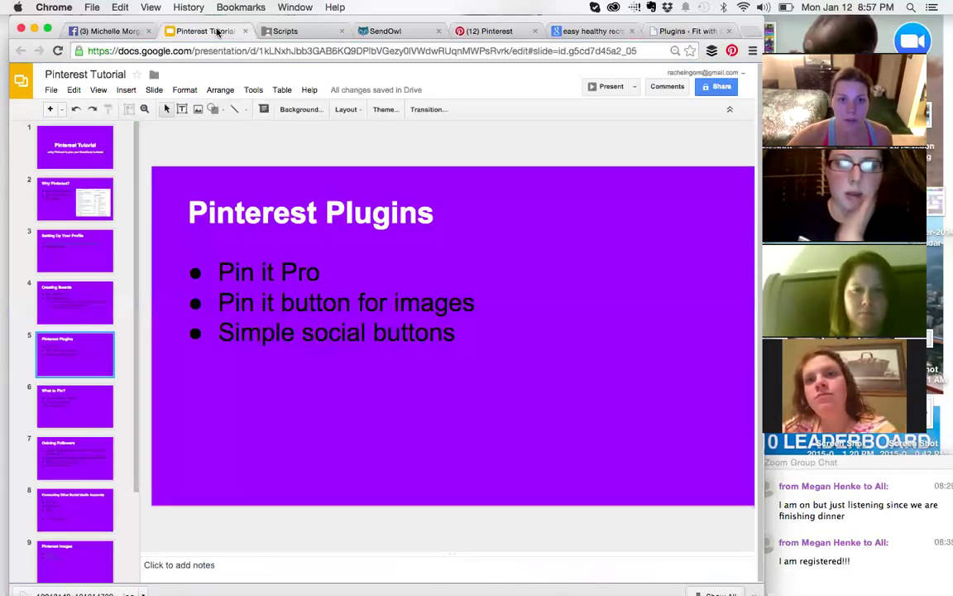
left_click(100, 403)
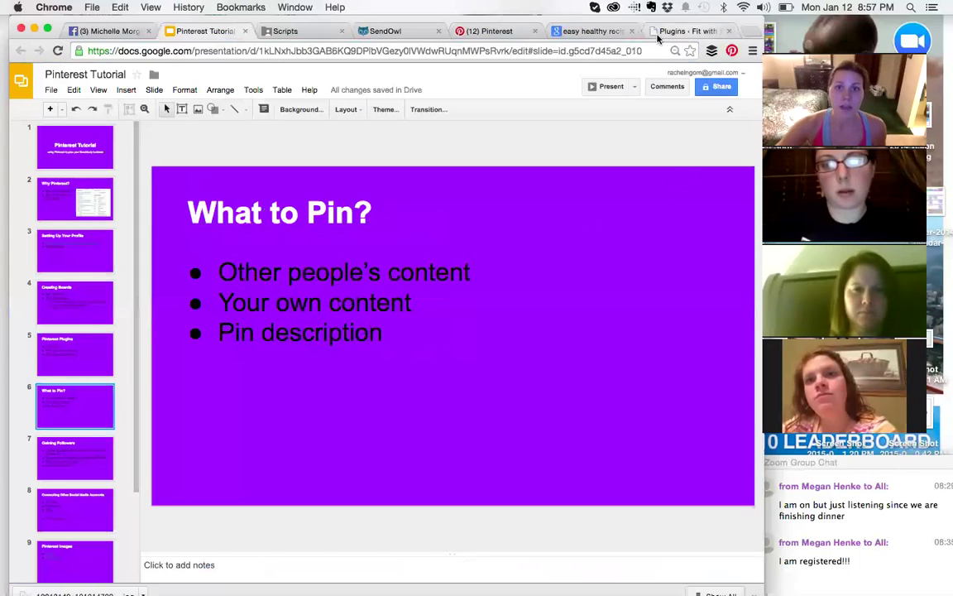
- Switch to Pinterest and search for "paleo recipes"
left_click(485, 31)
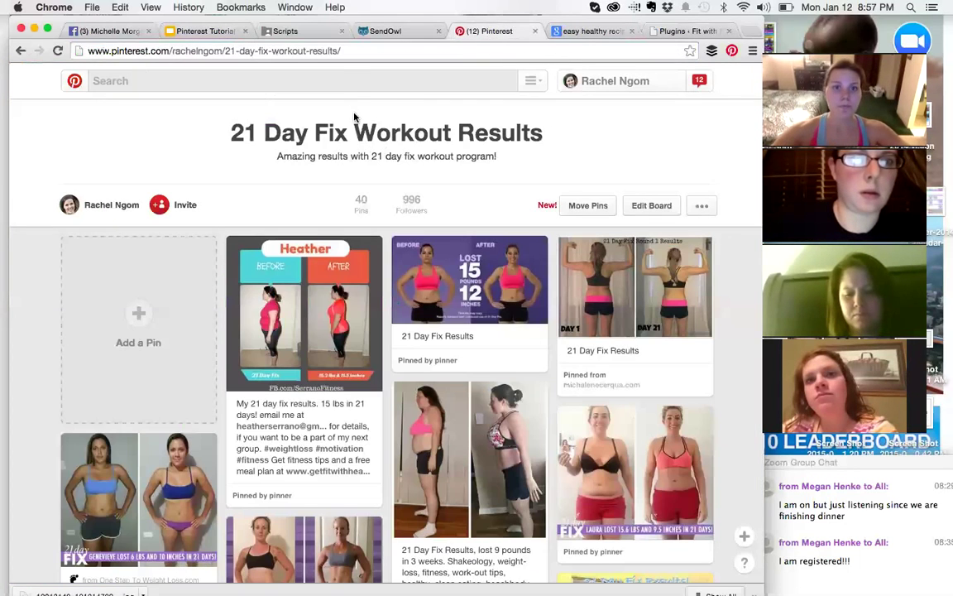
type("p")
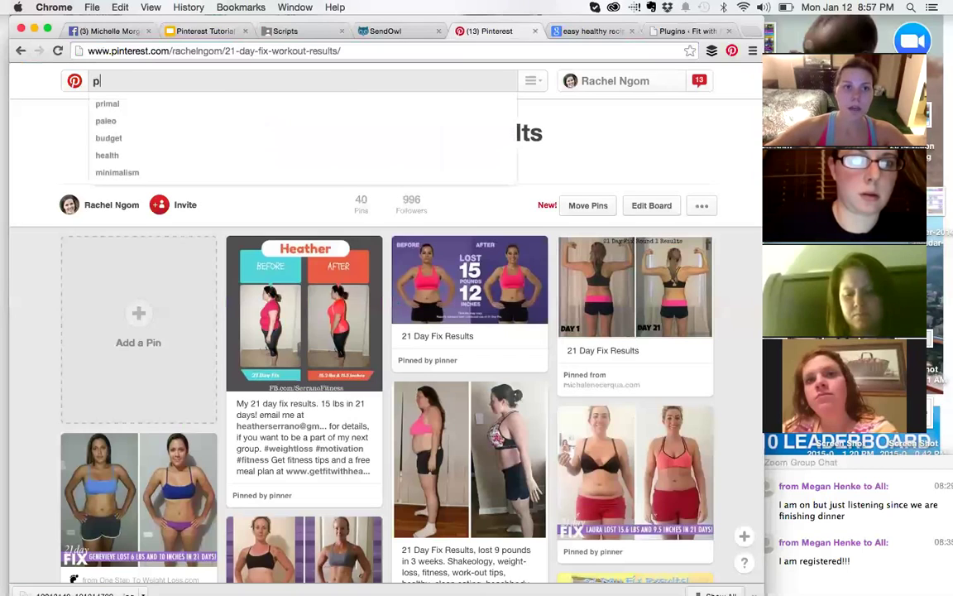
type("aleo rec")
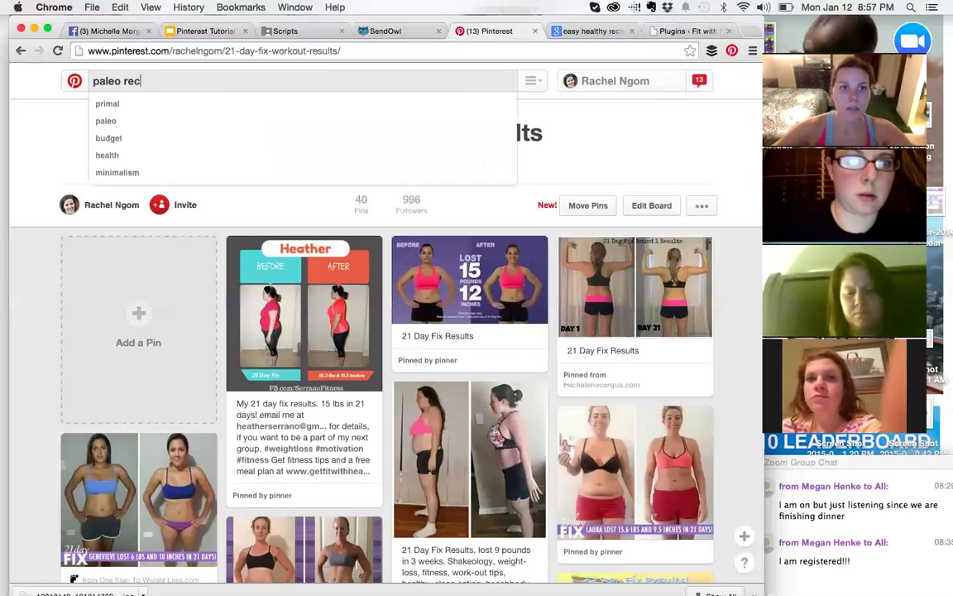
type("ipes")
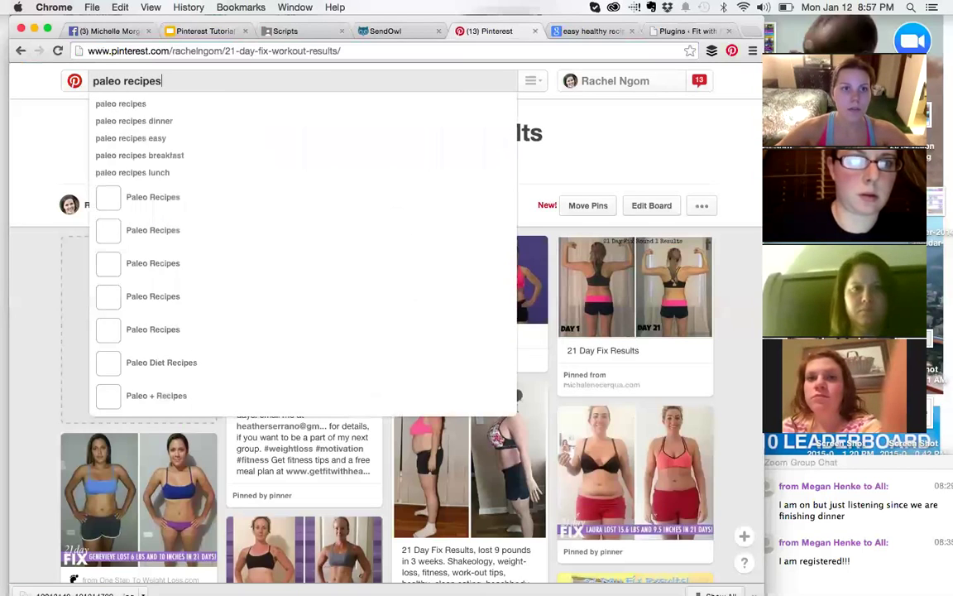
key("Return")
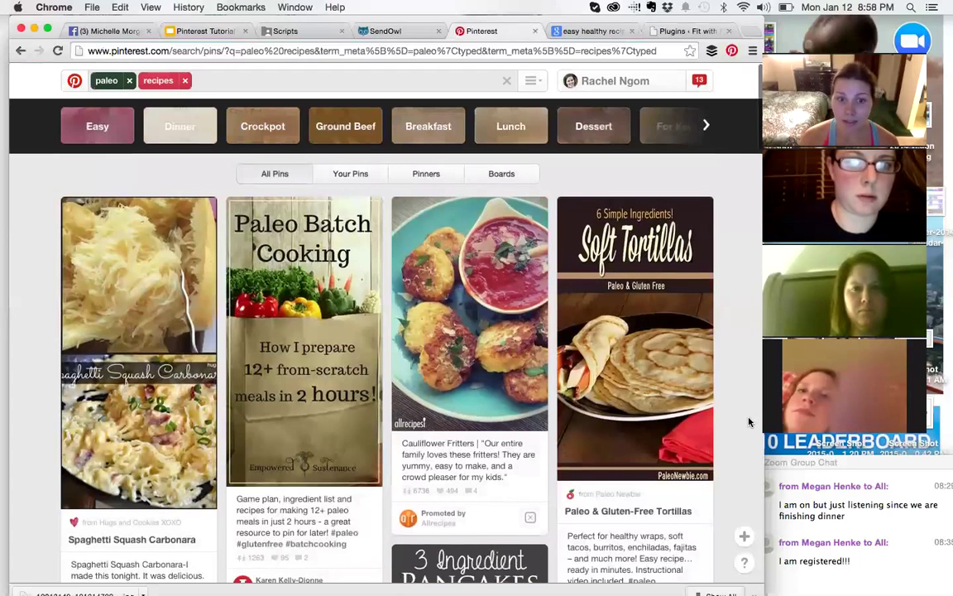
- Pin the Cauliflower Fritters recipe to the Paleo Diet Recipes board and dismiss the follow suggestion
scroll(579, 376, "down", 2)
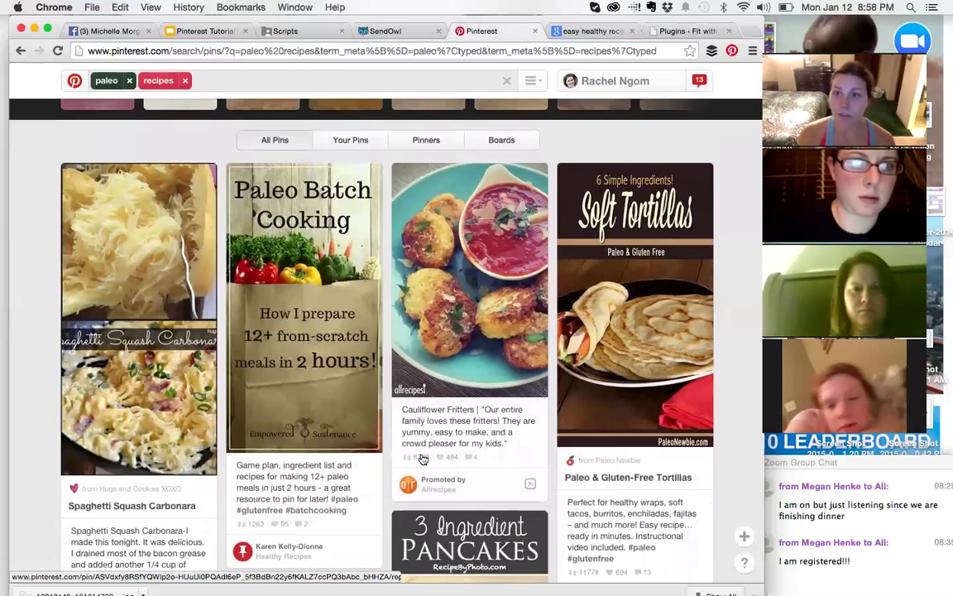
left_click(403, 187)
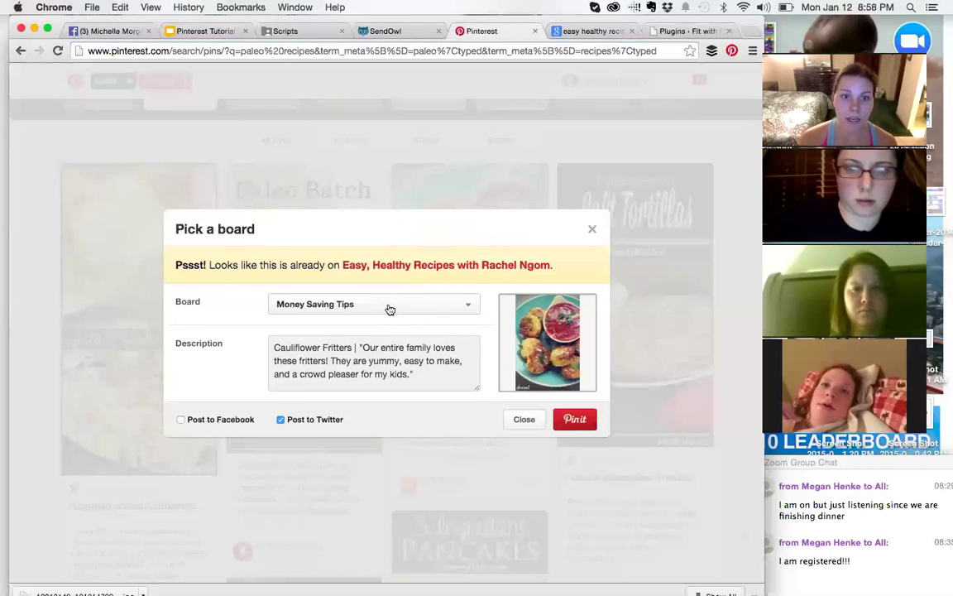
left_click(390, 309)
scroll(374, 357, "down", 10)
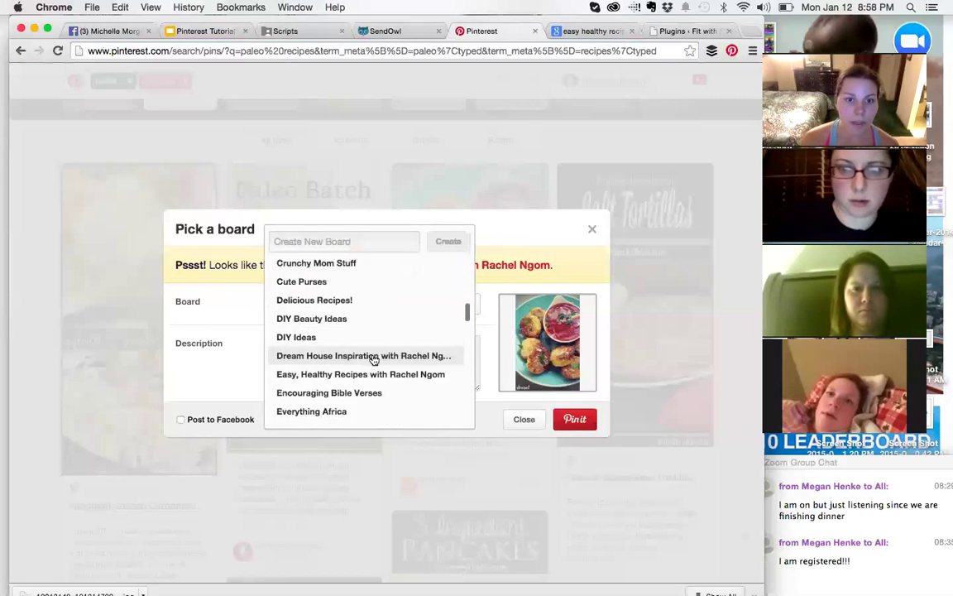
scroll(374, 360, "down", 12)
scroll(374, 360, "down", 8)
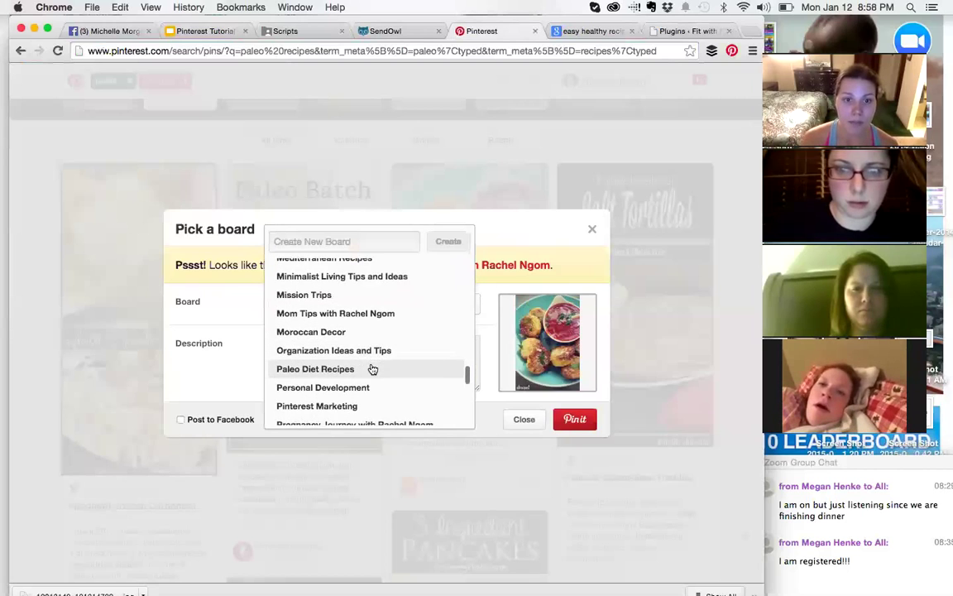
left_click(373, 369)
left_click(579, 421)
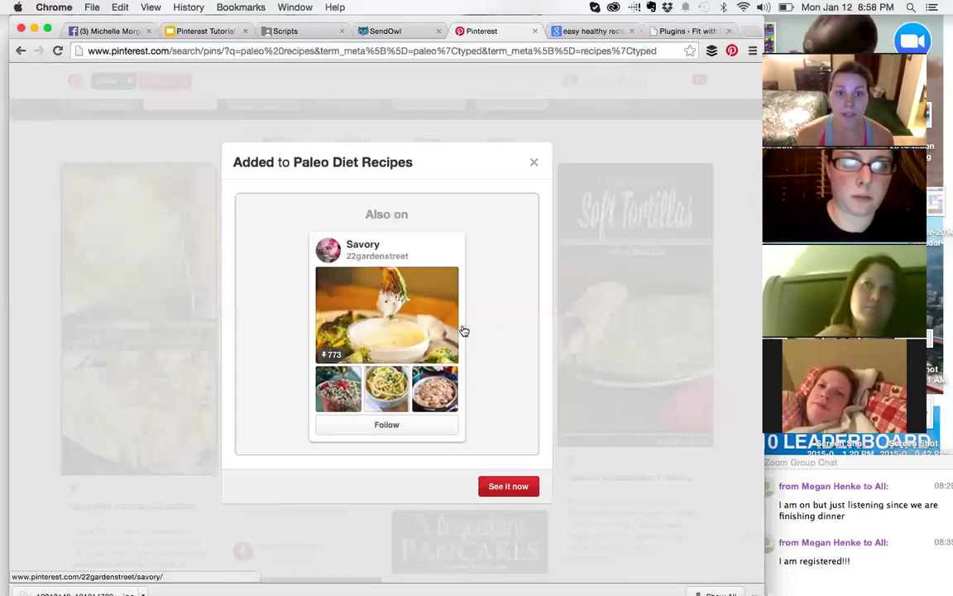
key("Escape")
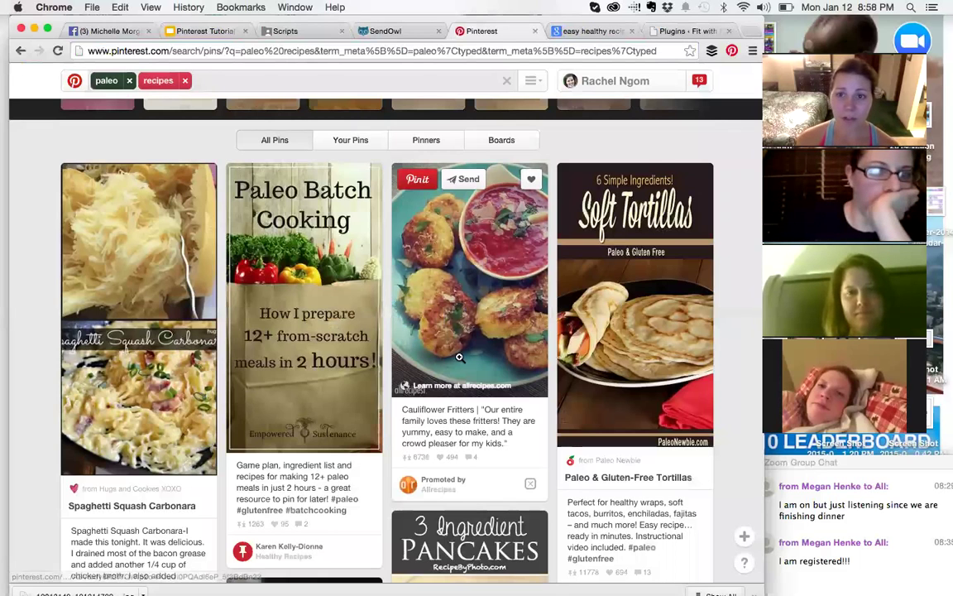
- Pin the Paleo Batch Cooking image to the Paleo Diet Recipes board and dismiss the follow suggestion
scroll(578, 391, "down", 2)
scroll(578, 390, "down", 2)
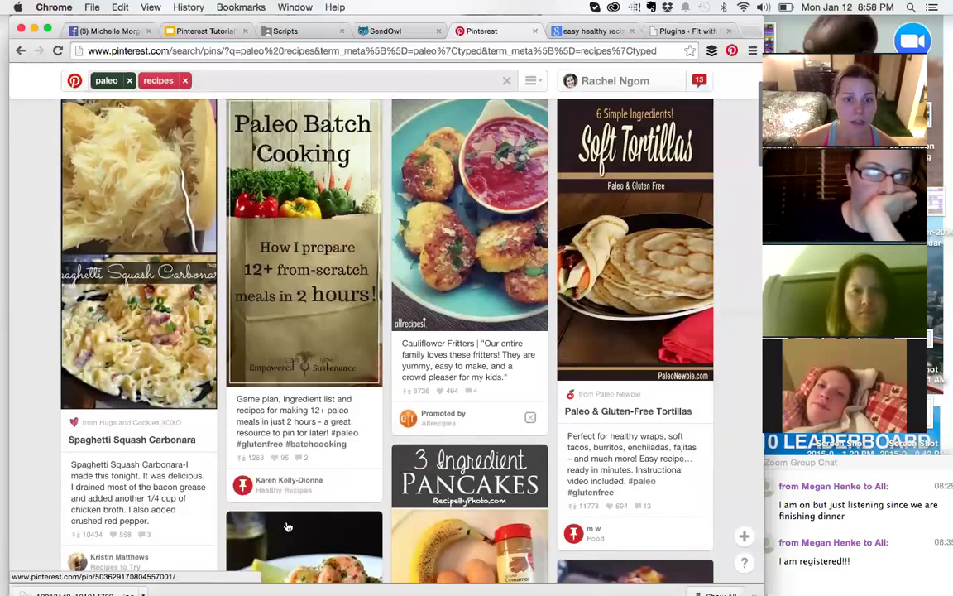
scroll(386, 264, "up", 1)
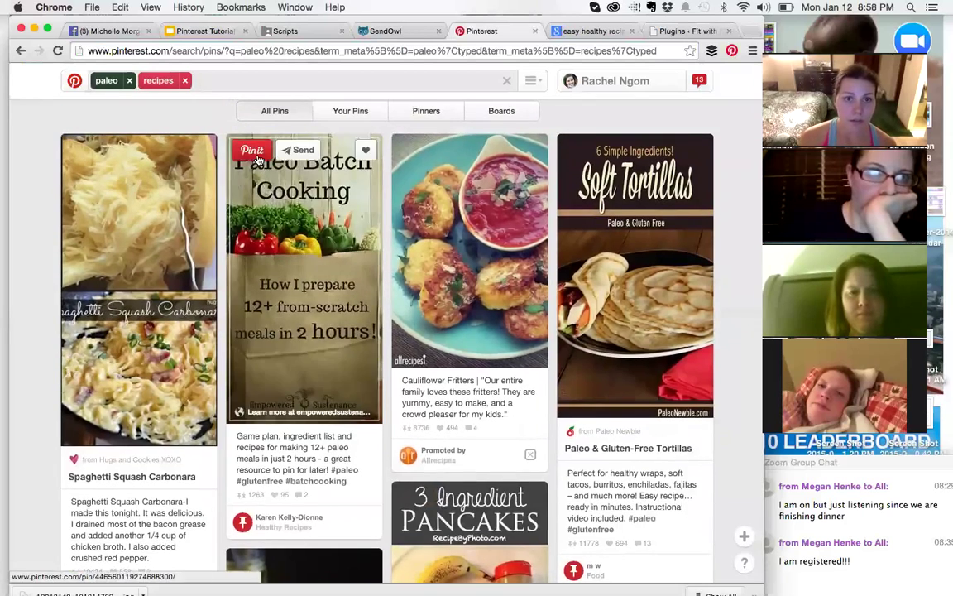
left_click(257, 156)
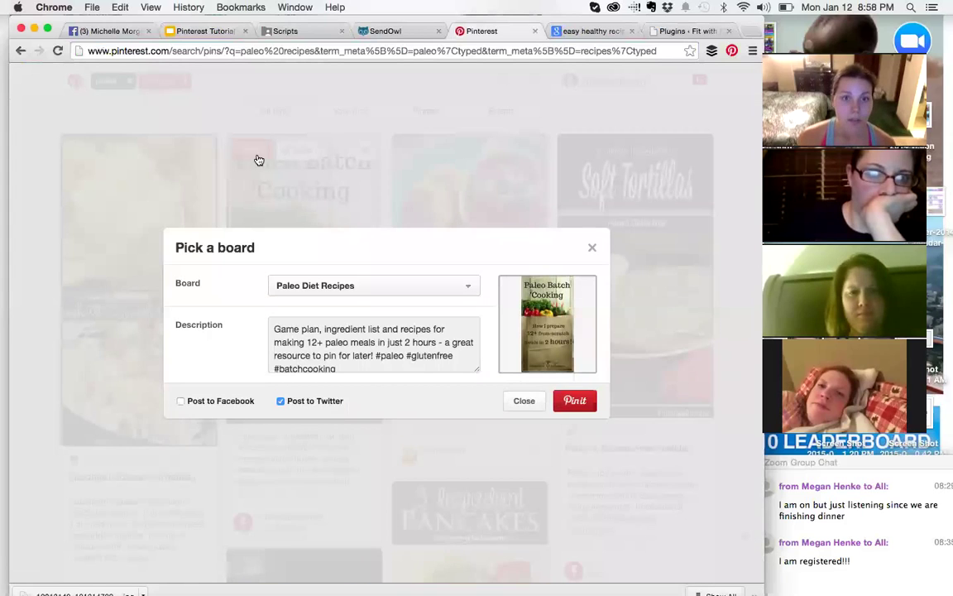
left_click(576, 400)
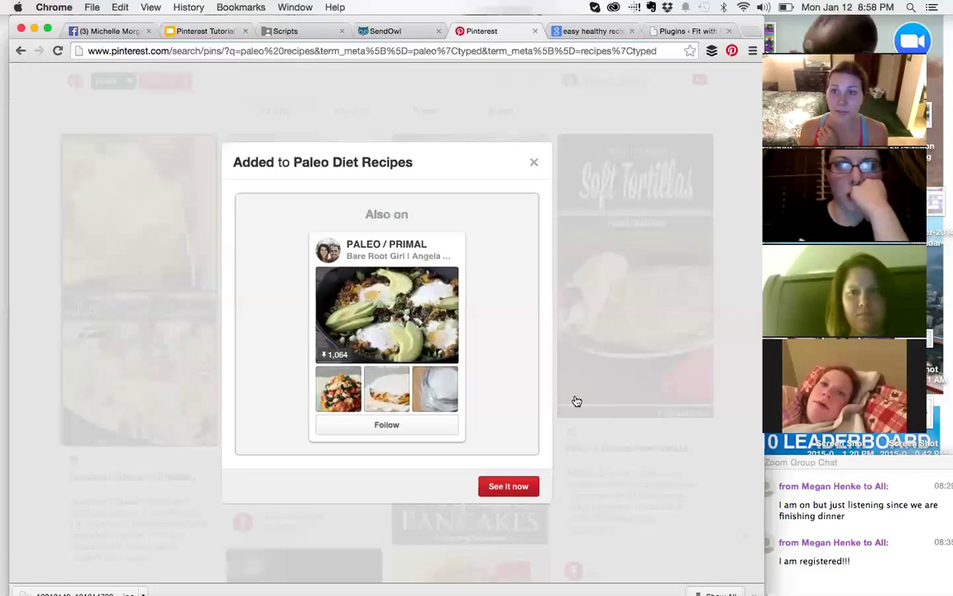
left_click(535, 162)
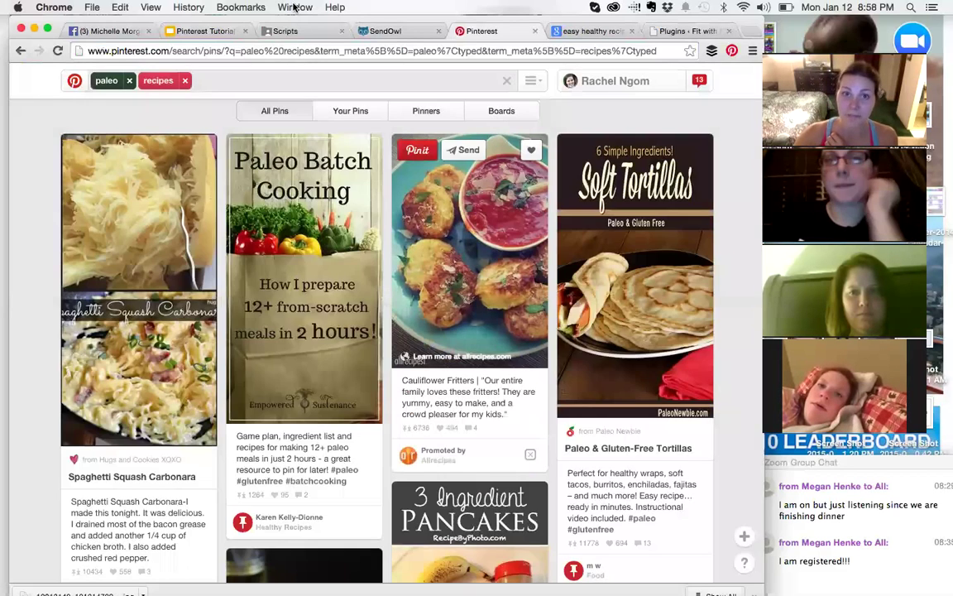
- Check the "What to Pin?" slide in the Pinterest Tutorial presentation and return to the Pinterest search results
key("super+2")
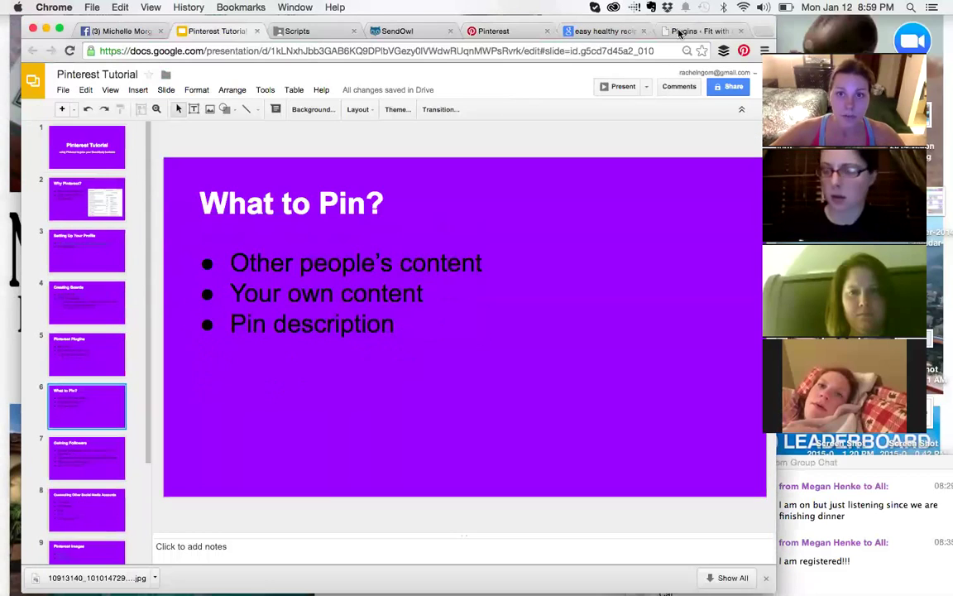
left_click_drag(678, 33, 679, 118)
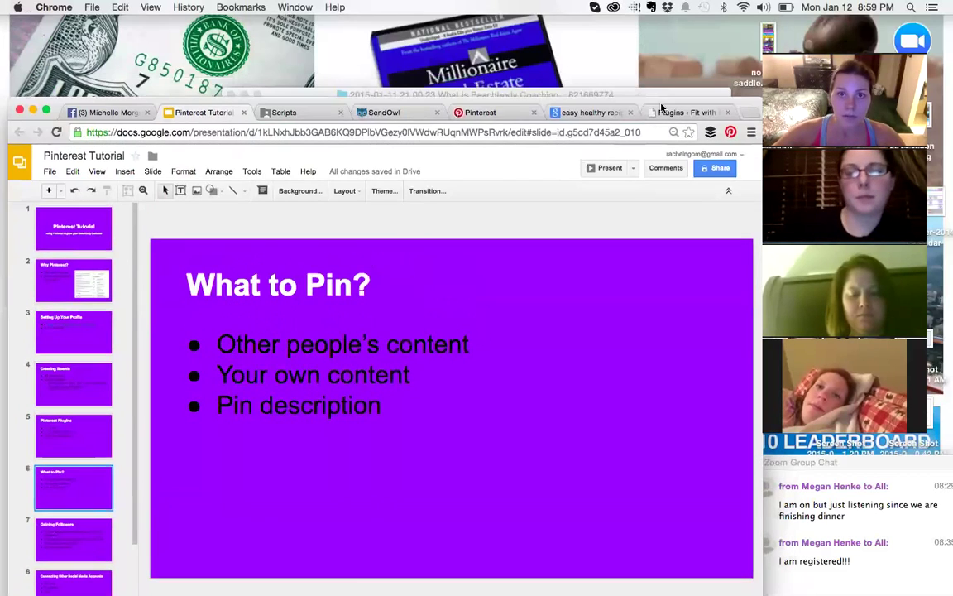
left_click(483, 118)
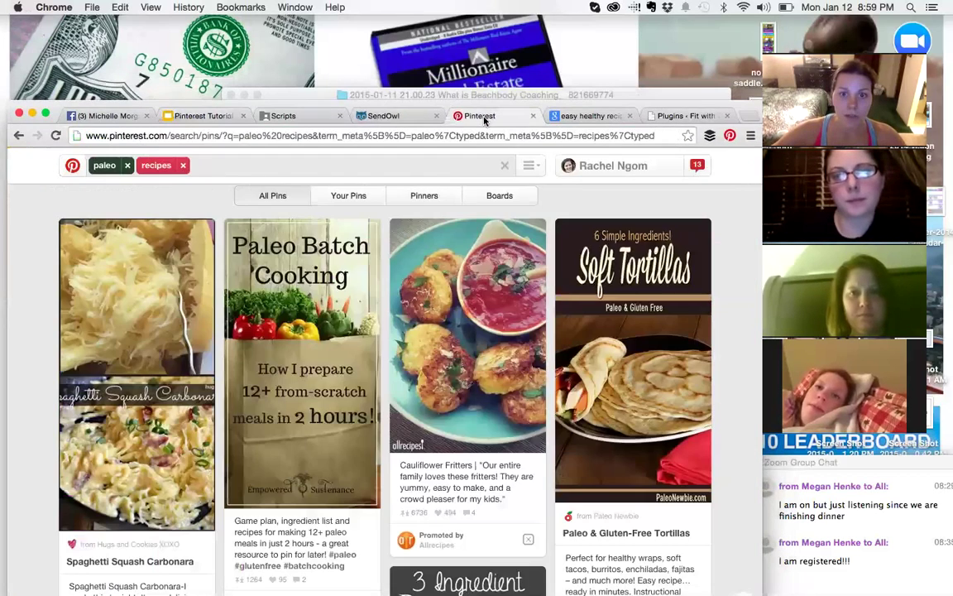
- Go to your own Pinterest profile and open the Busy Mom Workouts board
left_click(626, 168)
scroll(447, 323, "up", 3)
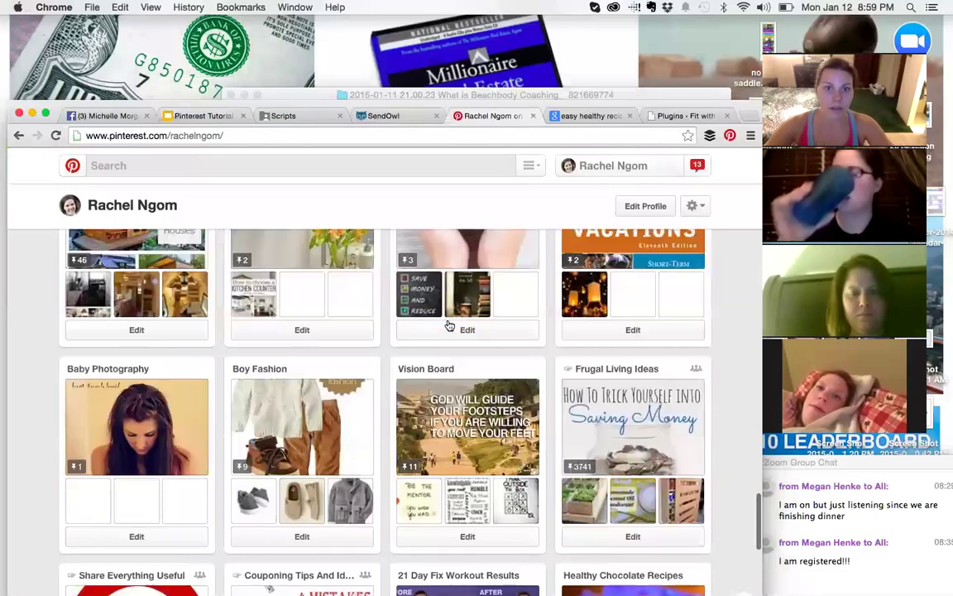
scroll(449, 325, "up", 10)
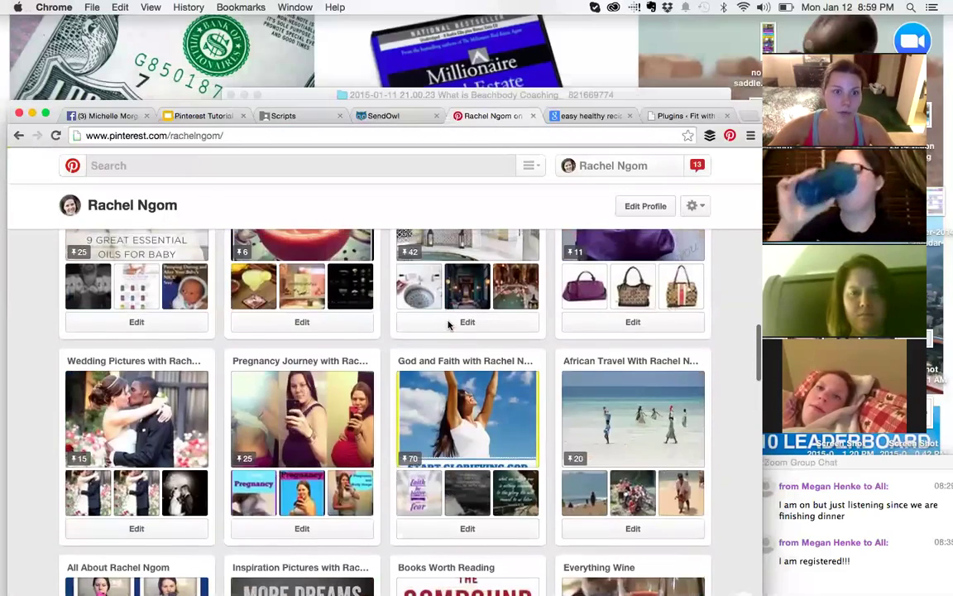
scroll(449, 325, "up", 10)
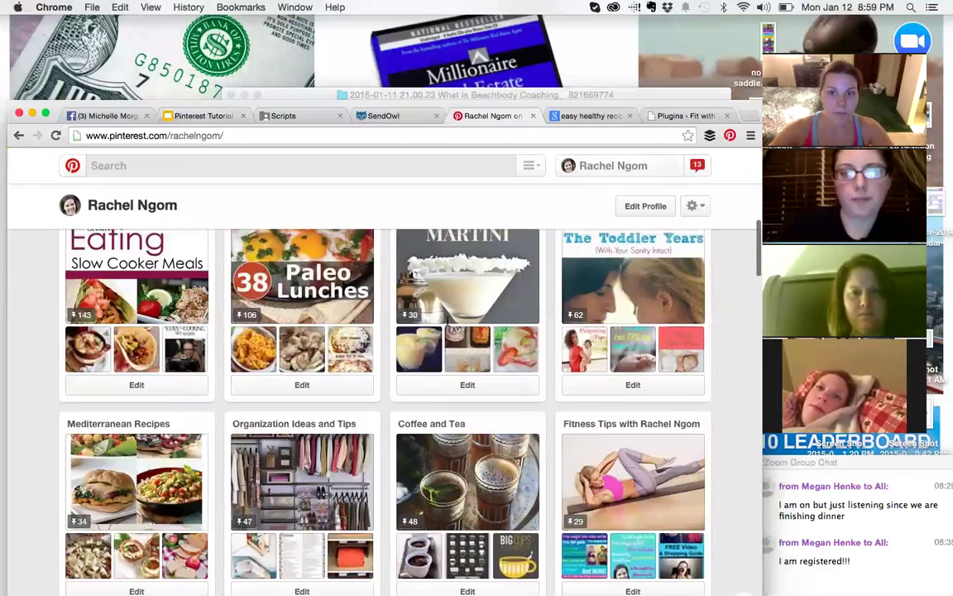
scroll(449, 325, "up", 5)
scroll(449, 325, "down", 2)
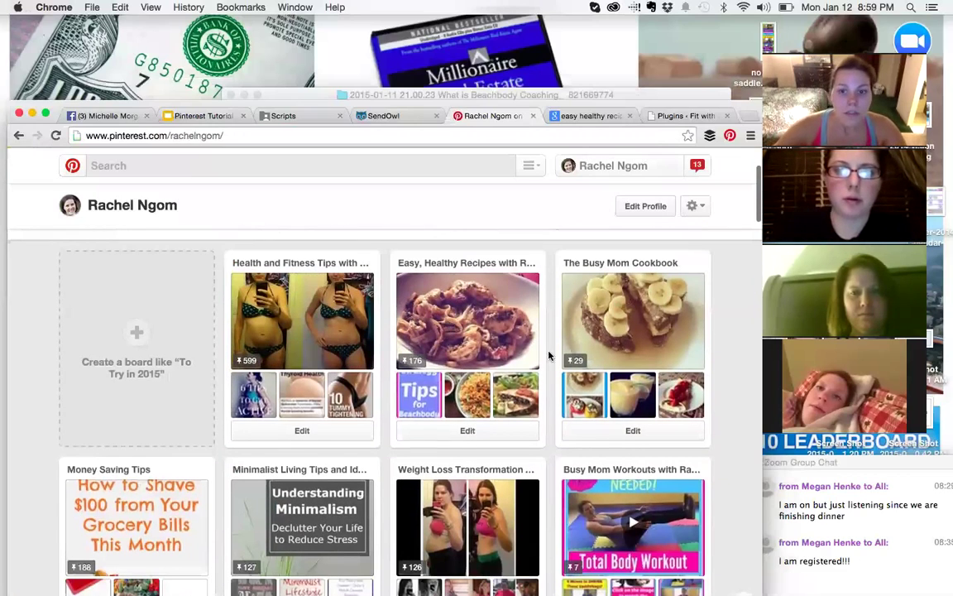
scroll(548, 357, "down", 1)
left_click(631, 444)
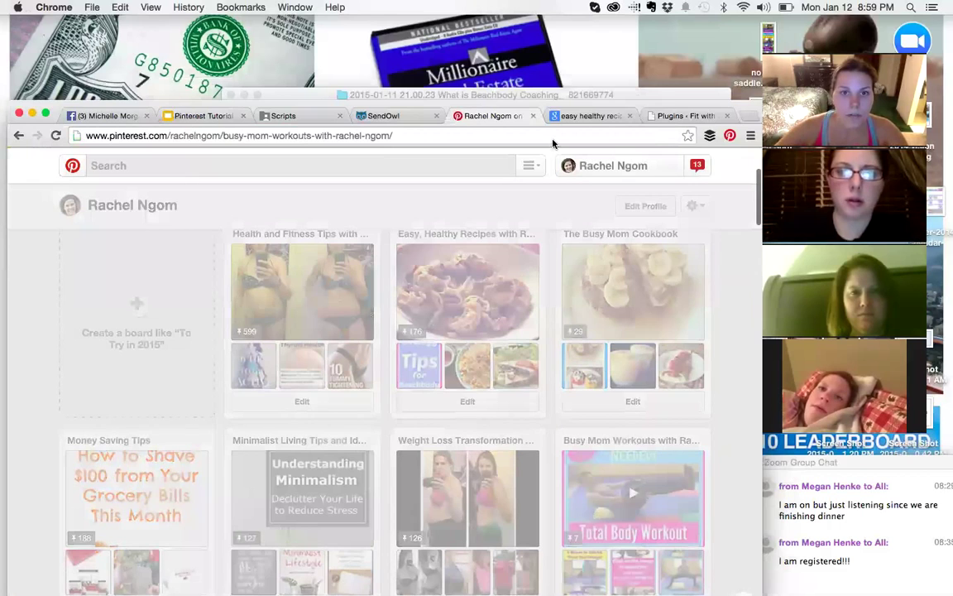
left_click_drag(671, 40, 685, 33)
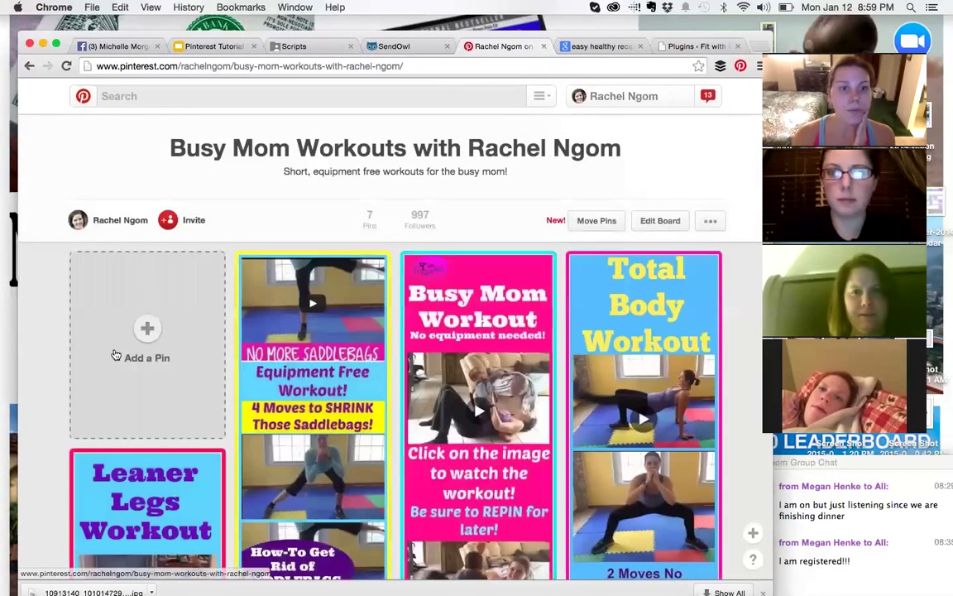
- Add a pin to the board from the device, uploading Screen Shot 2015-01-09 at 11.59.59 AM from the Desktop
left_click(148, 329)
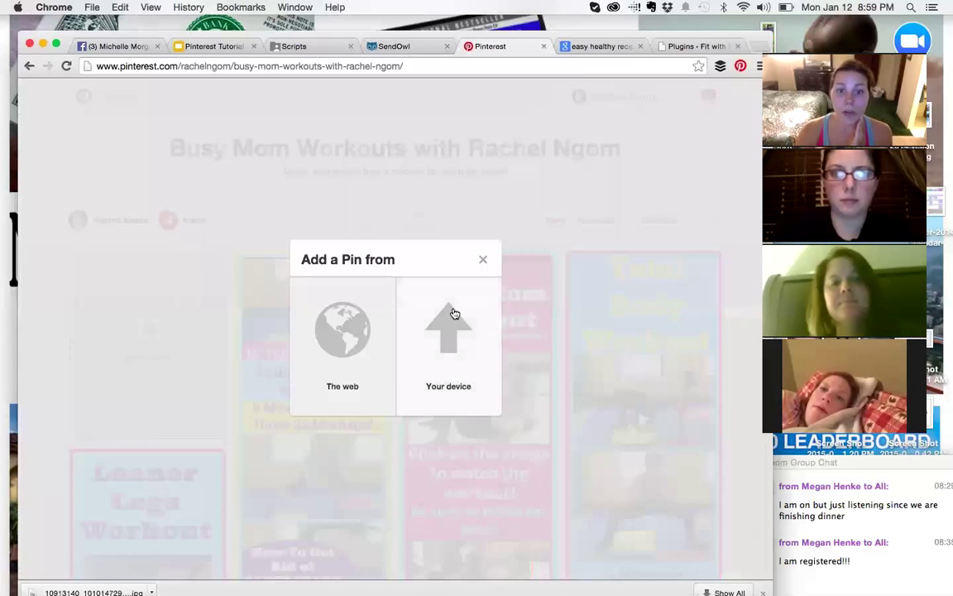
left_click(444, 339)
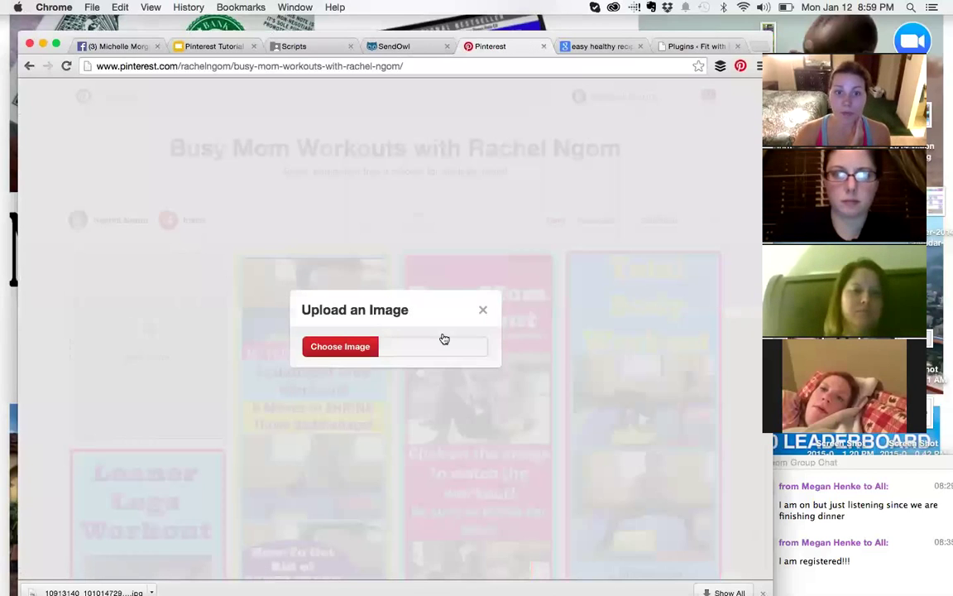
left_click(327, 353)
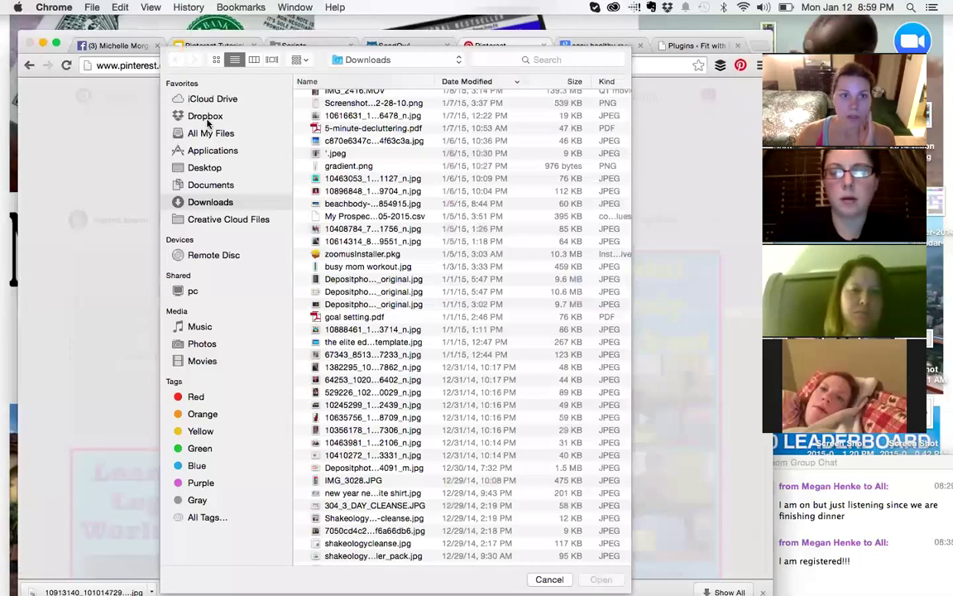
left_click(207, 168)
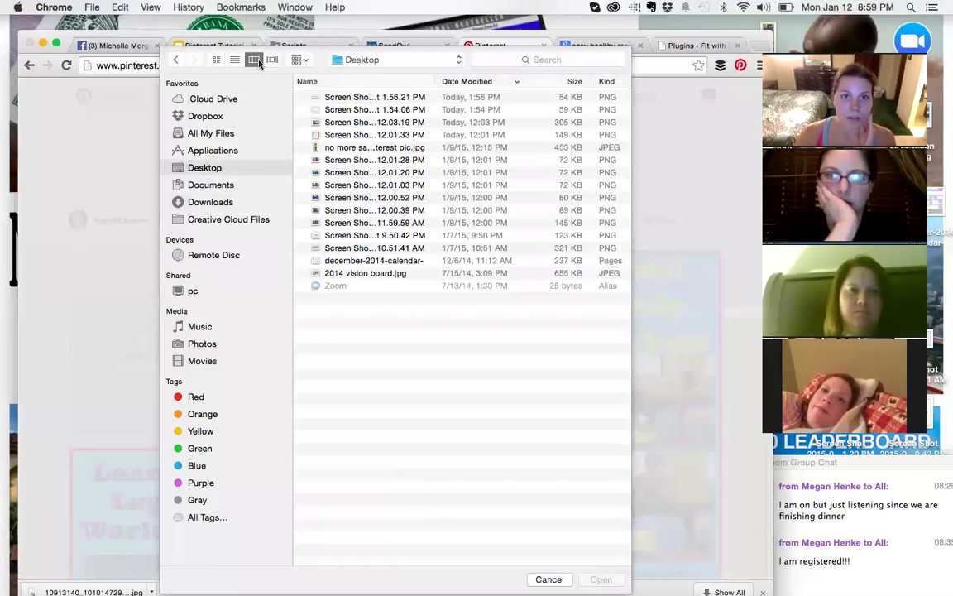
left_click(254, 60)
left_click(358, 130)
left_click(359, 137)
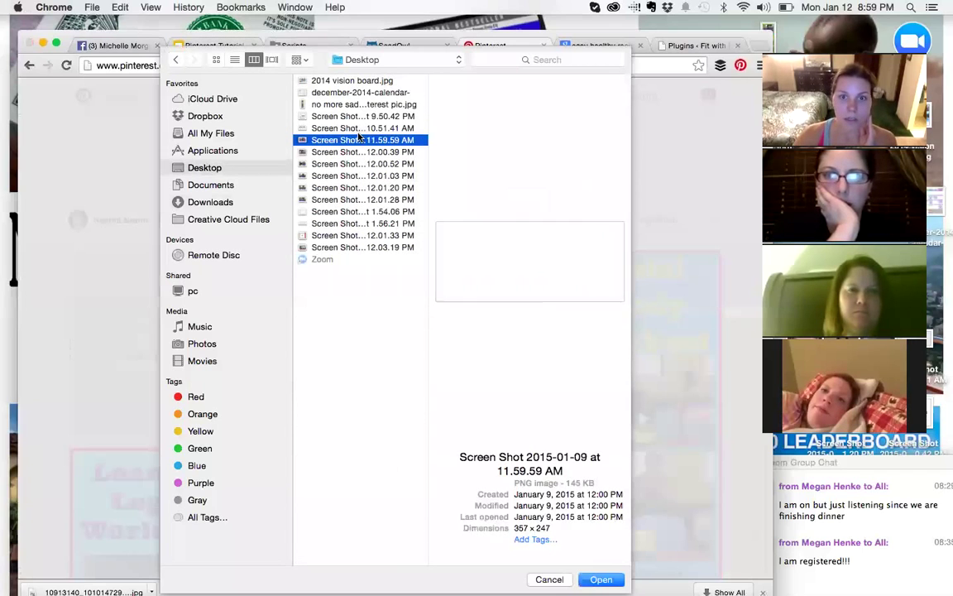
double_click(359, 137)
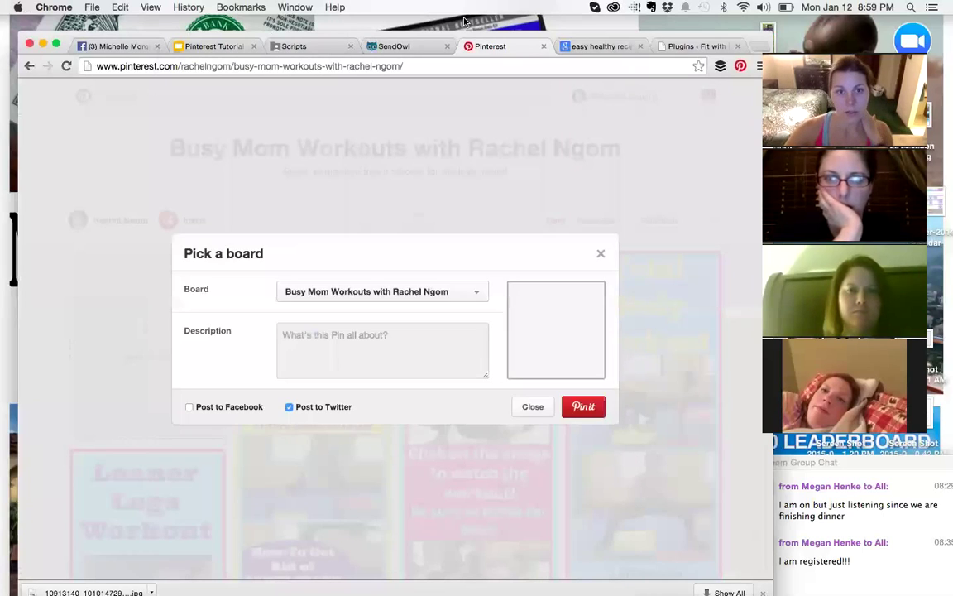
- Describe the pin as "Here is a quick workout you can do to shrink your saddlebags." and pin it to the Busy Mom Workouts board
left_click(333, 348)
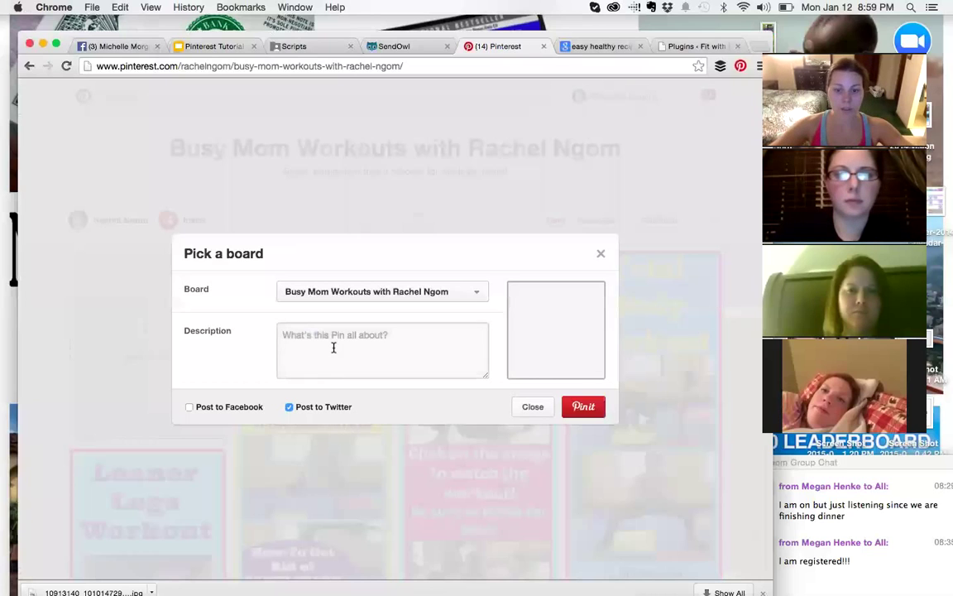
type("Here is a quick wor")
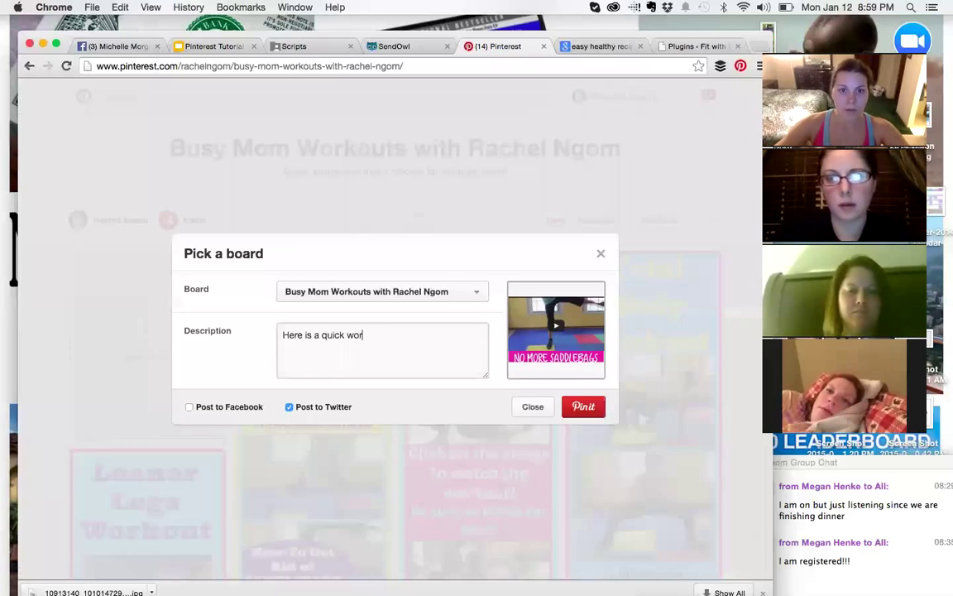
type("kout you can do to shrink your sad")
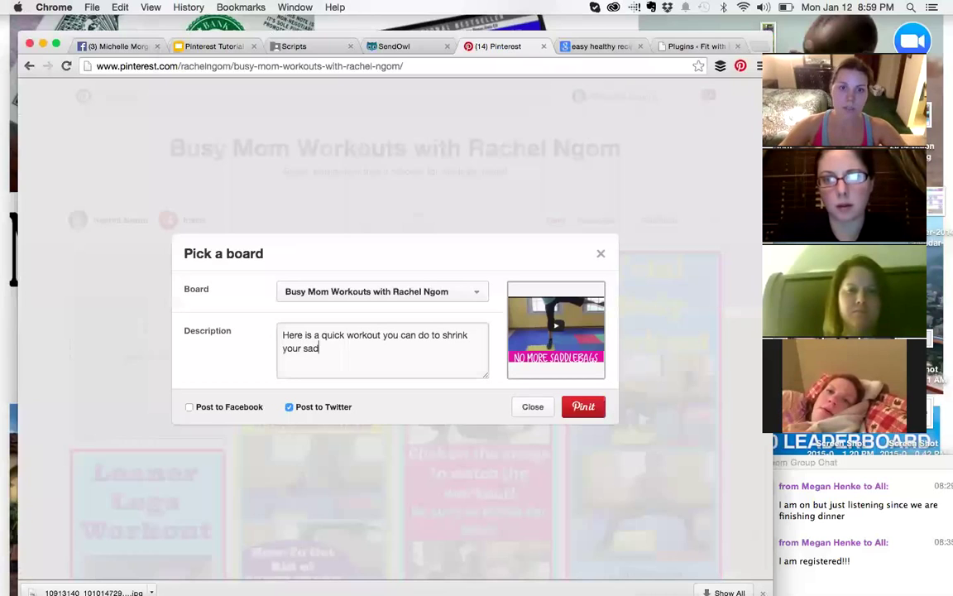
type("dlebags.")
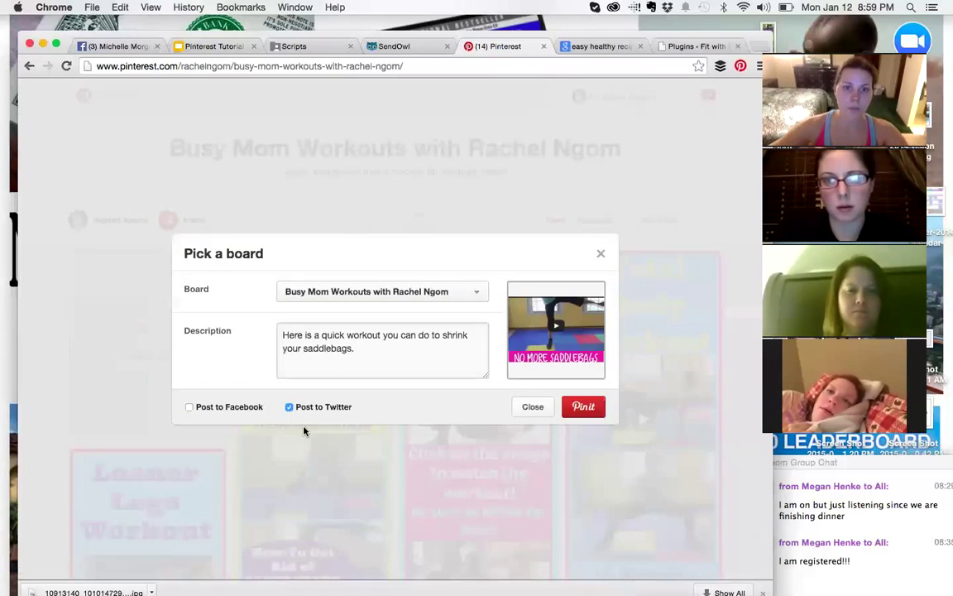
left_click(584, 406)
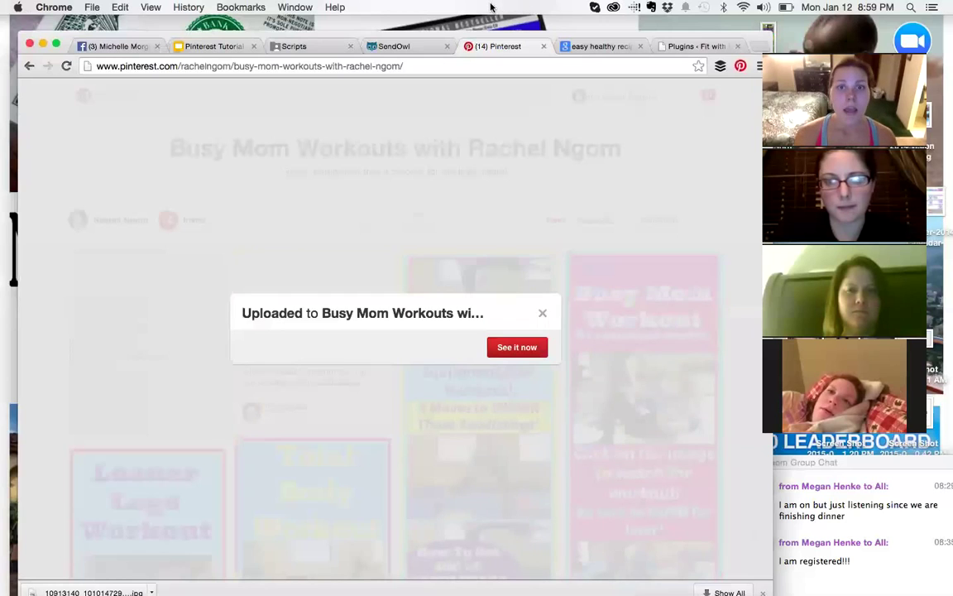
- Open the newly uploaded No More Saddlebags pin and bring up its details for editing
left_click(522, 351)
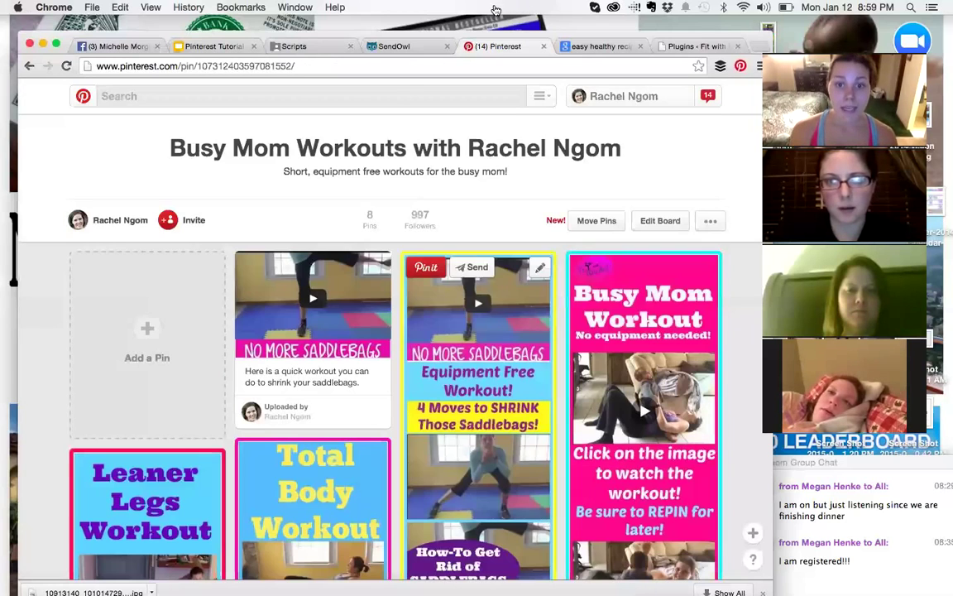
left_click(335, 298)
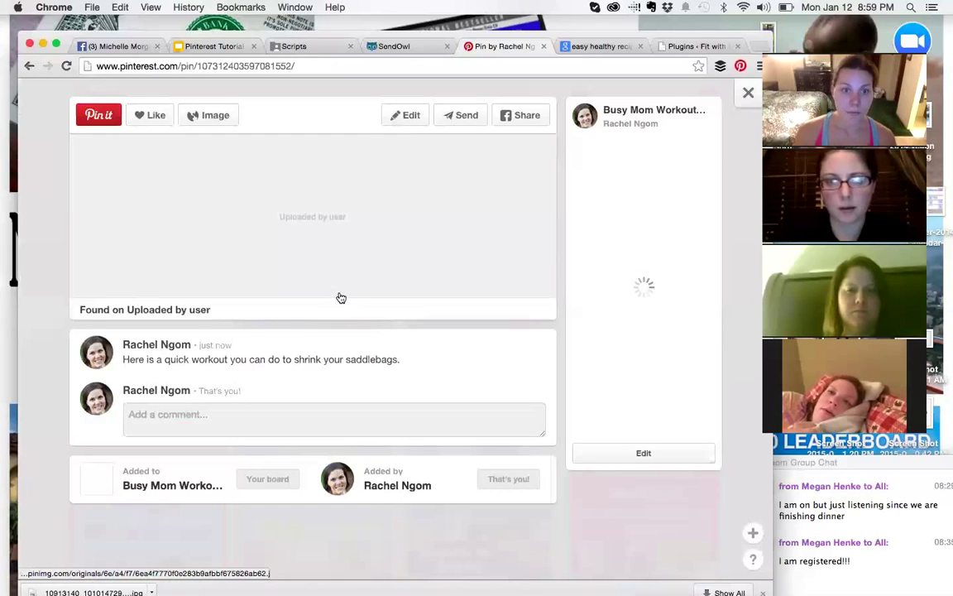
left_click(405, 117)
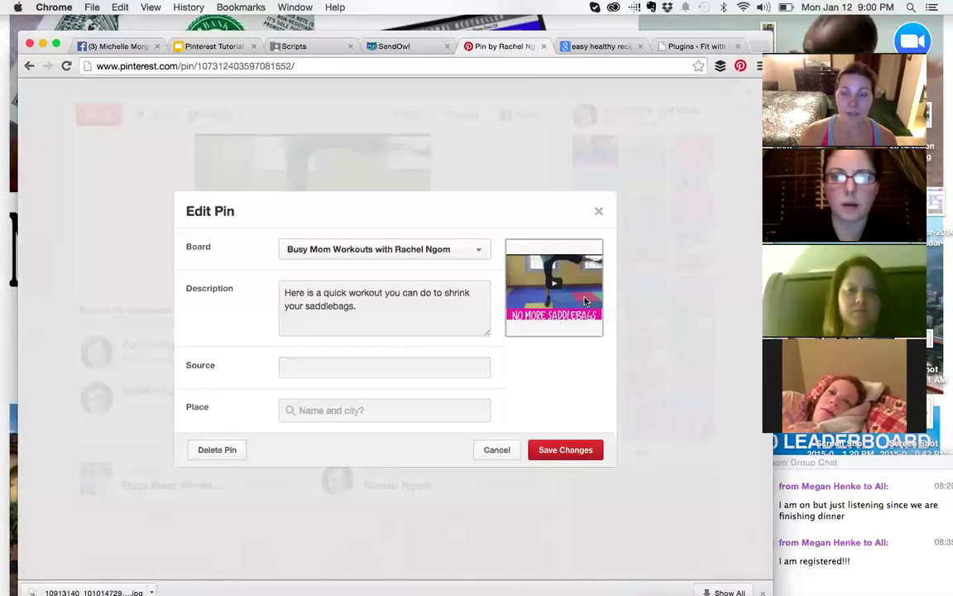
- Switch to Facebook, go to your own fitness page and bring up its photo albums
left_click(113, 45)
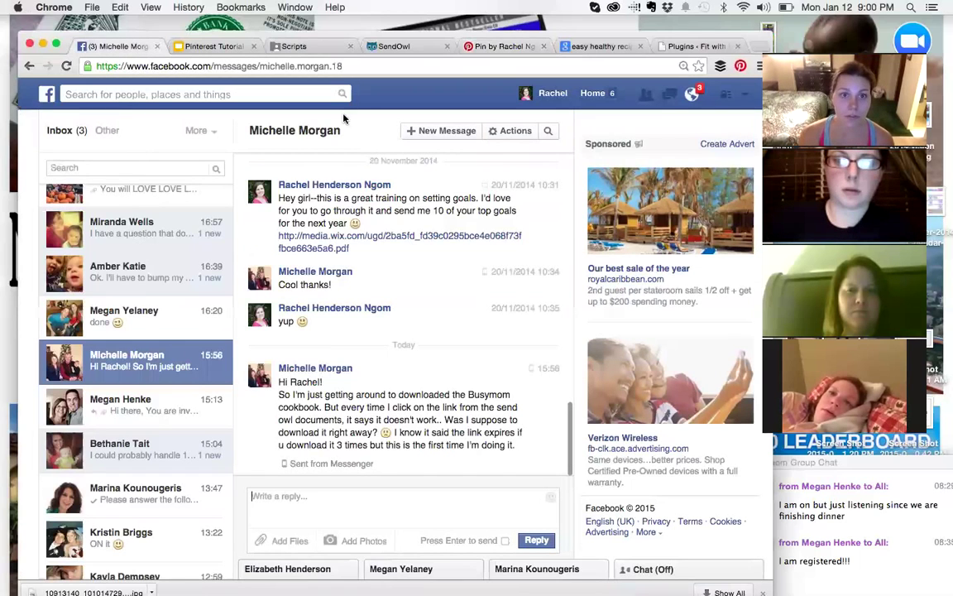
left_click(589, 93)
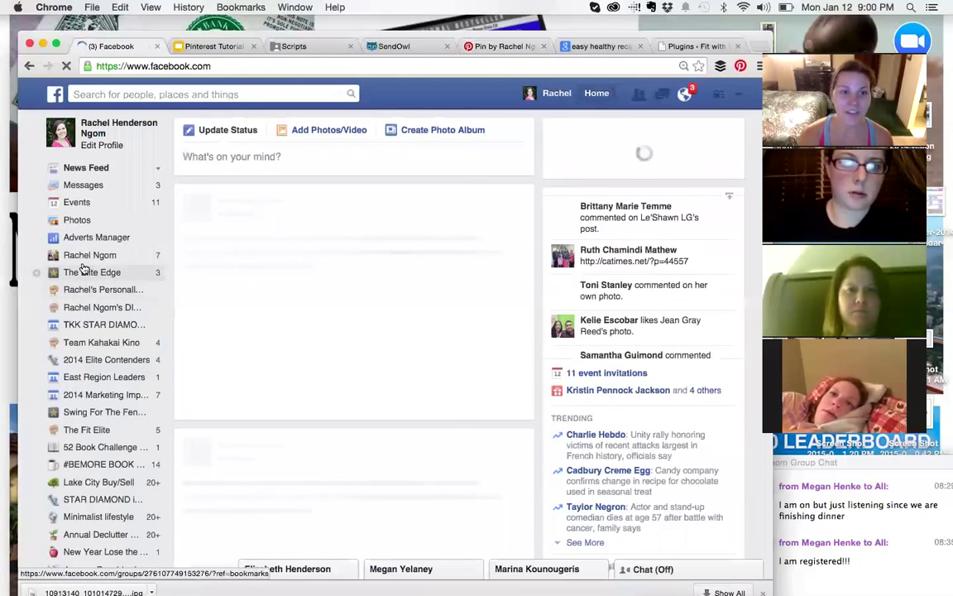
left_click(82, 263)
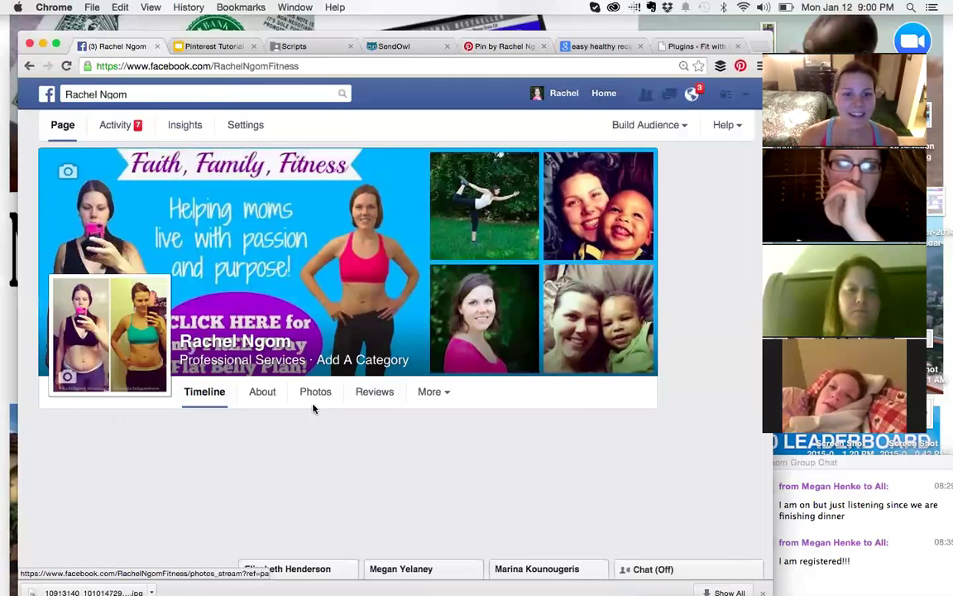
left_click(316, 402)
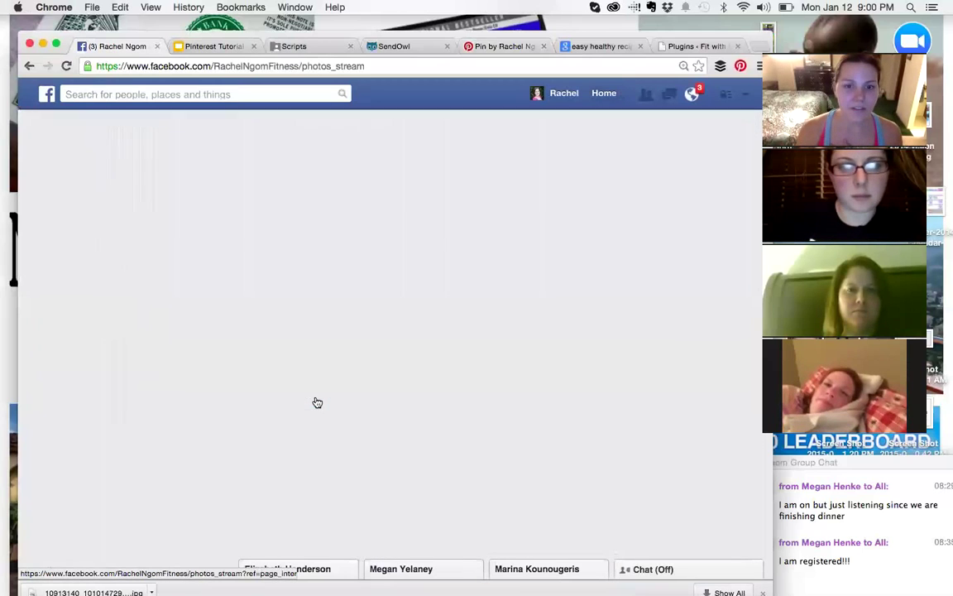
scroll(351, 402, "down", 3)
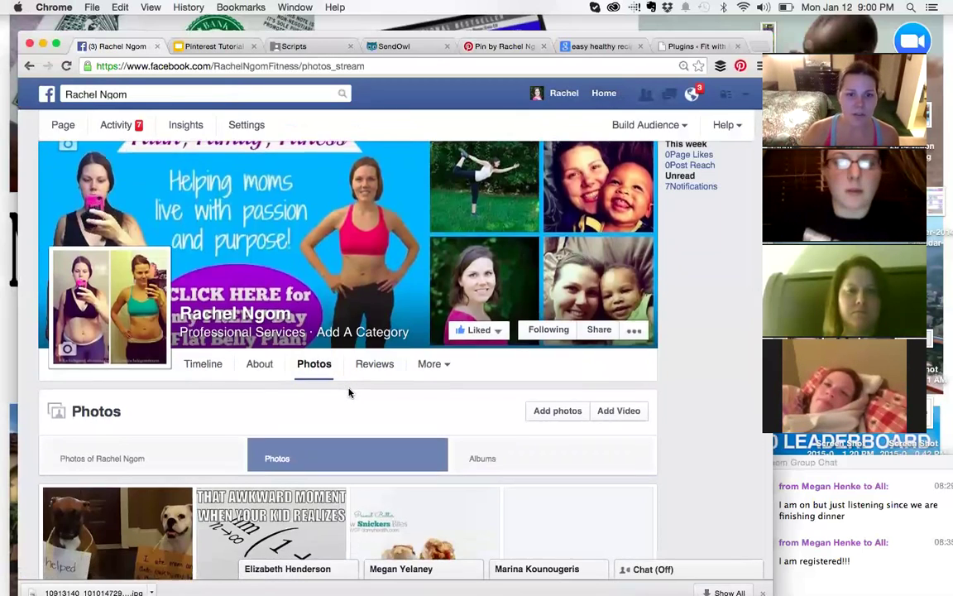
scroll(350, 394, "down", 8)
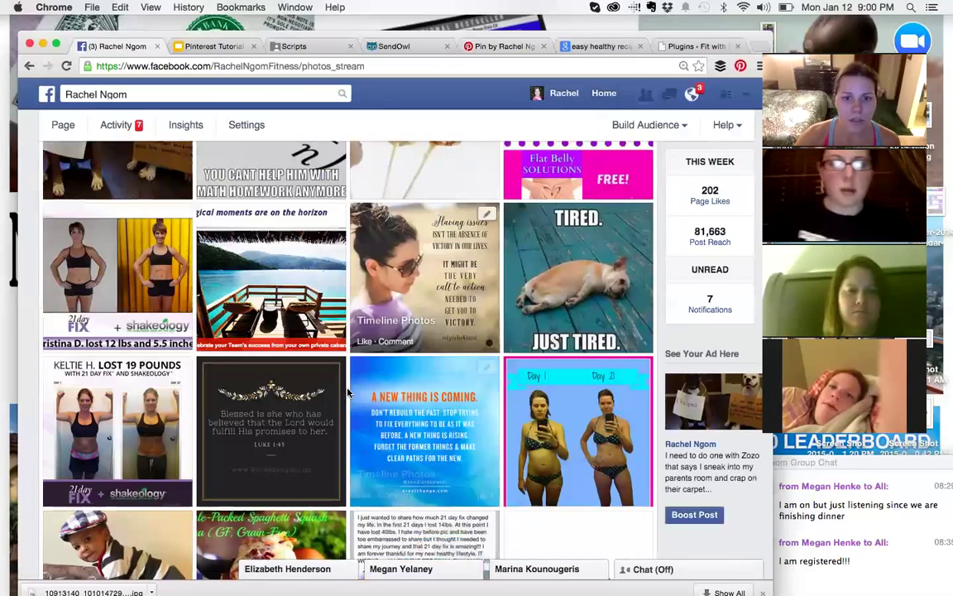
scroll(347, 394, "down", 7)
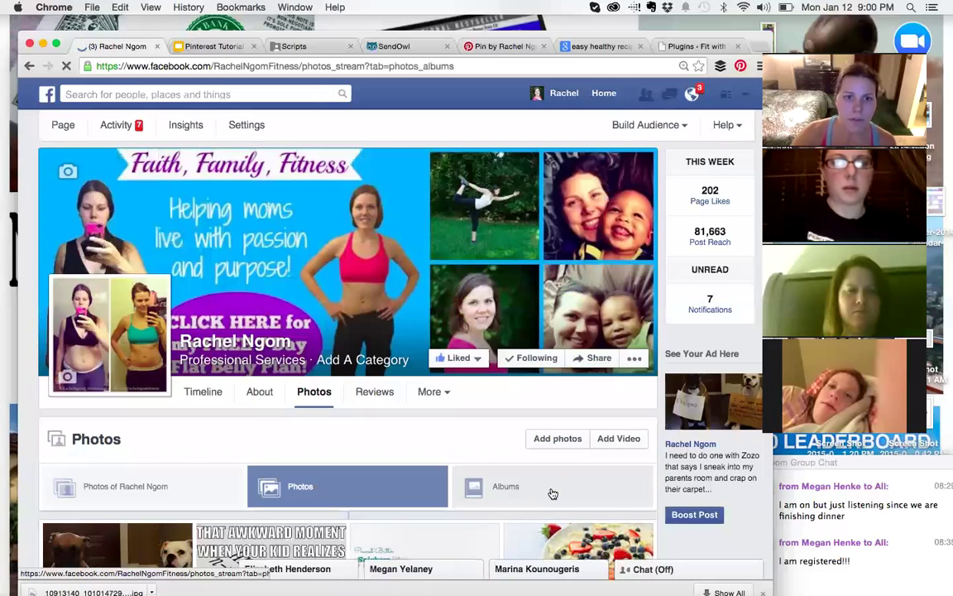
scroll(553, 494, "down", 4)
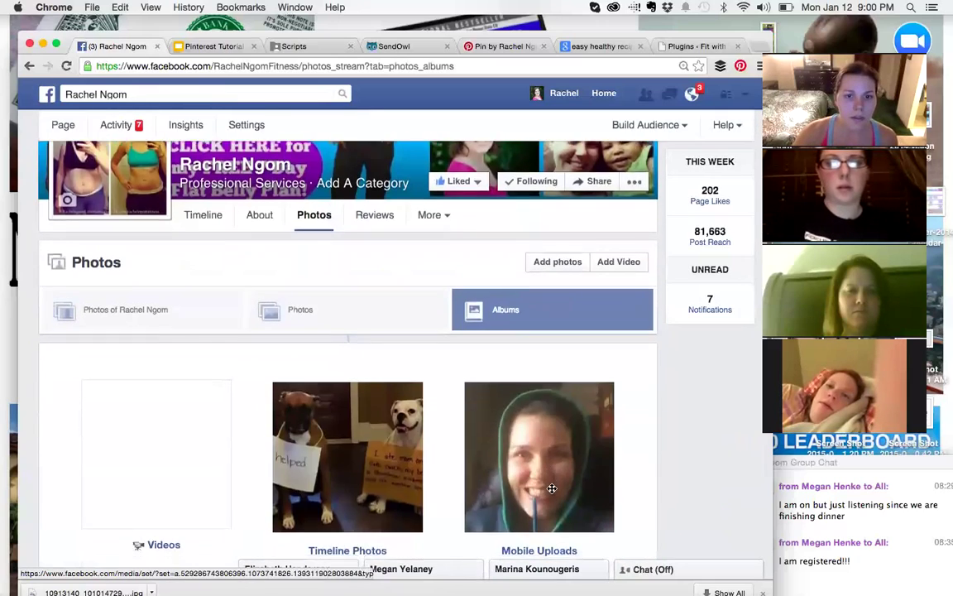
scroll(552, 488, "down", 5)
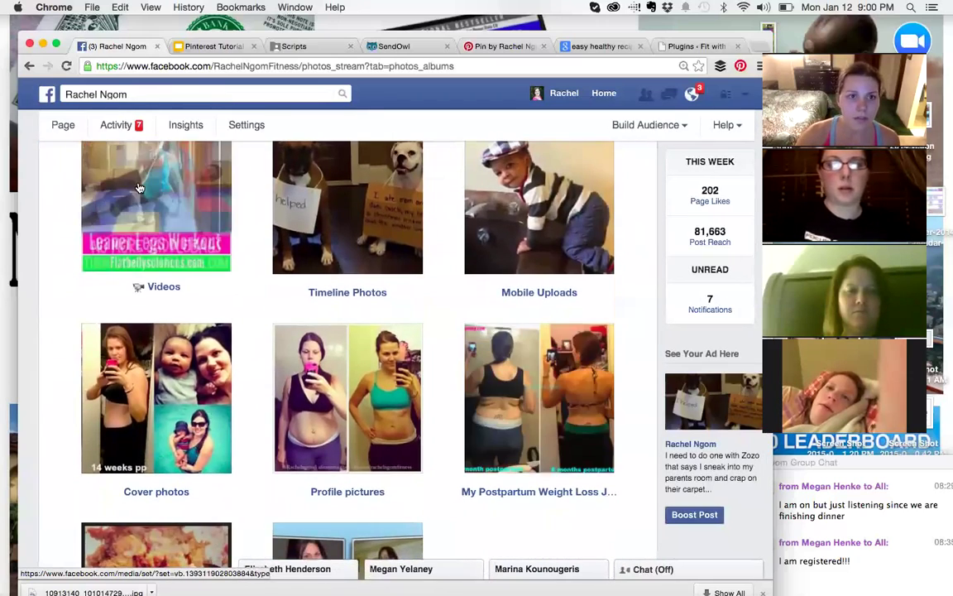
- Open the page's Videos album and bring up the No More Saddlebags workout video, pausing its playback
left_click(139, 189)
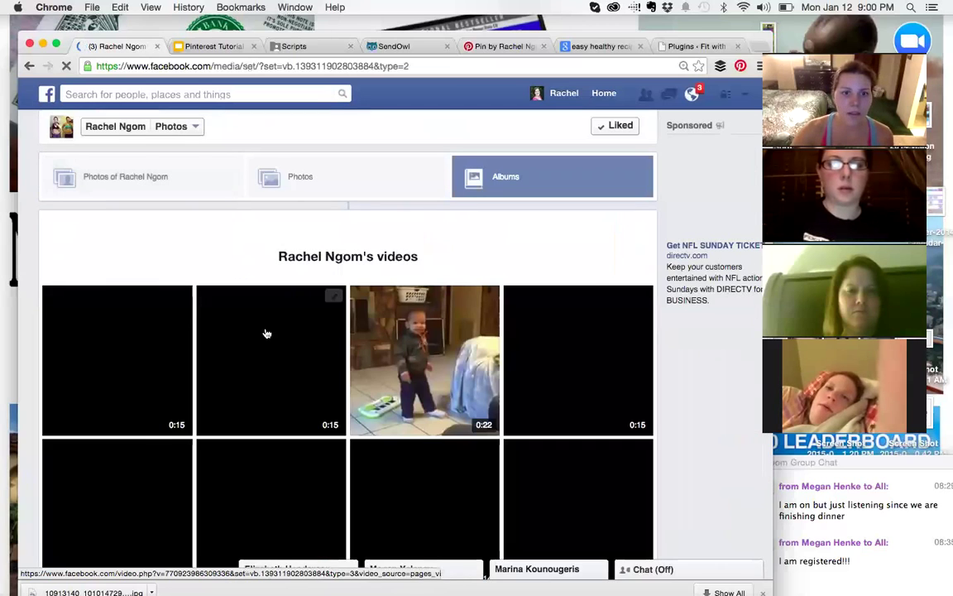
left_click(268, 336)
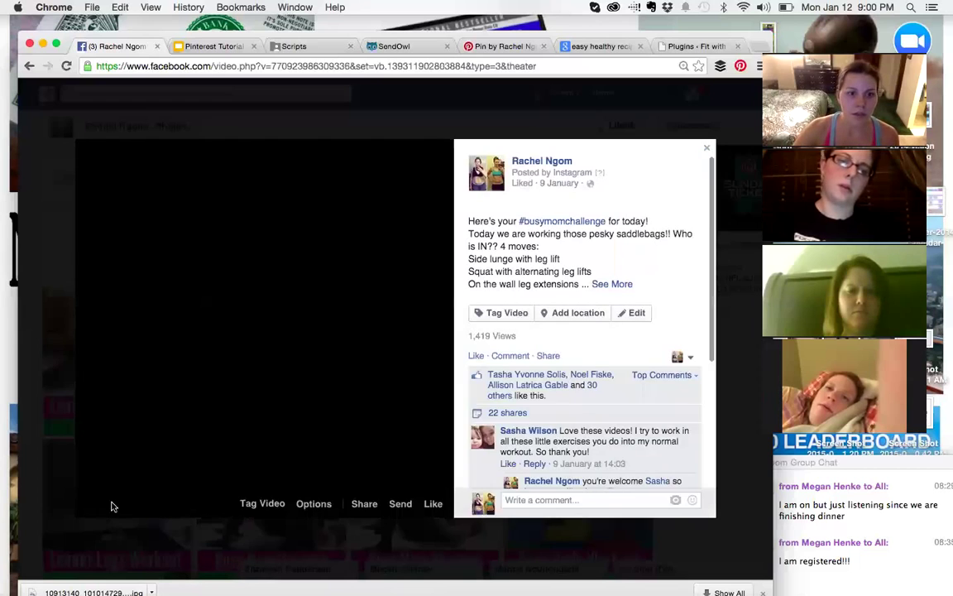
left_click(96, 507)
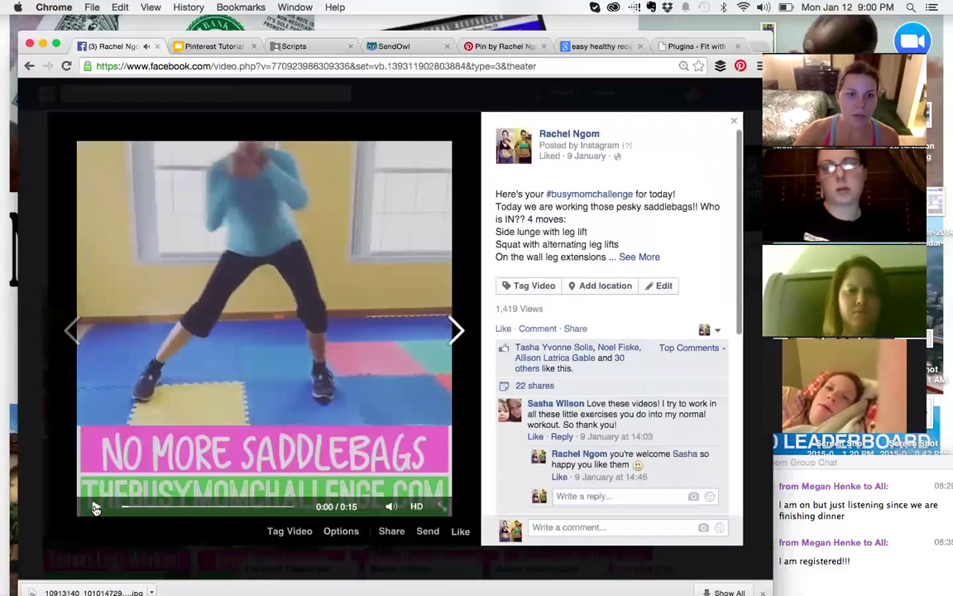
- Copy the Facebook video's web address and paste it as the source of the saddlebags pin on Pinterest
left_click(372, 69)
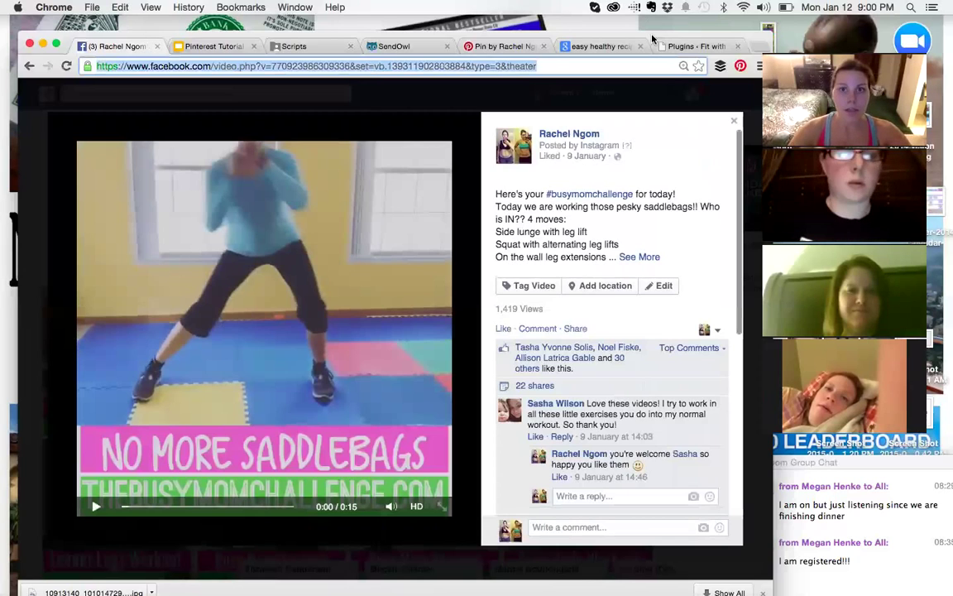
left_click(503, 47)
left_click(347, 374)
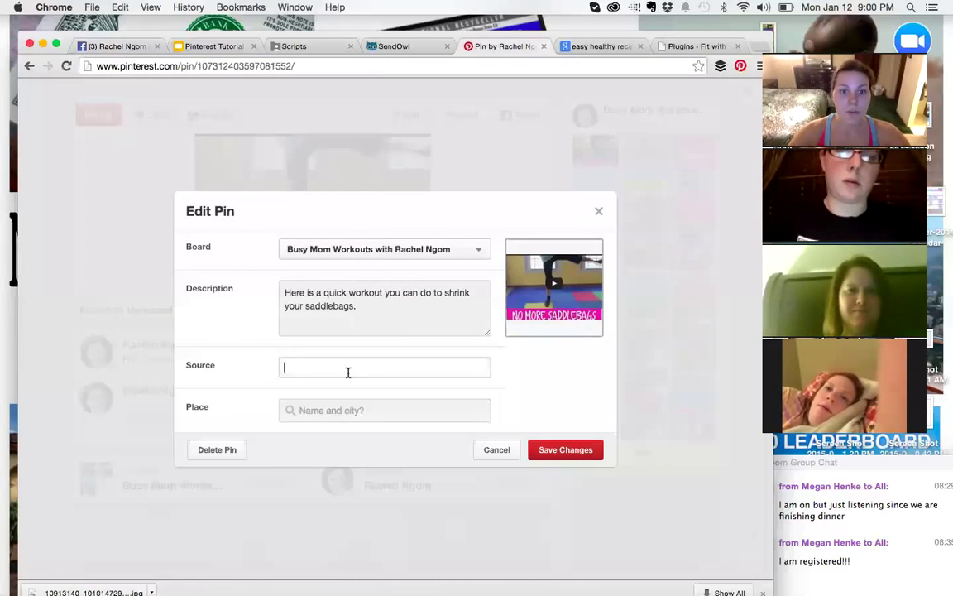
key("super+v")
- Append "Click on the image to watch the video." to the pin's description and save the changes
left_click(415, 307)
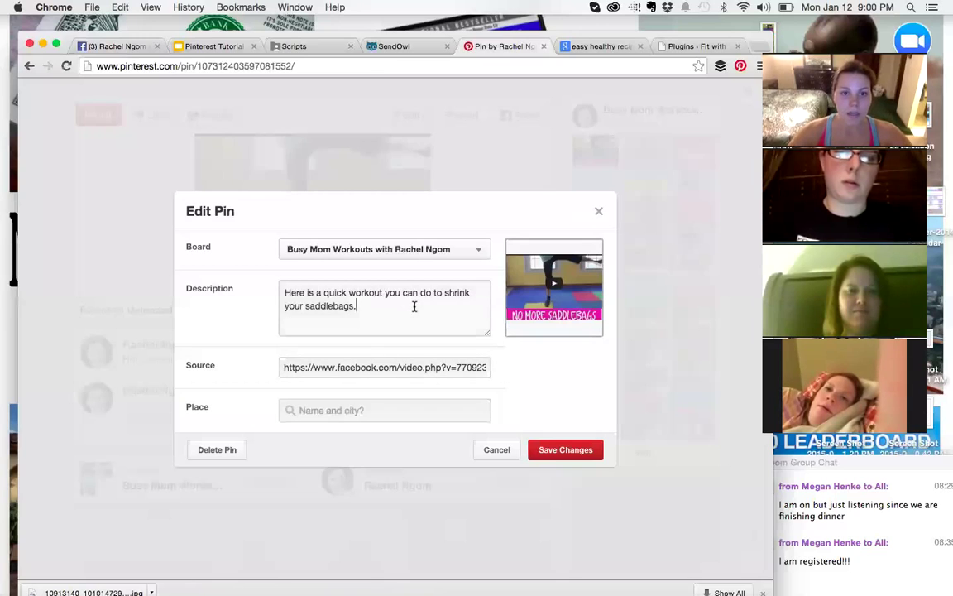
type("Click on ")
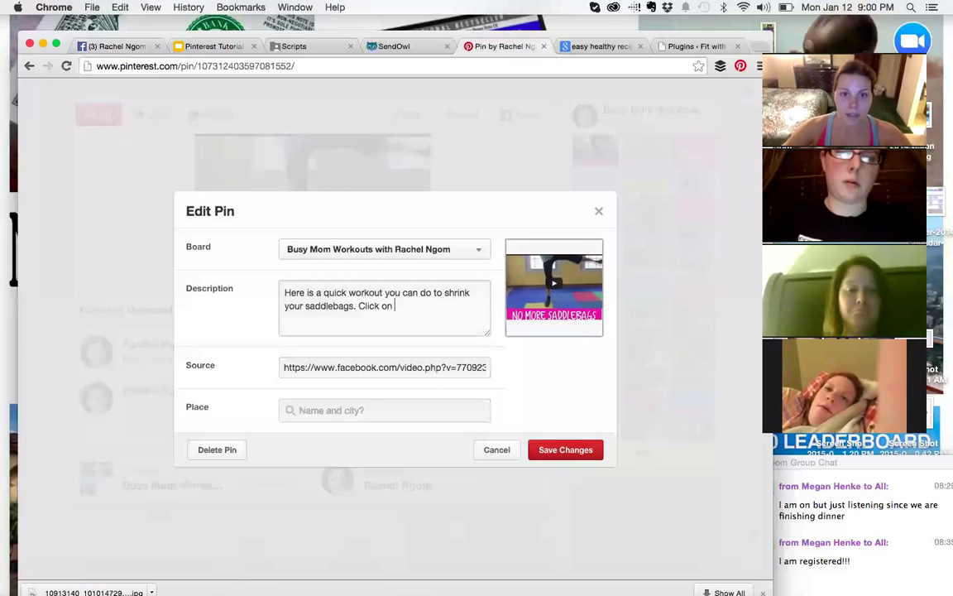
type("the image to watch the video.")
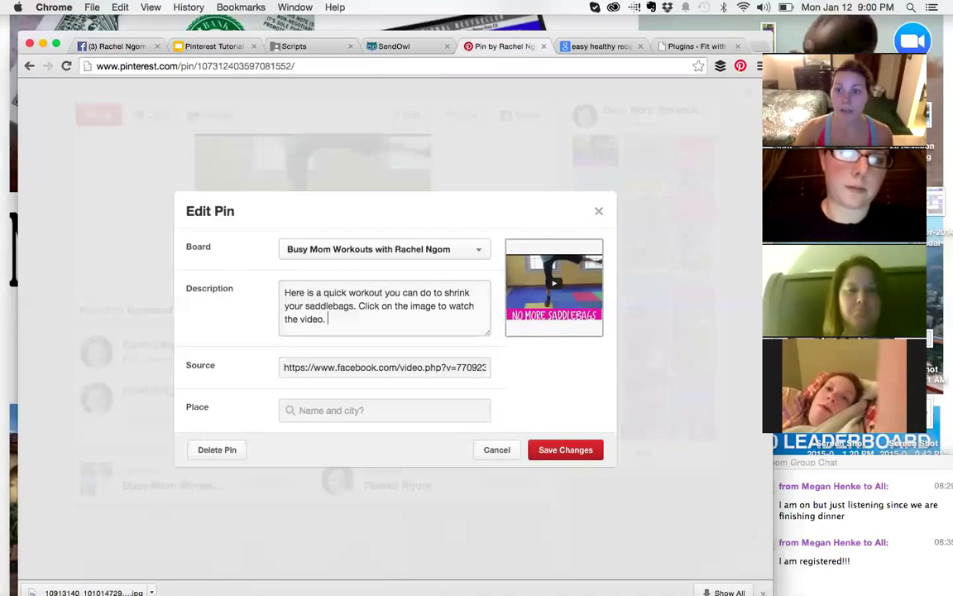
left_click(577, 450)
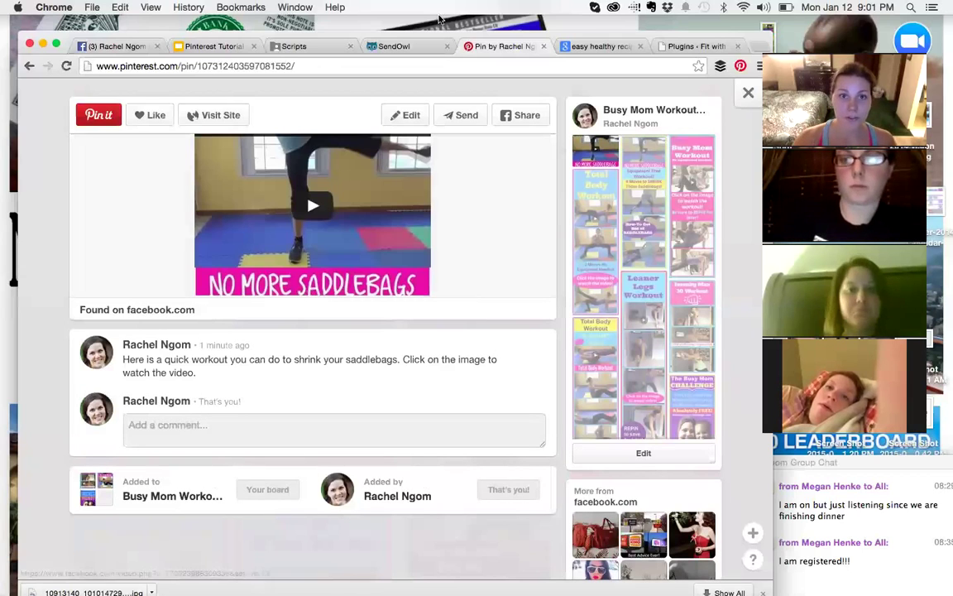
- Load youtube.com in place of the WordPress plugins page and open the Beachbody Coaching Opportunity Webinar from your own channel's uploads
left_click(666, 46)
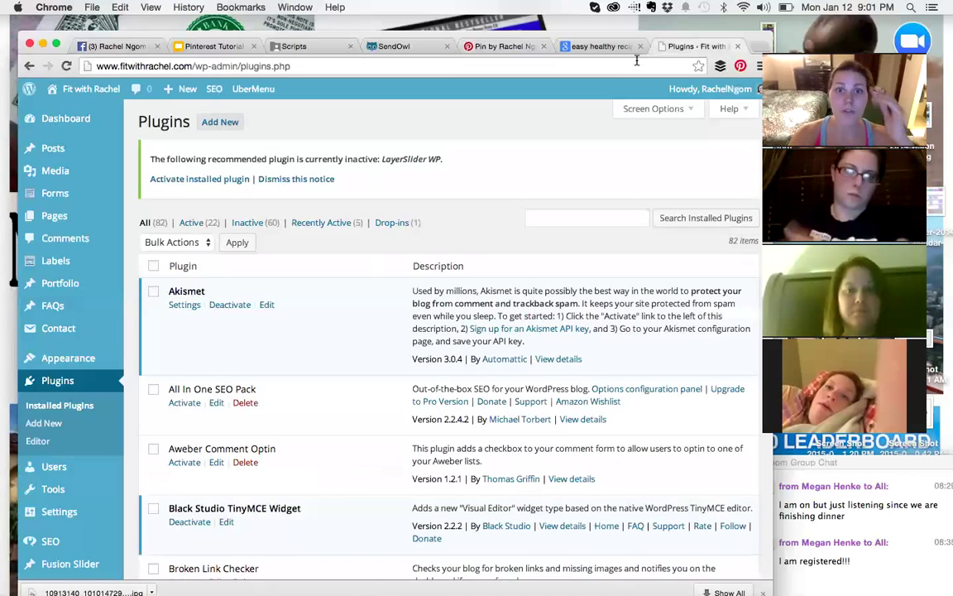
left_click(626, 66)
type("youtube.com")
key("Return")
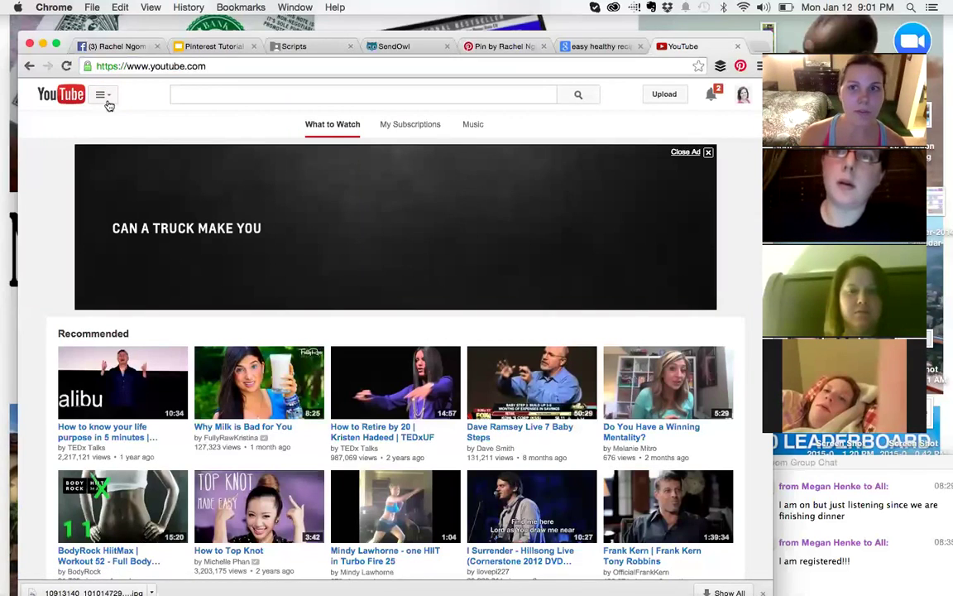
left_click(105, 98)
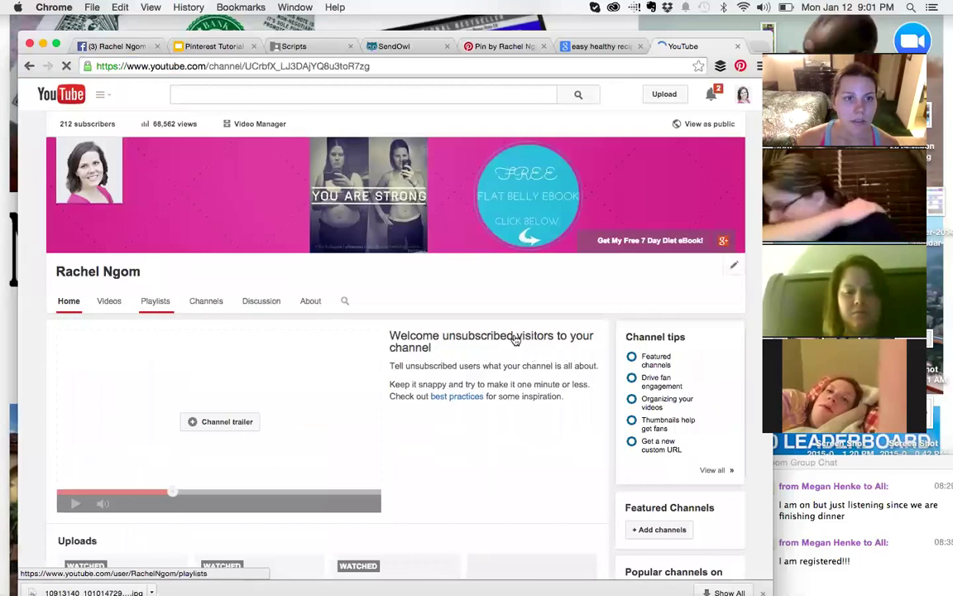
scroll(515, 339, "down", 5)
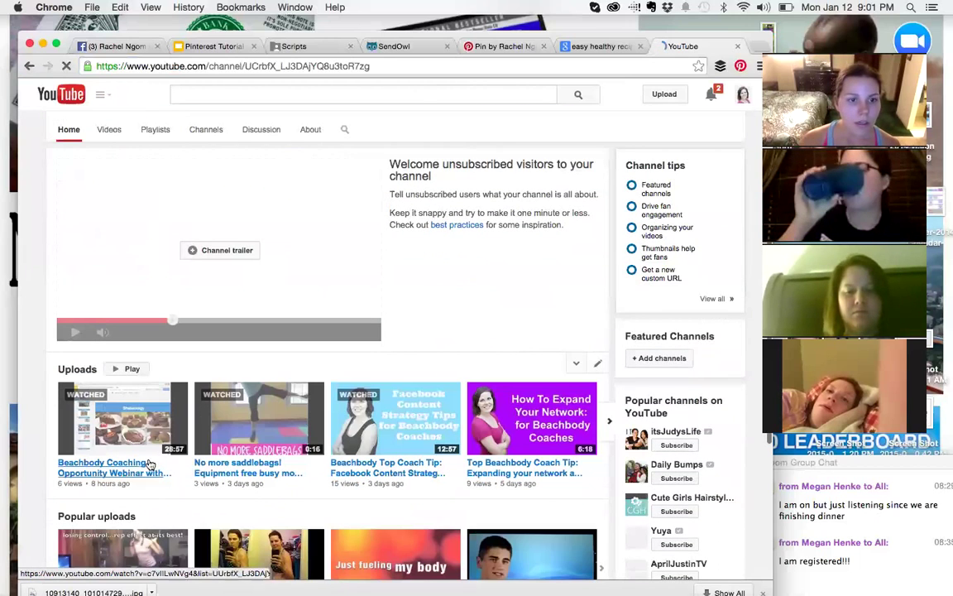
left_click(149, 466)
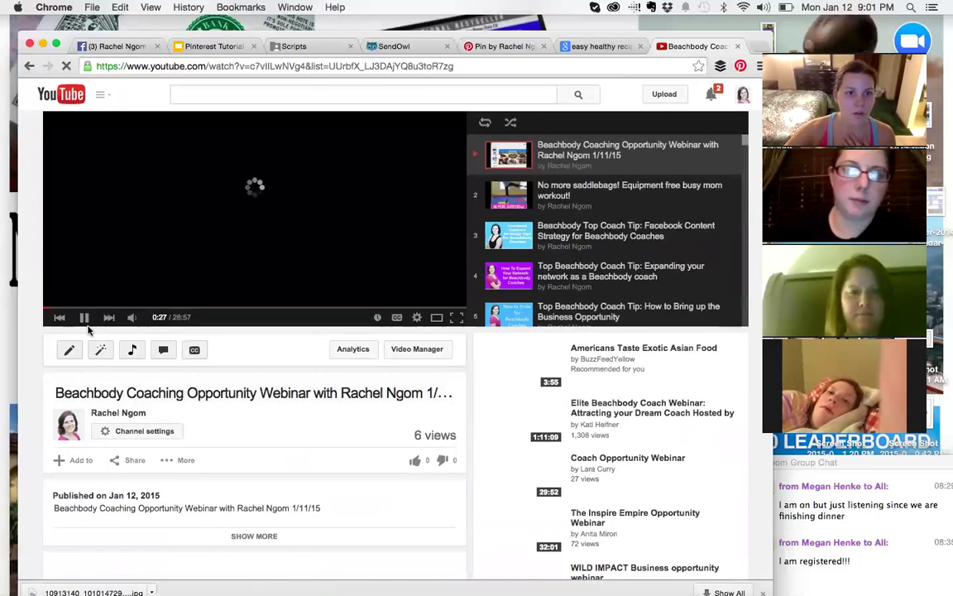
- Open the webinar video's sharing options and share it to Pinterest
scroll(376, 461, "down", 1)
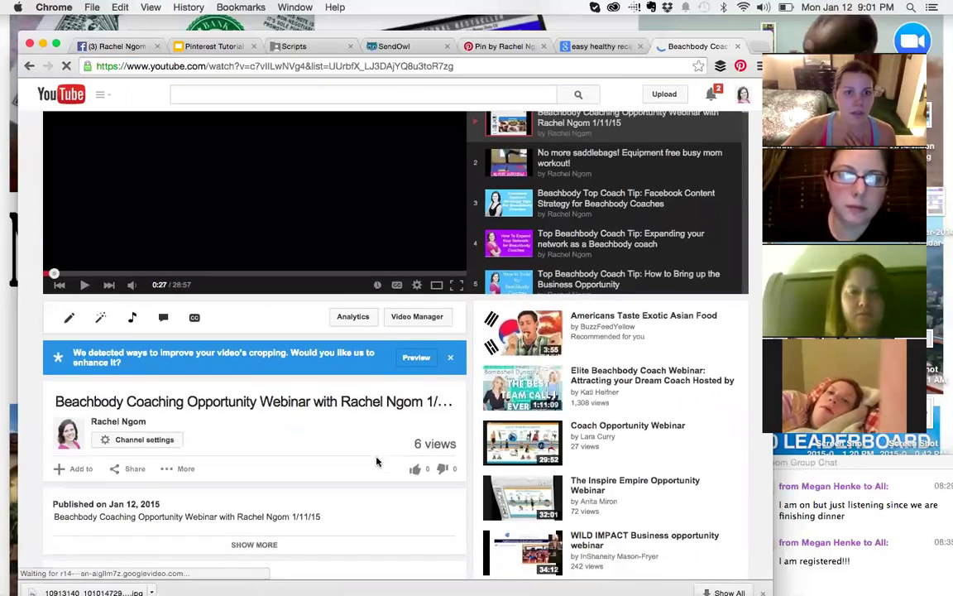
scroll(376, 462, "down", 2)
left_click(130, 410)
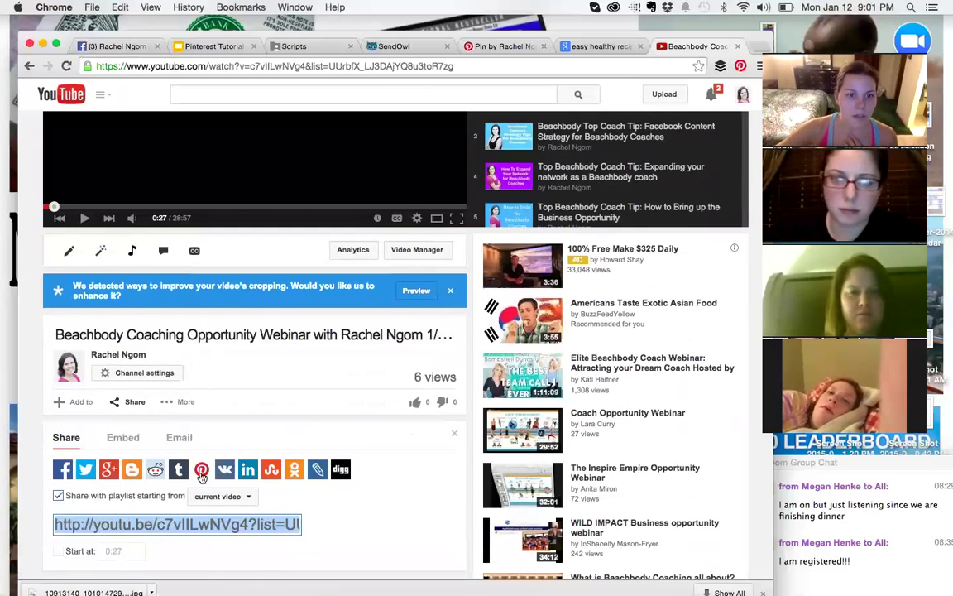
left_click(201, 471)
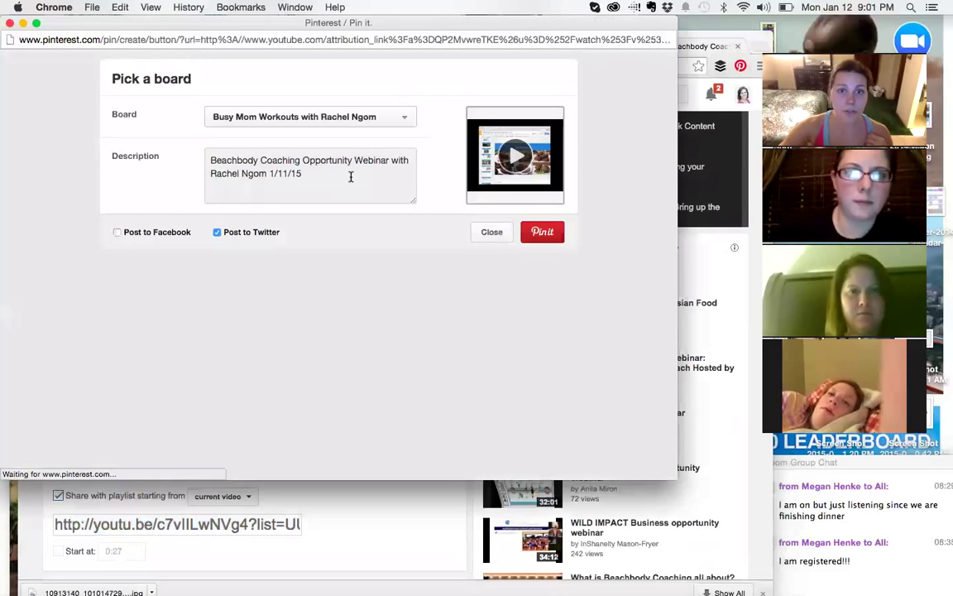
- Replace the pin's description with "Interested in learning more about becoming a Beachbody Coach? Here is a super short webinar explaining what is we do!"
left_click_drag(351, 177, 193, 155)
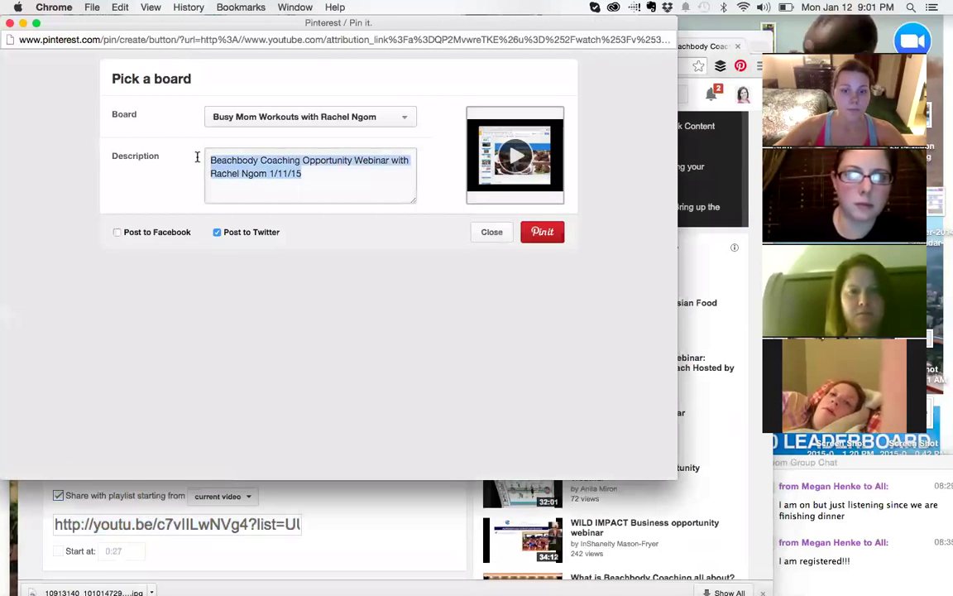
type("Interested in learnin")
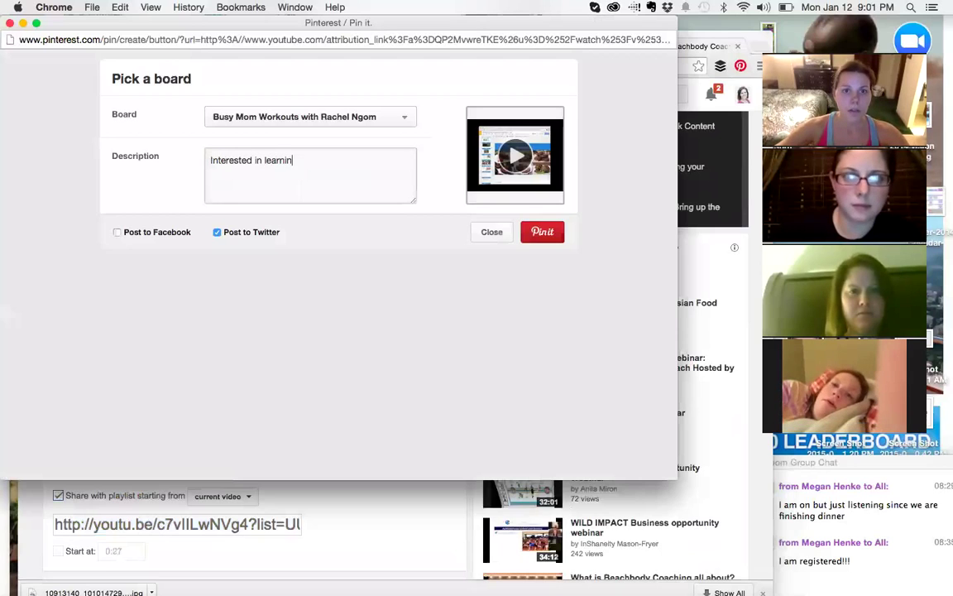
type("g more about becoming a Beachbody C")
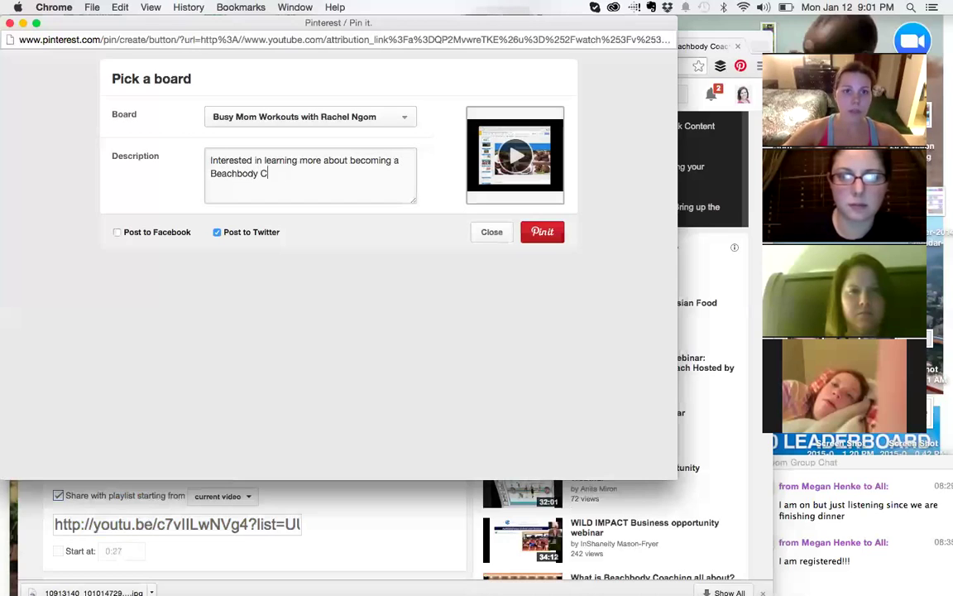
type("oach? Here is a ")
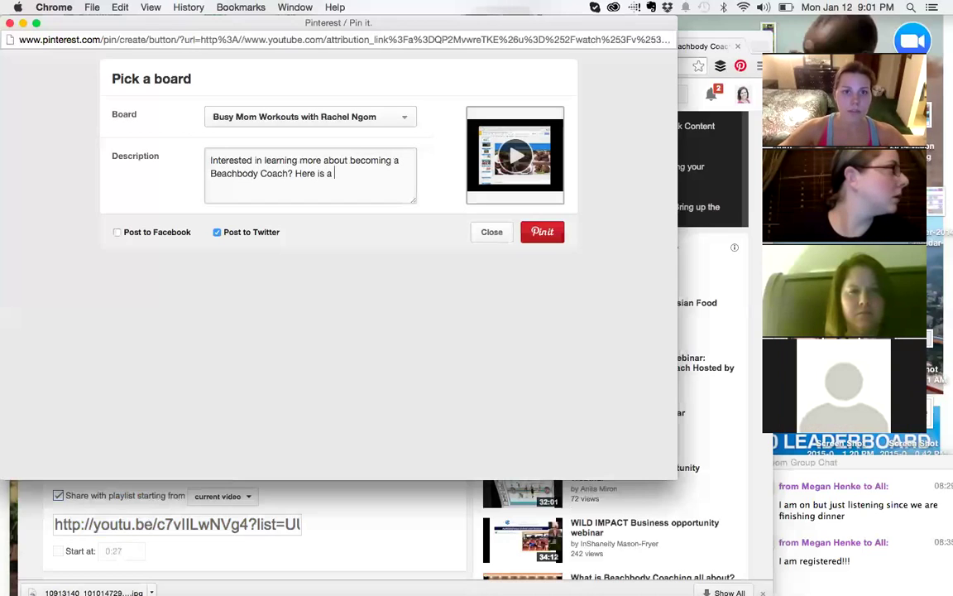
type("super short webinar explaining what is we do!")
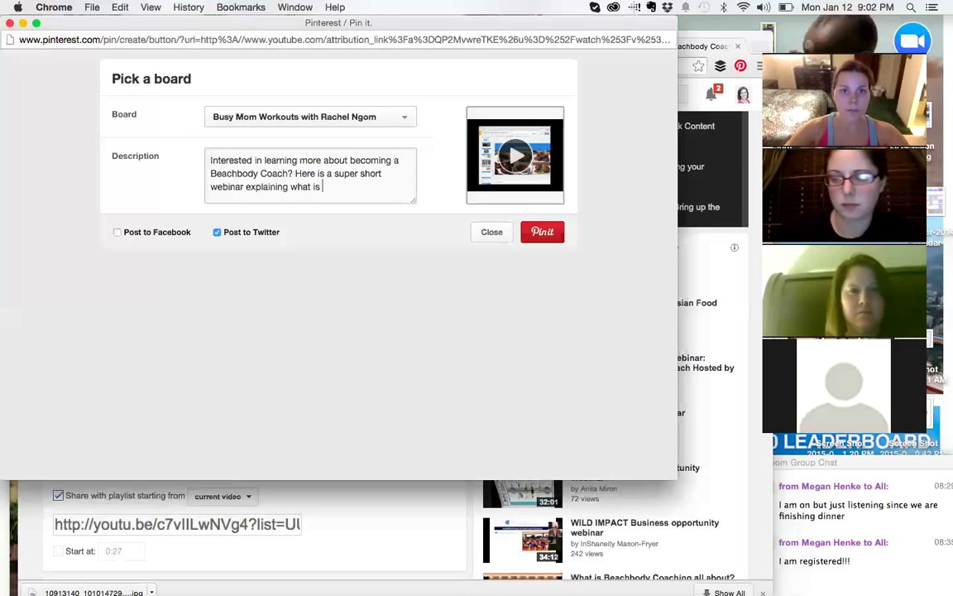
- Pin the webinar video to the Beachbody Coaching board and return to the Pinterest Tutorial slides
left_click(245, 116)
scroll(266, 157, "down", 3)
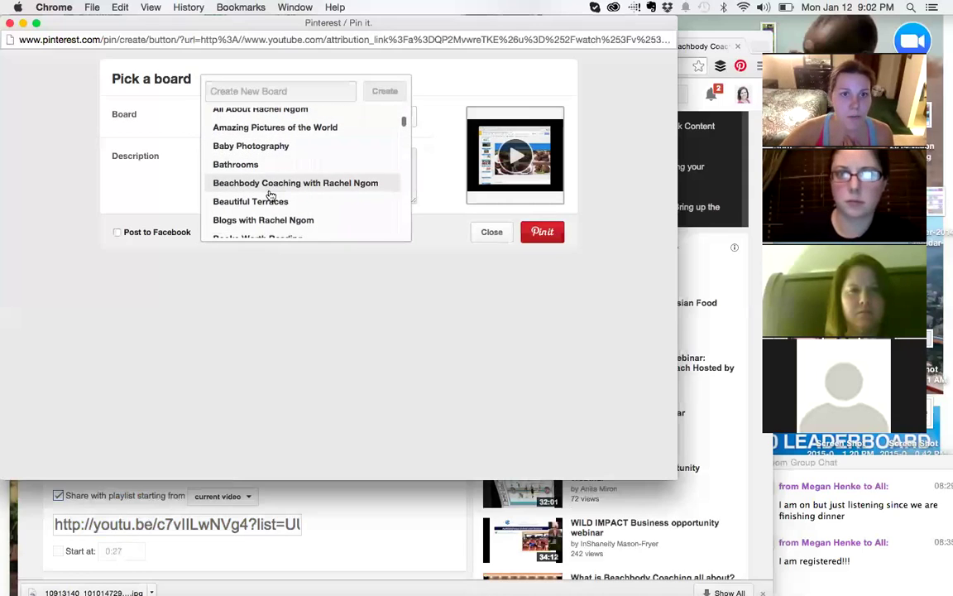
left_click(268, 184)
left_click(545, 232)
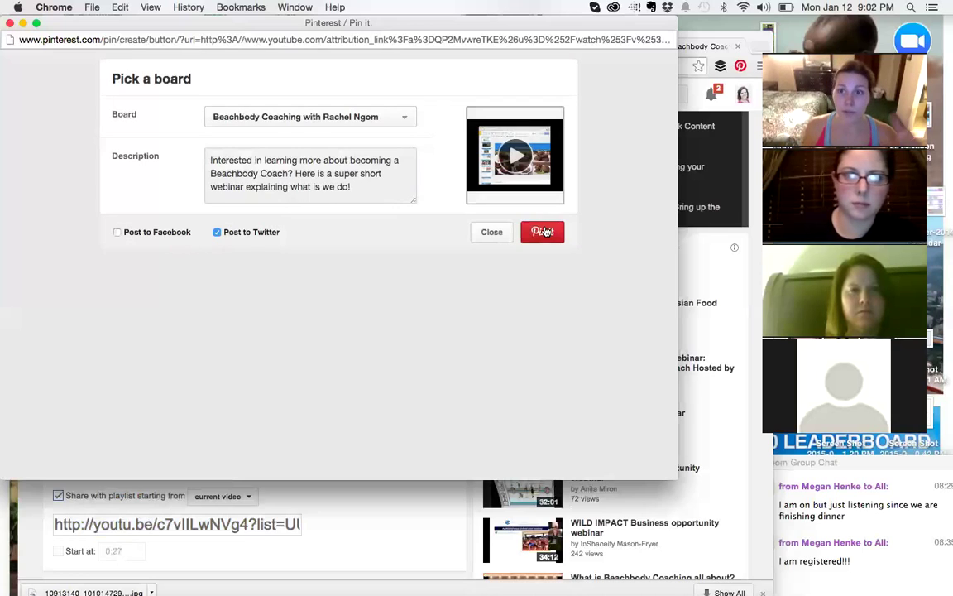
left_click(543, 231)
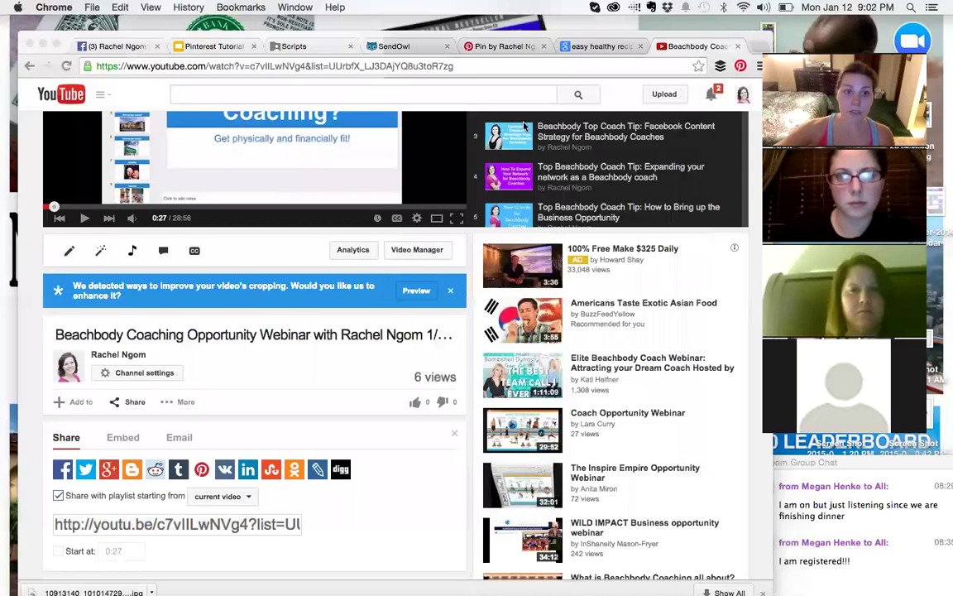
left_click(217, 47)
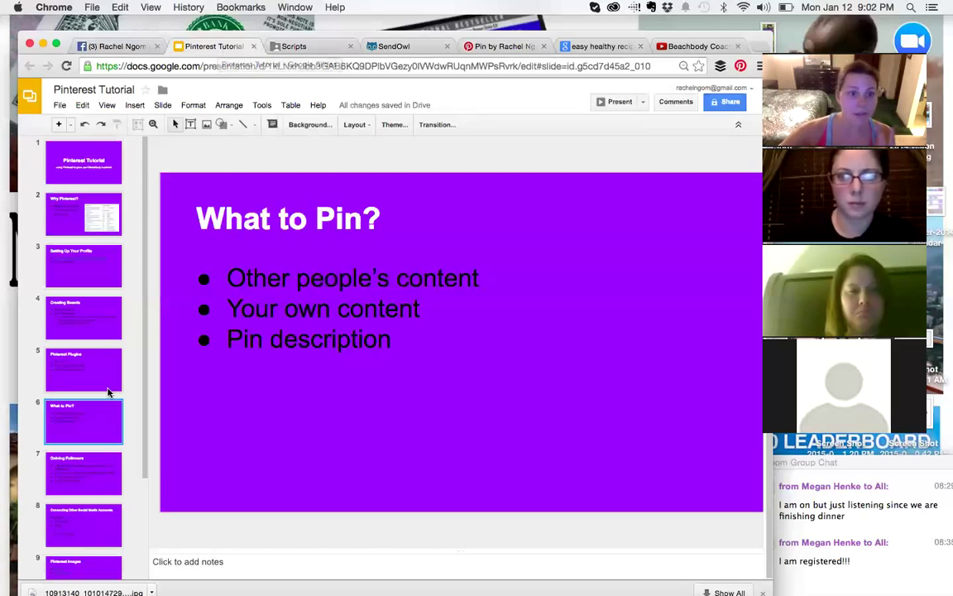
- Display the Gaining Followers slide, and search Google for "popular boards on pinterest" in place of the YouTube webinar page
left_click(85, 465)
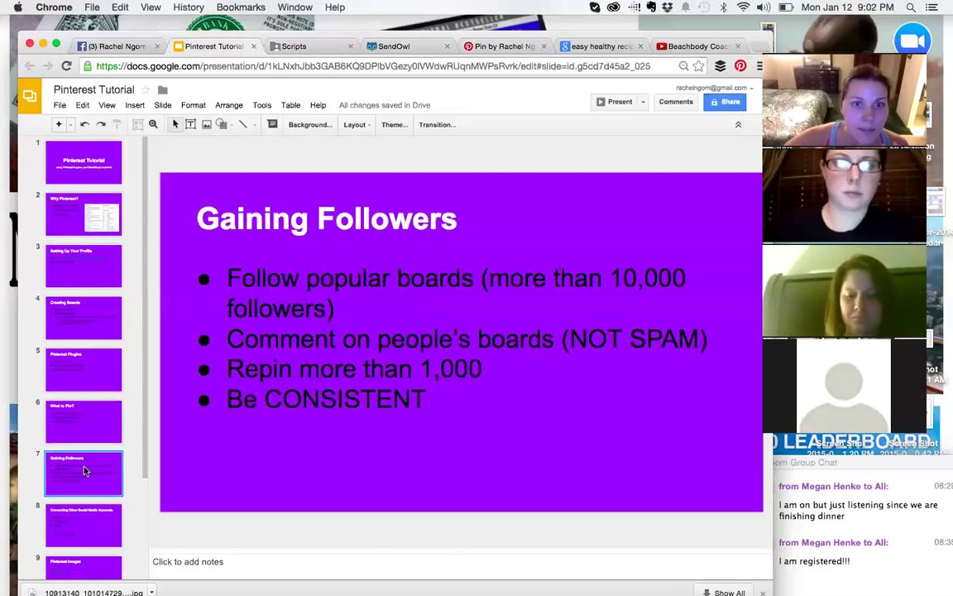
scroll(116, 369, "down", 3)
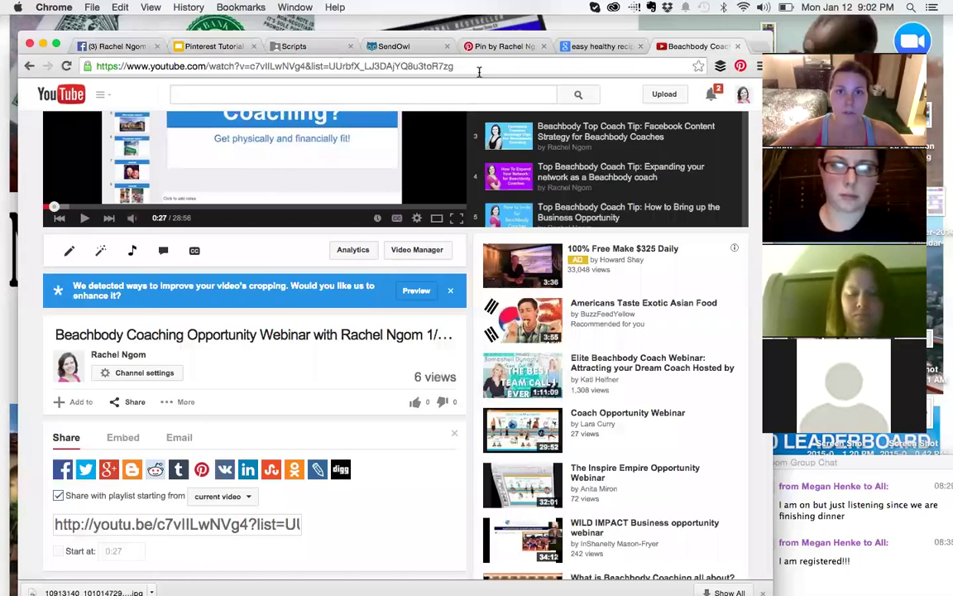
left_click(273, 66)
type("popular boa")
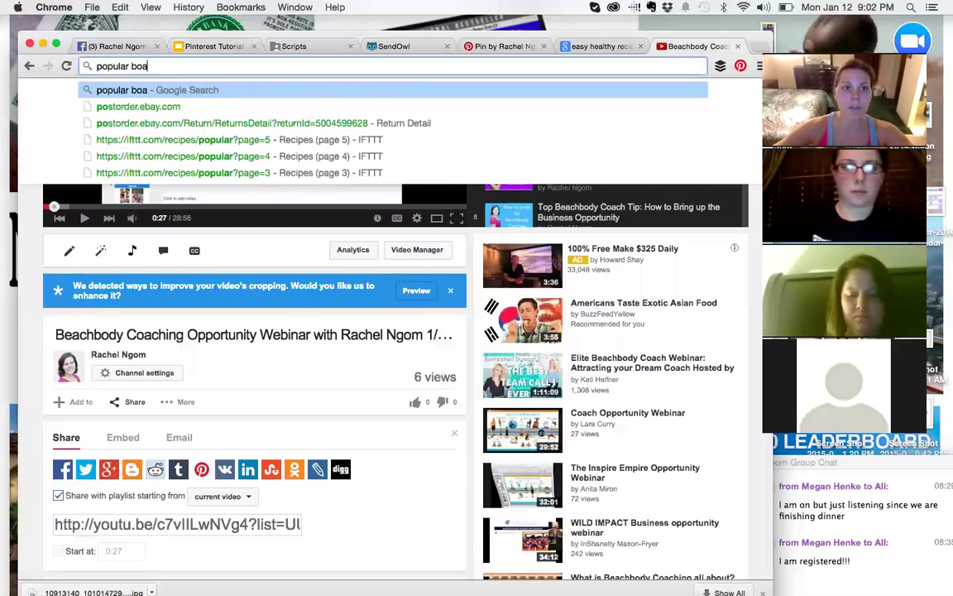
type("rds on pinterest")
key("Return")
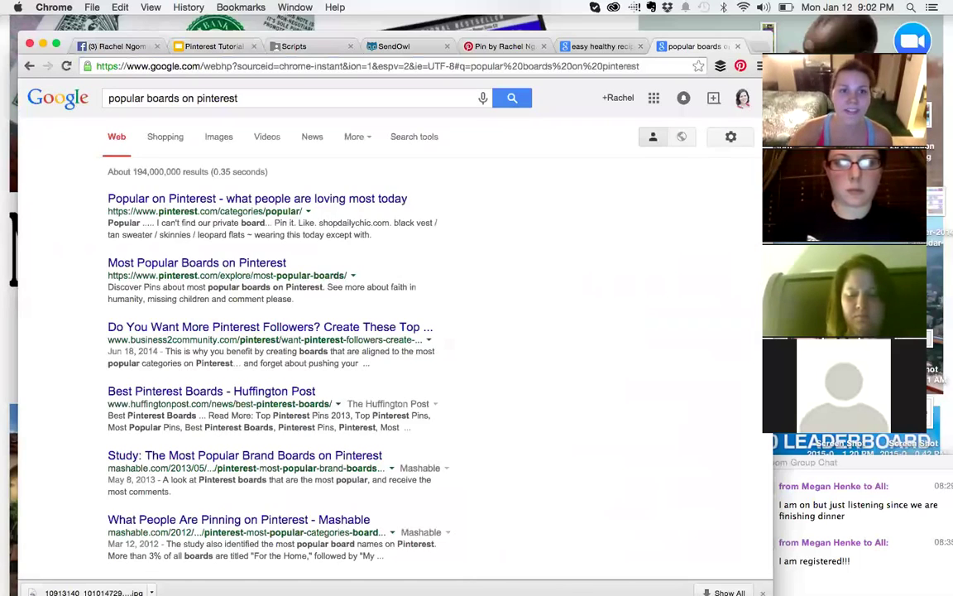
- Open the Huffington Post's Best Pinterest Boards result and look through its articles about boards and accounts to follow
scroll(630, 412, "down", 1)
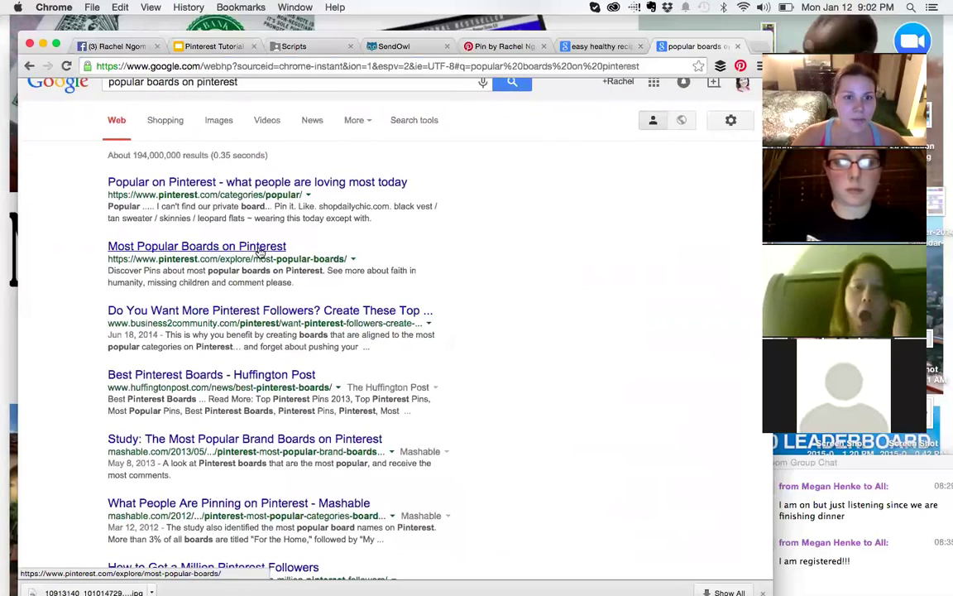
left_click(260, 247)
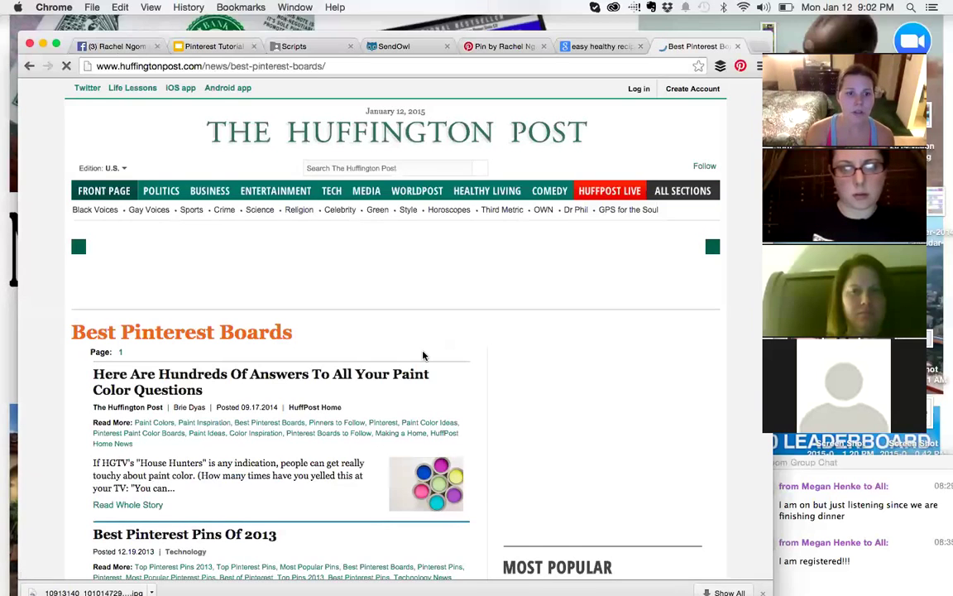
scroll(423, 356, "down", 4)
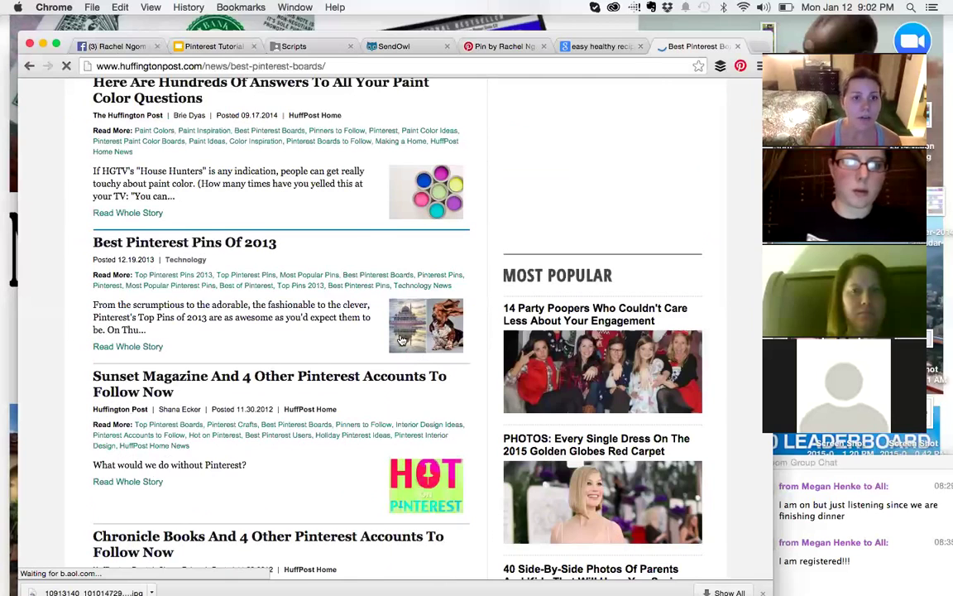
scroll(306, 225, "down", 2)
scroll(344, 290, "down", 3)
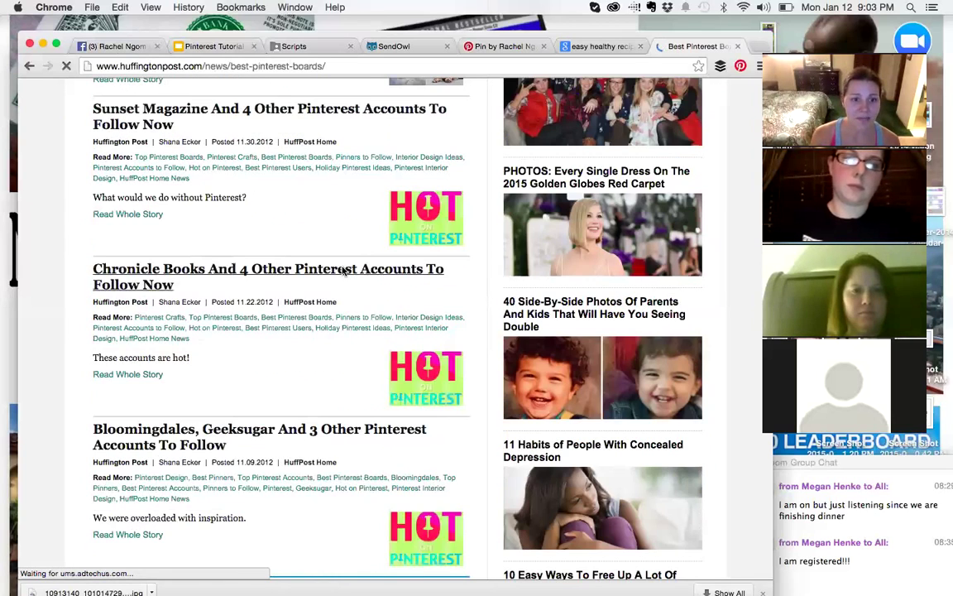
scroll(343, 271, "down", 3)
scroll(344, 271, "down", 2)
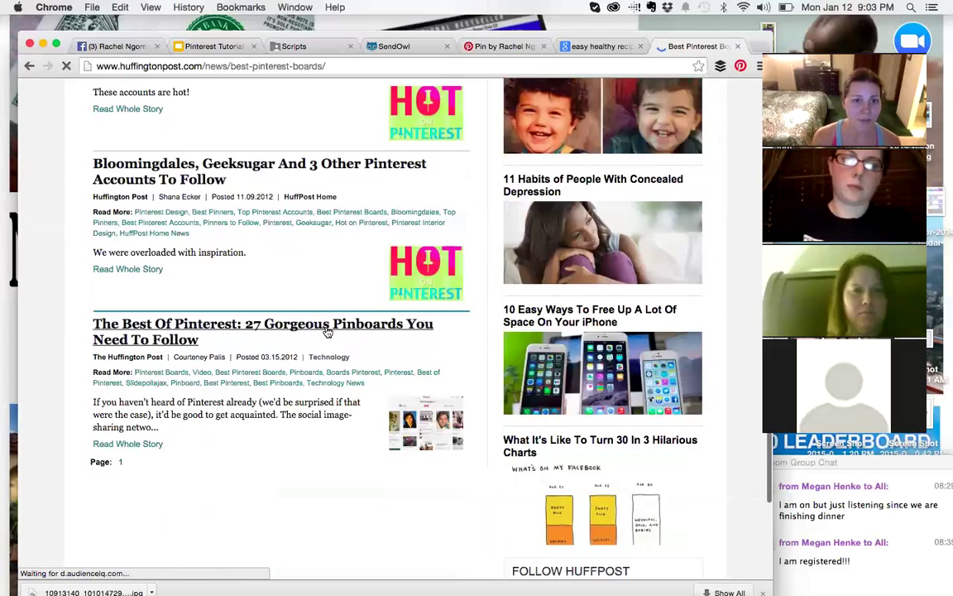
scroll(328, 330, "up", 3)
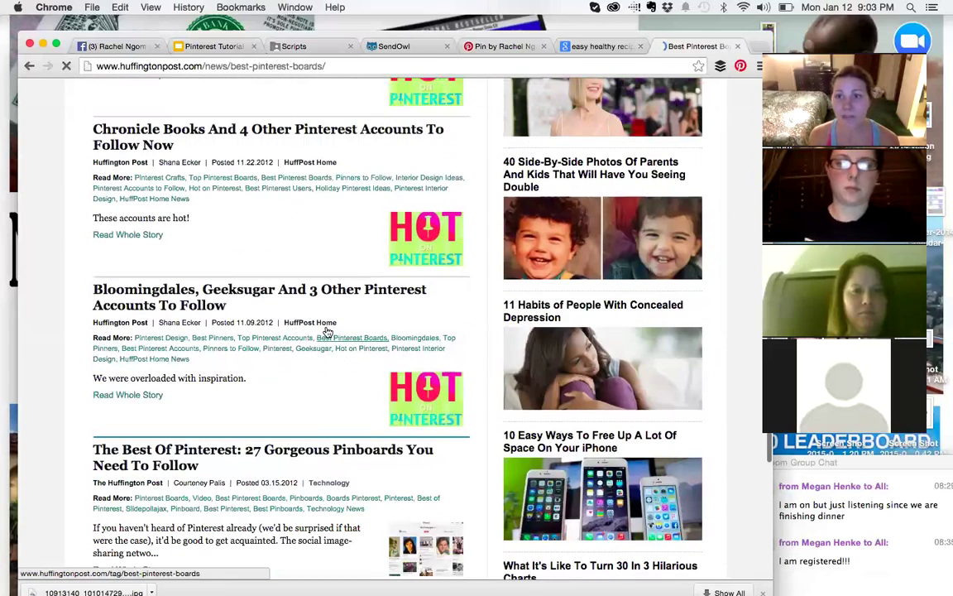
scroll(328, 331, "up", 6)
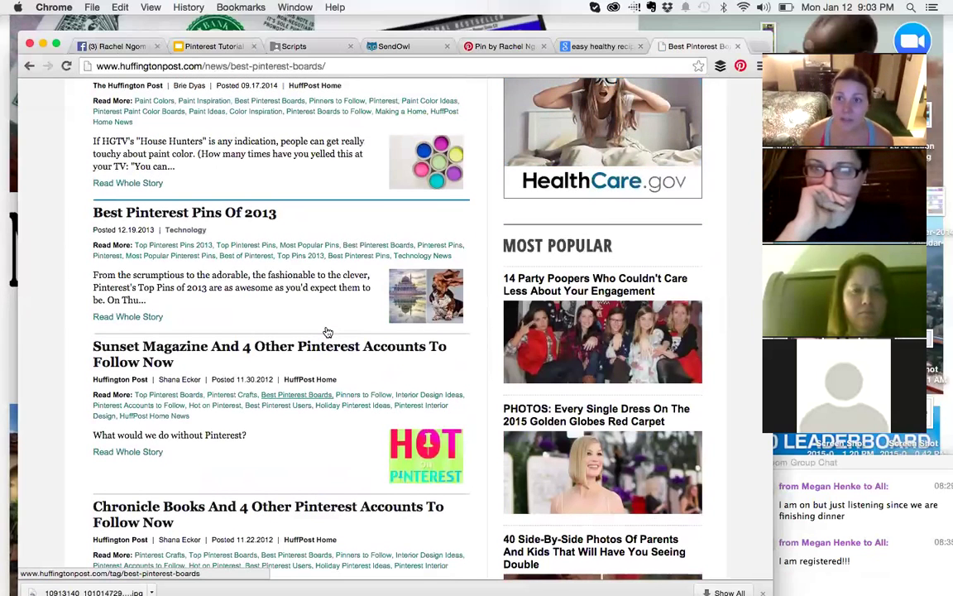
scroll(328, 332, "up", 5)
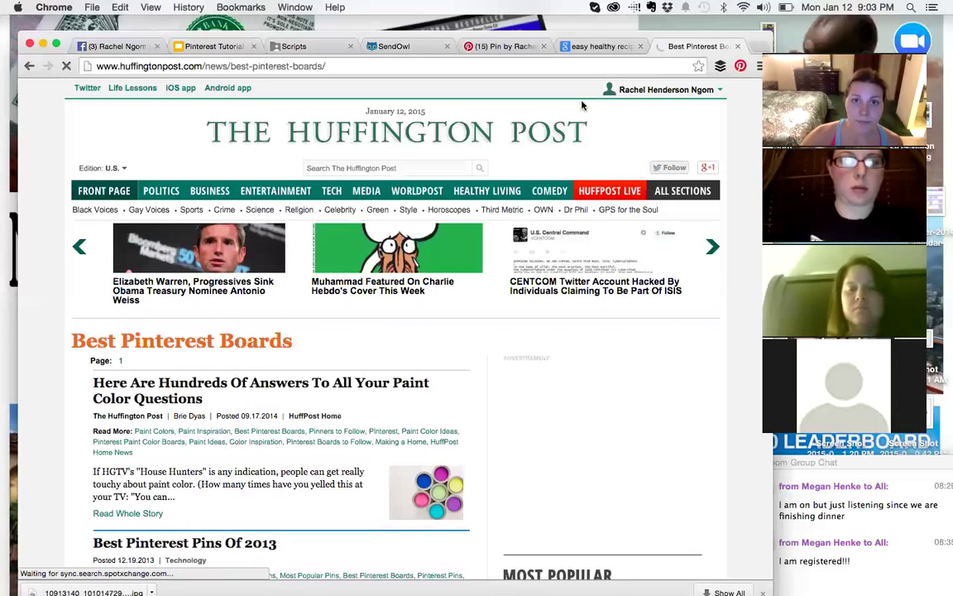
- Revisit the Gaining Followers slide, close the open saddlebags workout pin on Pinterest and load the Pinterest home feed
left_click(212, 47)
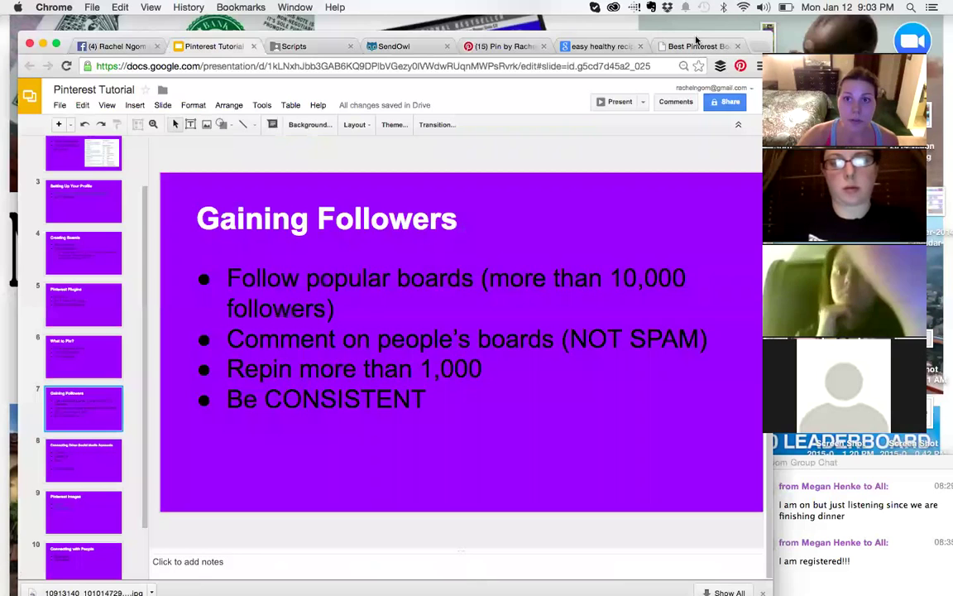
left_click_drag(696, 37, 695, 118)
left_click(500, 127)
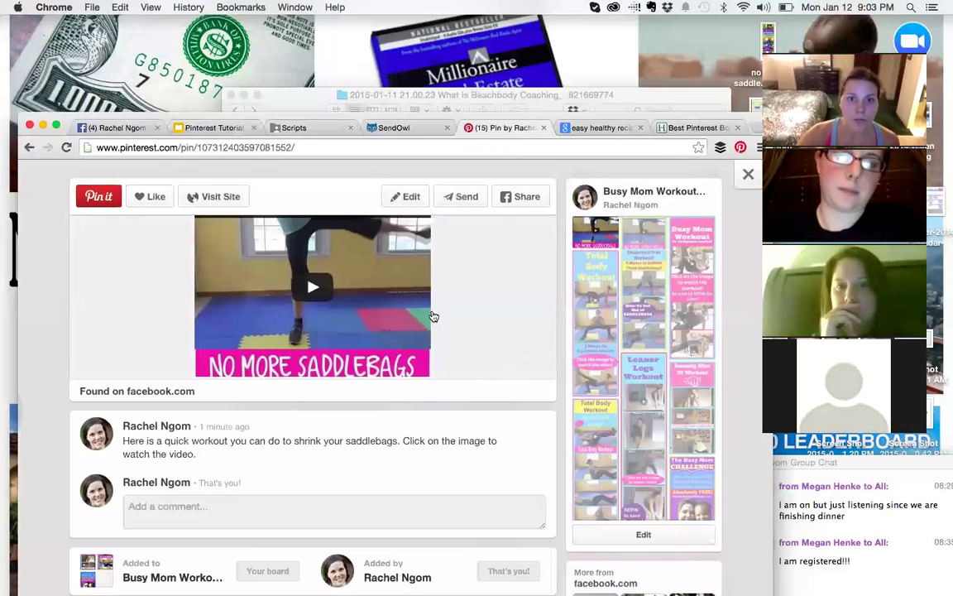
left_click(748, 174)
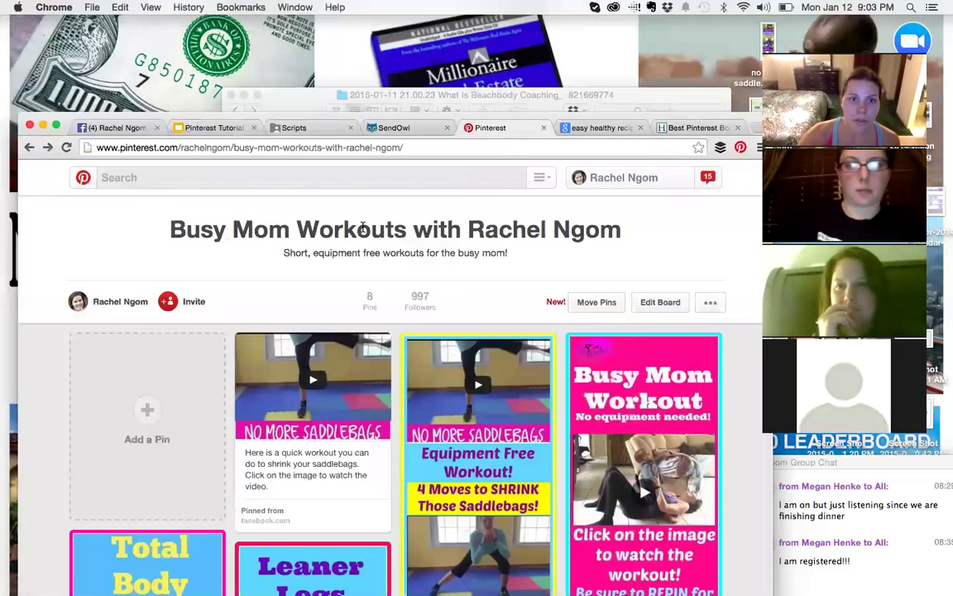
left_click(83, 177)
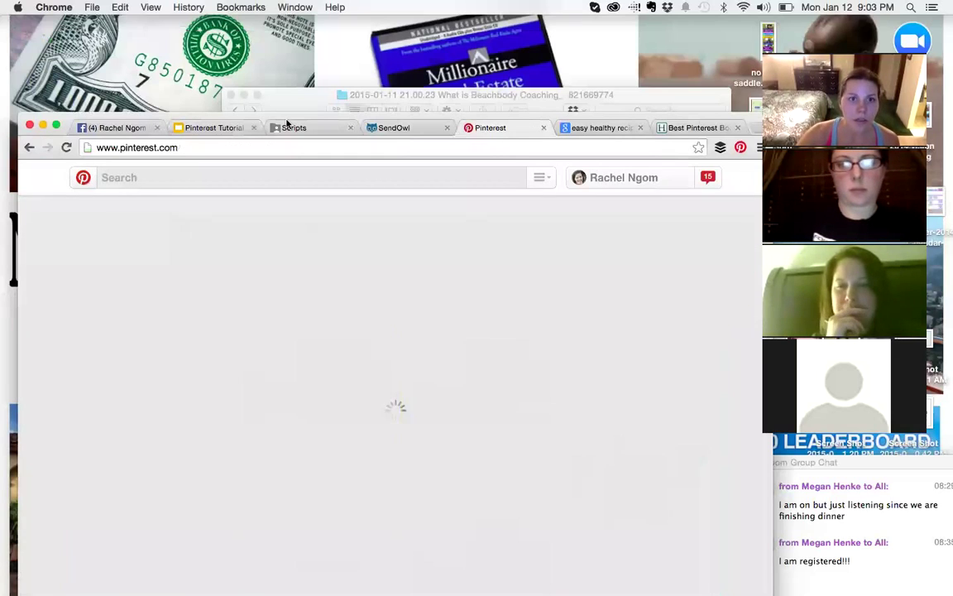
left_click_drag(524, 112, 522, 54)
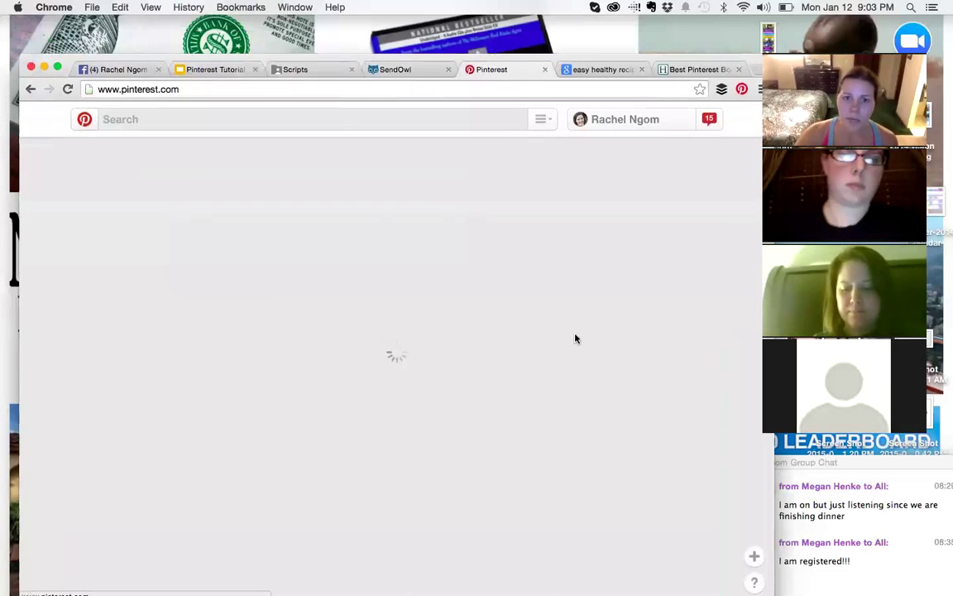
- Look through the home feed, view the source page of BuzzFeed Life's Healthy Kale Salad Bowl pin and close that page
scroll(575, 336, "down", 2)
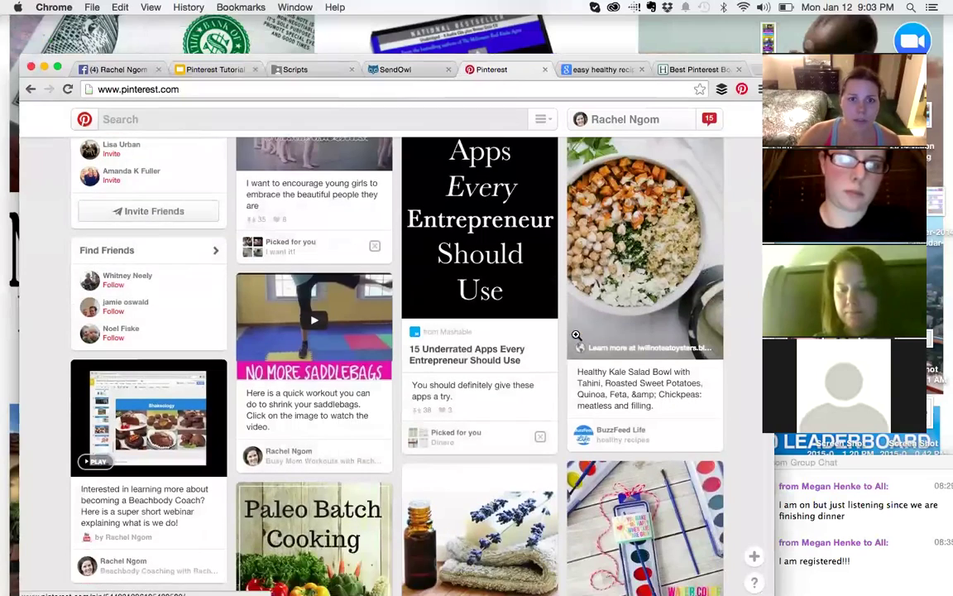
scroll(576, 336, "up", 1)
scroll(576, 334, "down", 1)
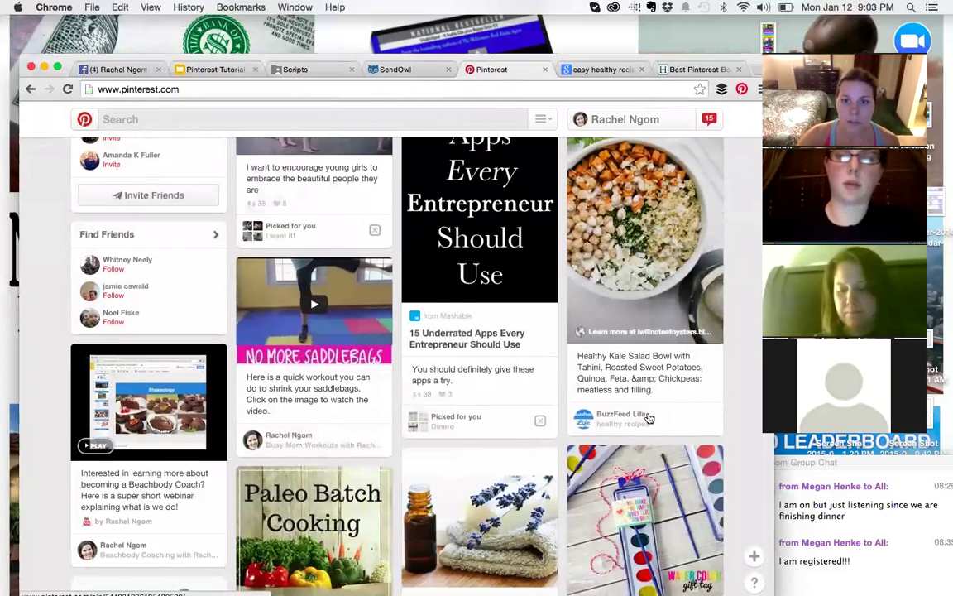
left_click(649, 291)
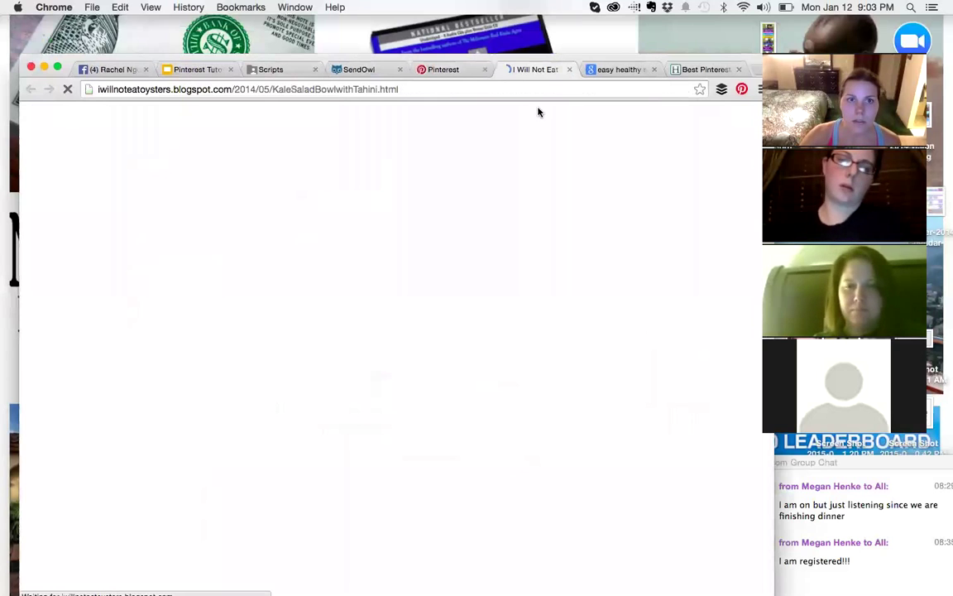
left_click(570, 70)
scroll(604, 169, "up", 2)
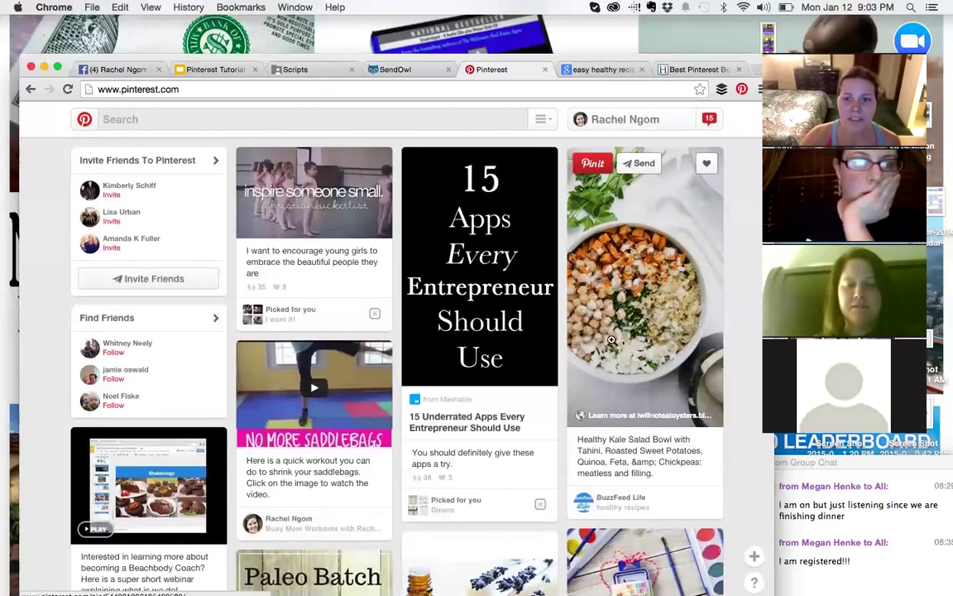
- Open the Healthy Kale Salad Bowl pin and post the comment "this looks awesome!" on it
left_click(643, 291)
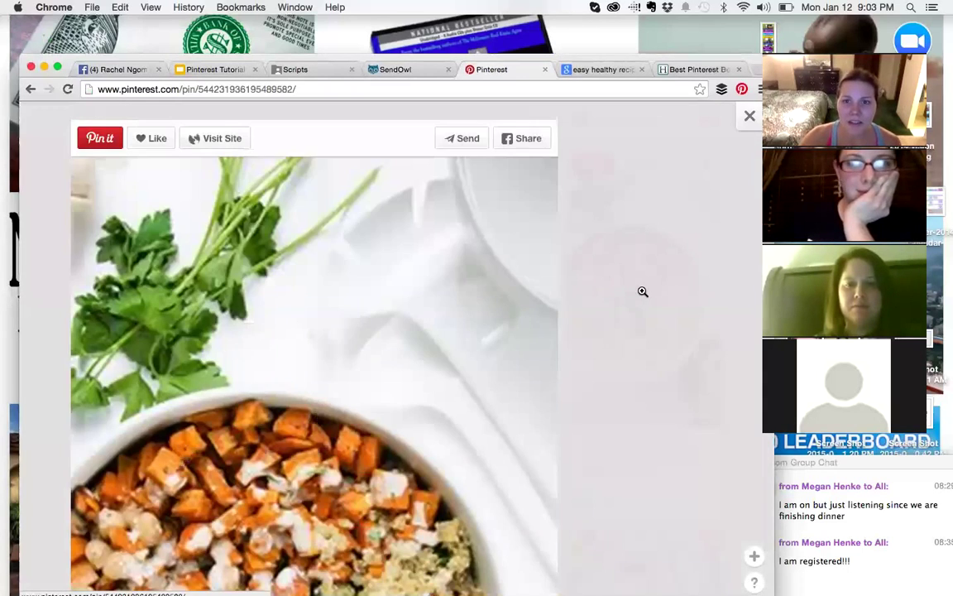
scroll(642, 292, "down", 5)
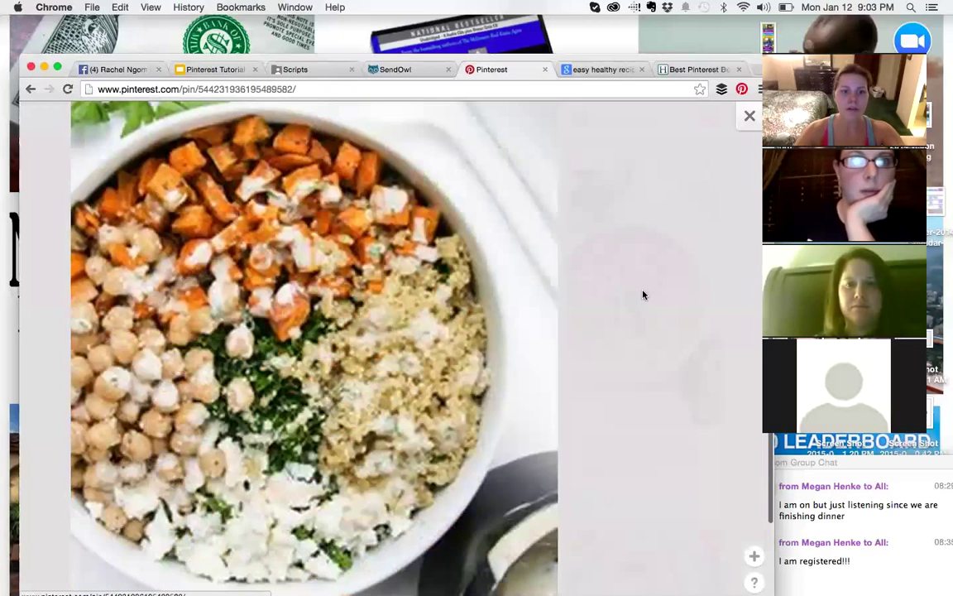
scroll(634, 293, "down", 5)
left_click(295, 506)
type("this looks awesome!")
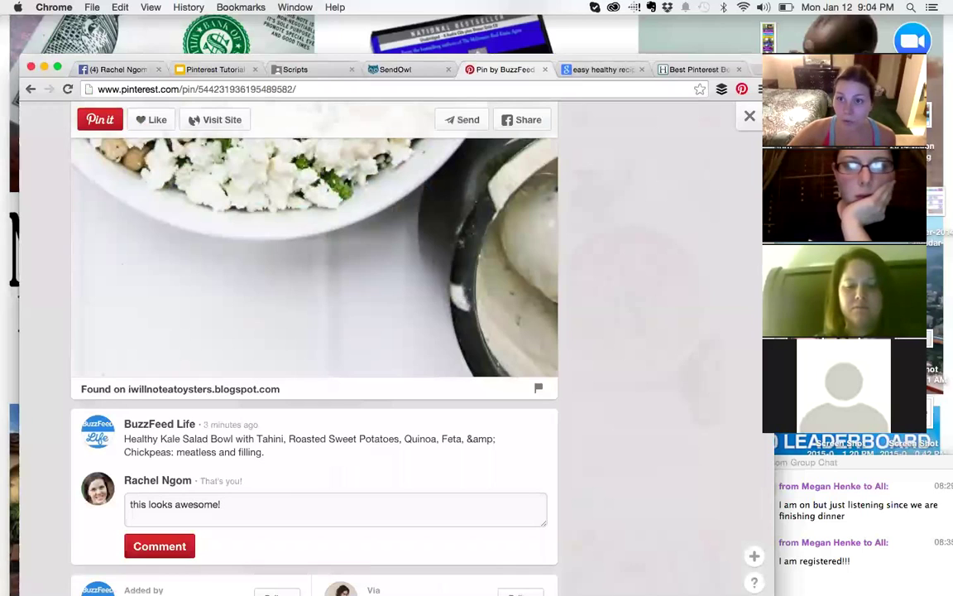
left_click(163, 547)
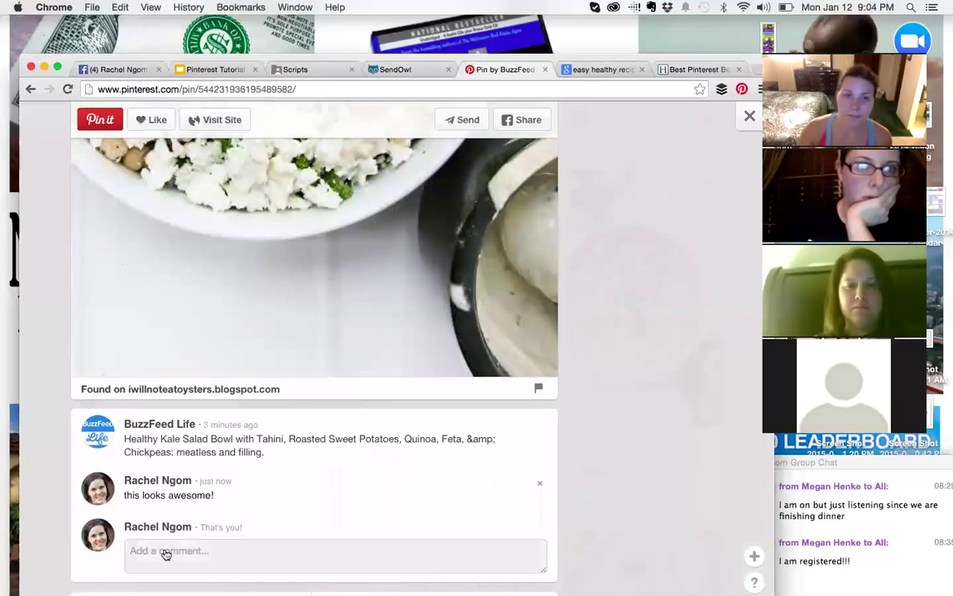
- Open the BuzzFeed Life profile from the pin and follow all of its boards
left_click(160, 424)
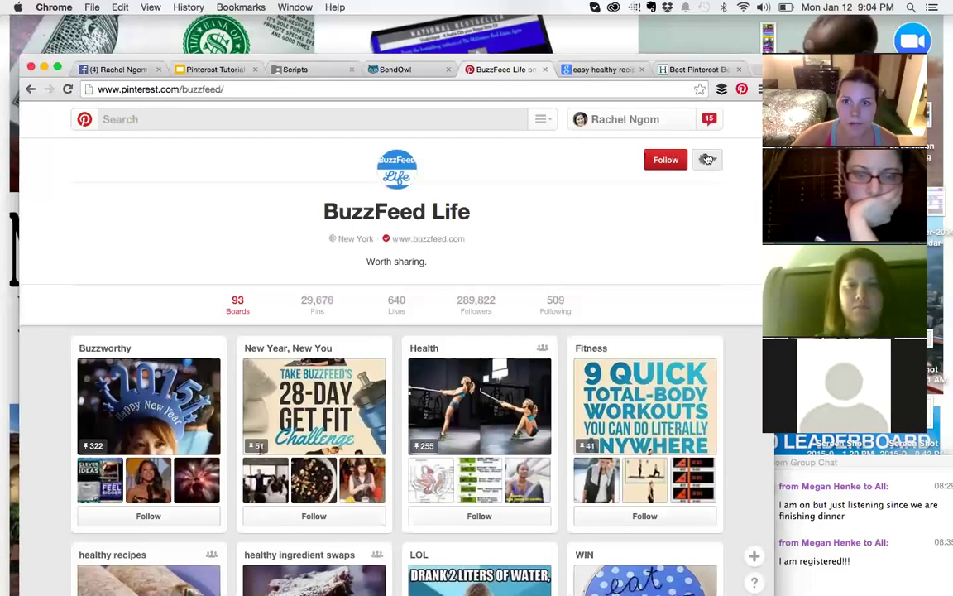
left_click(666, 160)
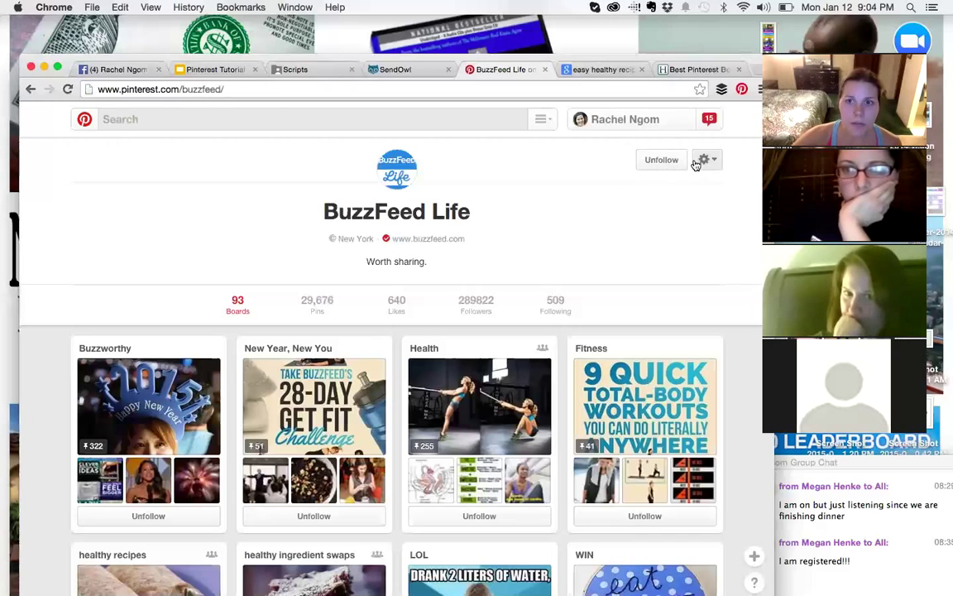
scroll(713, 236, "down", 1)
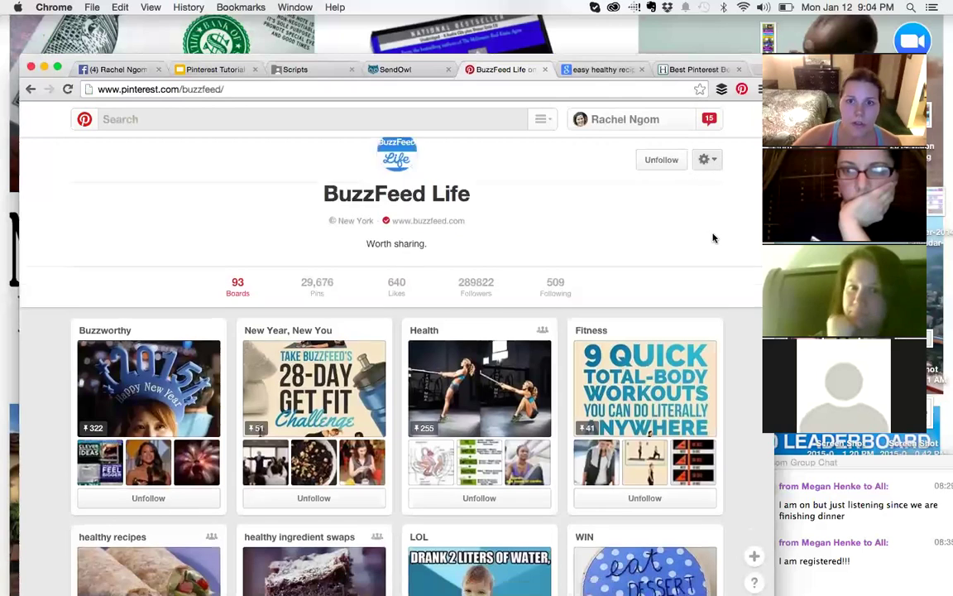
scroll(713, 237, "up", 1)
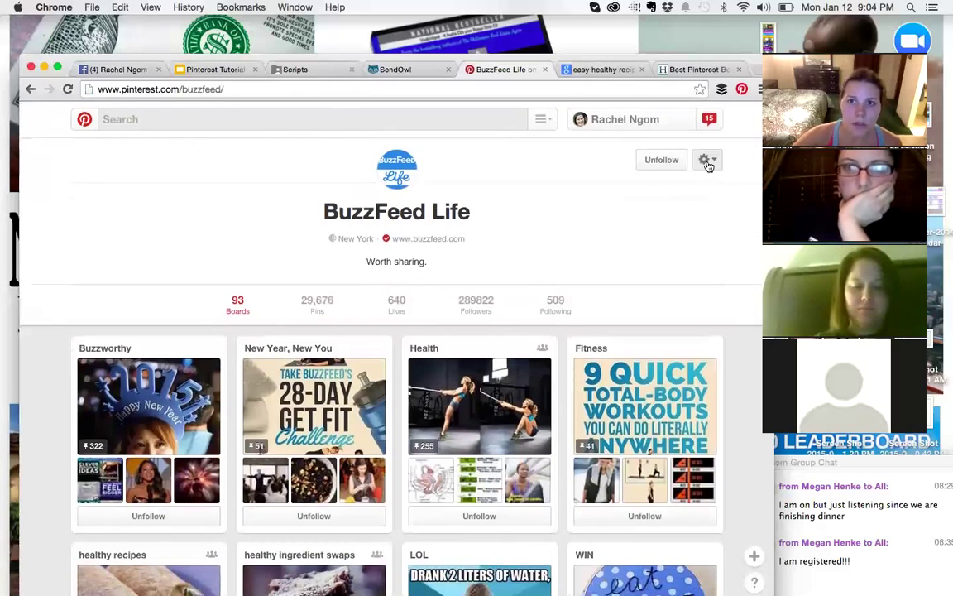
scroll(496, 185, "down", 1)
scroll(497, 186, "up", 1)
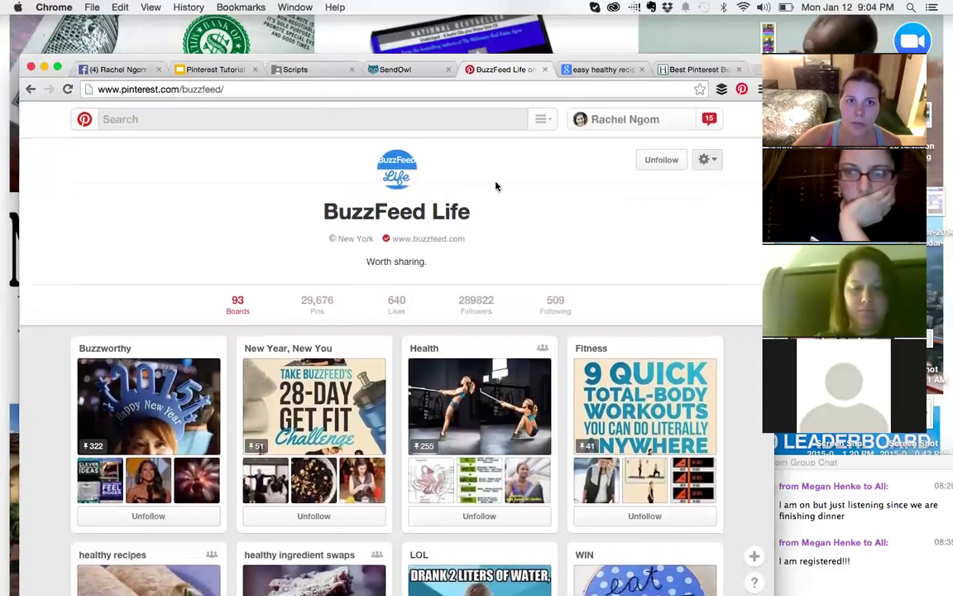
- Open a blank new message from the Pinterest messages and return to the Gaining Followers slide of the Pinterest Tutorial presentation
left_click(709, 121)
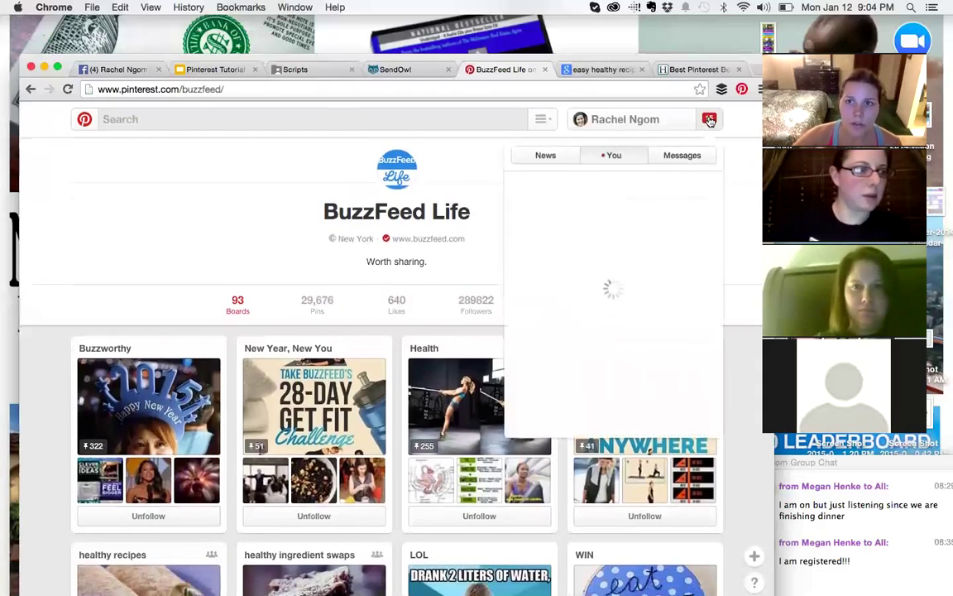
left_click(672, 160)
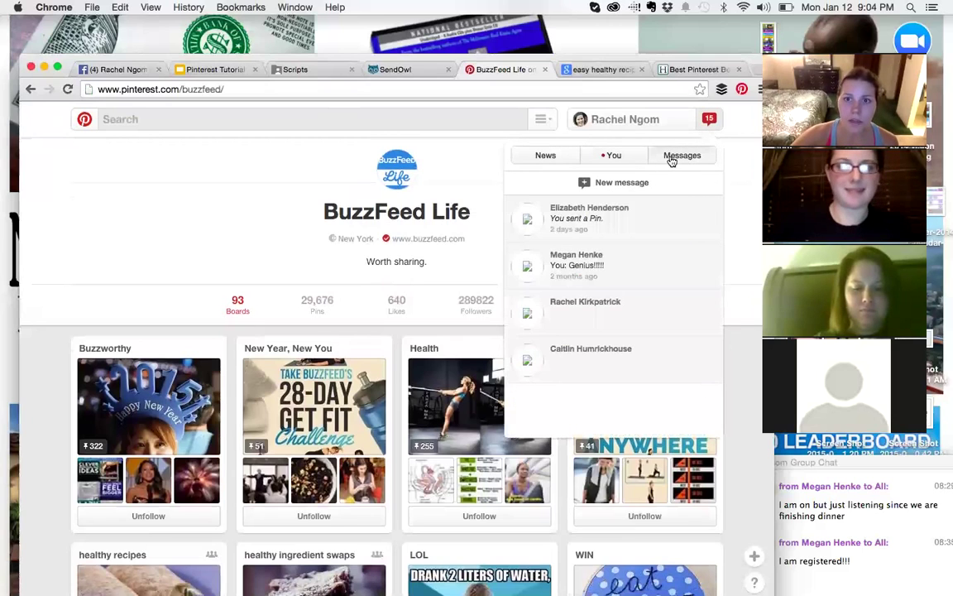
left_click(622, 183)
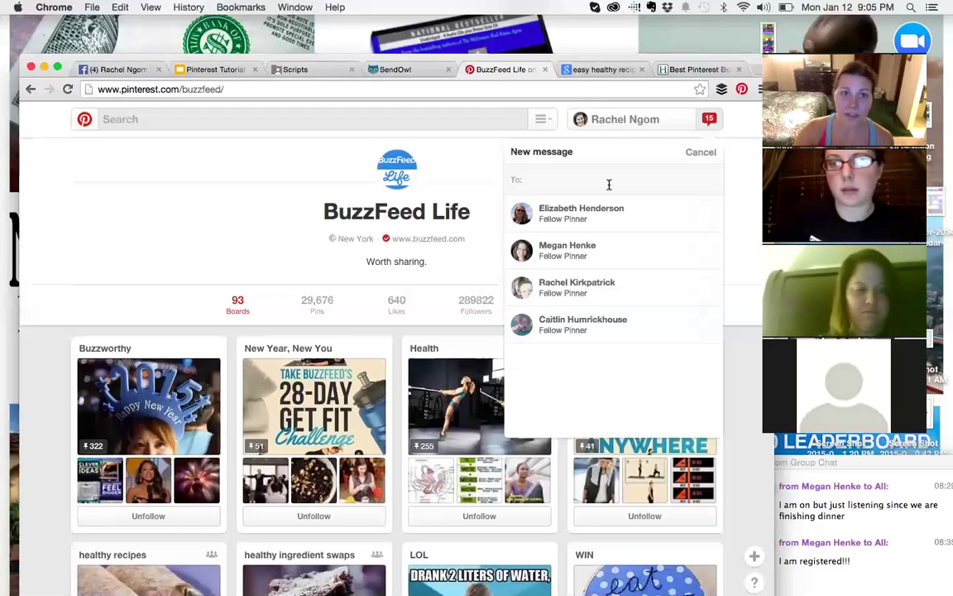
left_click(213, 69)
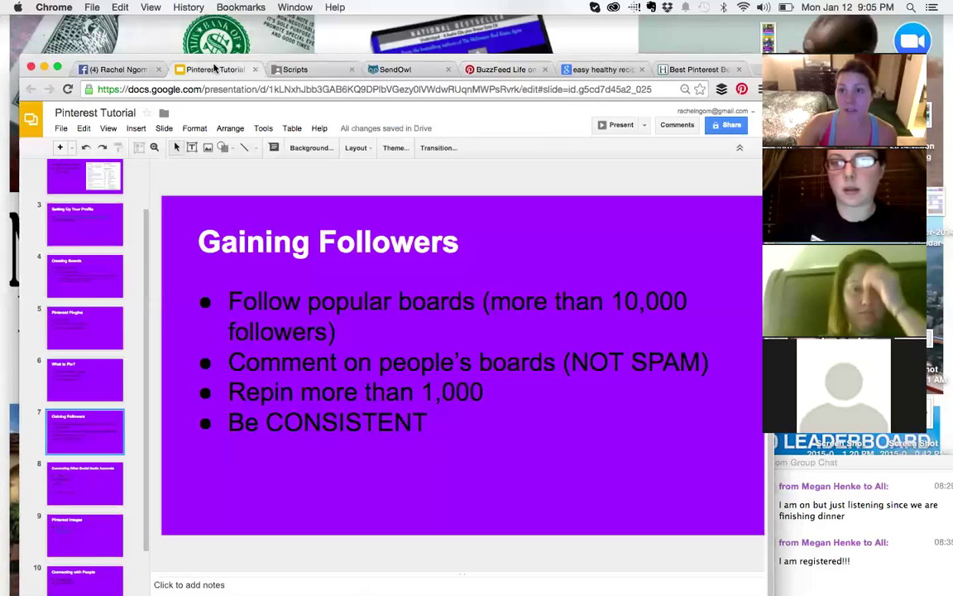
scroll(76, 423, "down", 3)
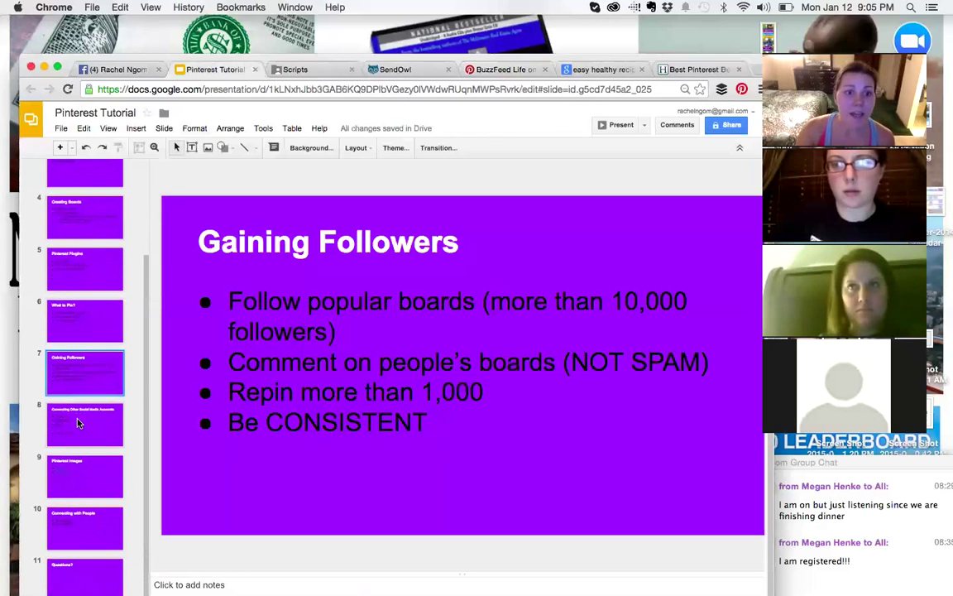
- View the Connecting Other Social Media Accounts slide and the Pinterest Images slide of the presentation
scroll(78, 420, "down", 1)
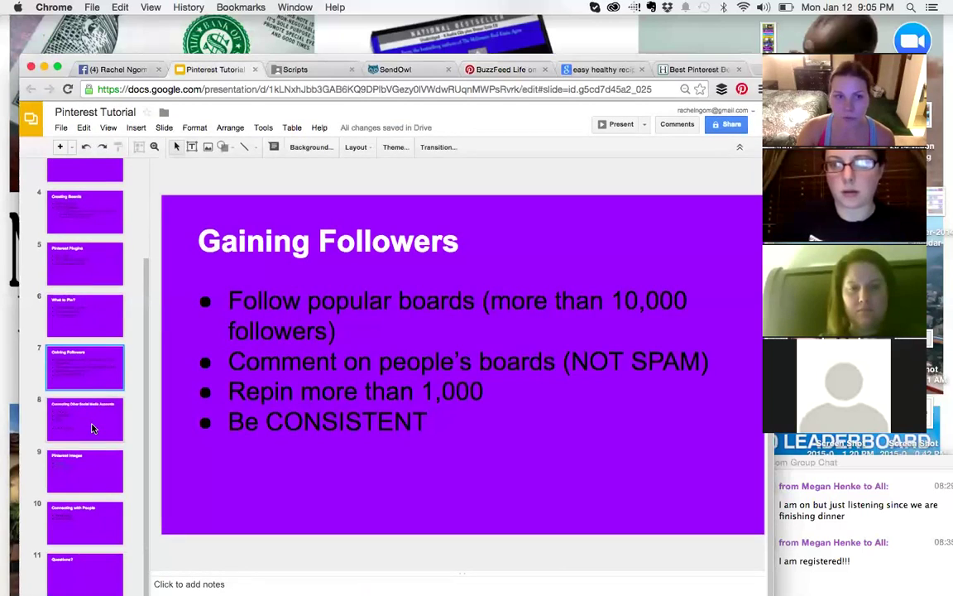
left_click(92, 427)
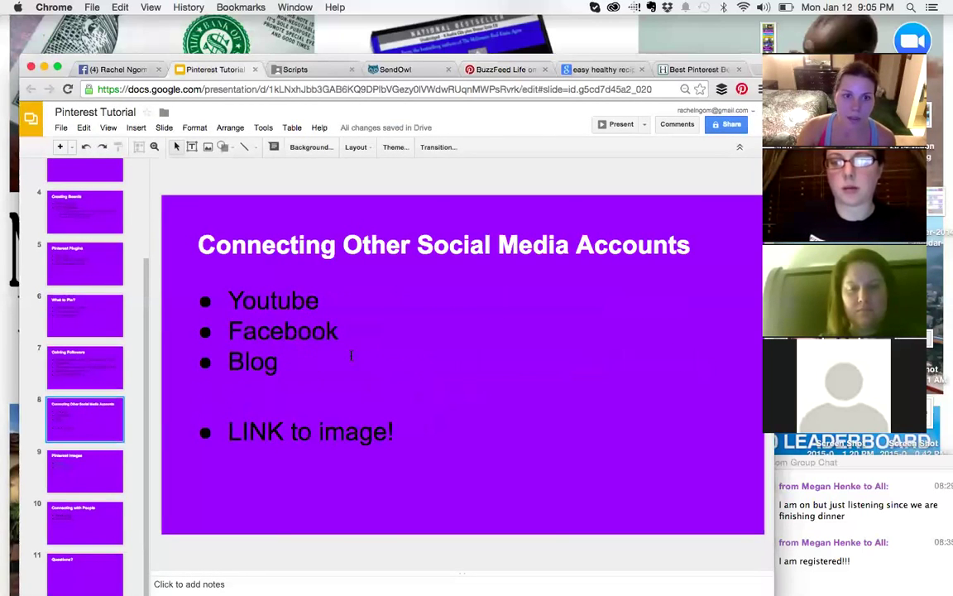
key("Down")
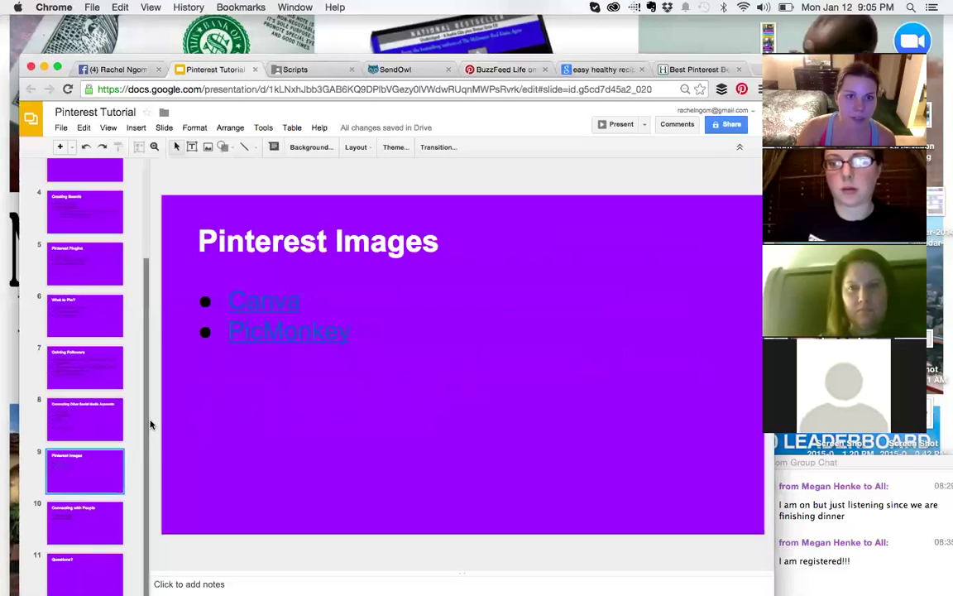
- Open picmonkey.com in place of the Huffington Post Best Pinterest Boards page
left_click(698, 73)
left_click(546, 89)
type("picmonkey.com")
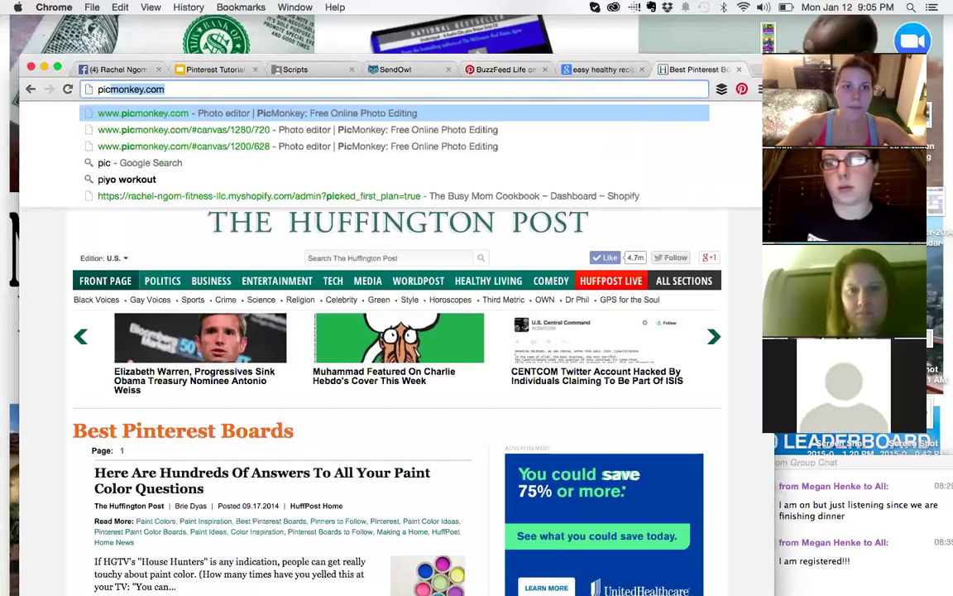
key("Return")
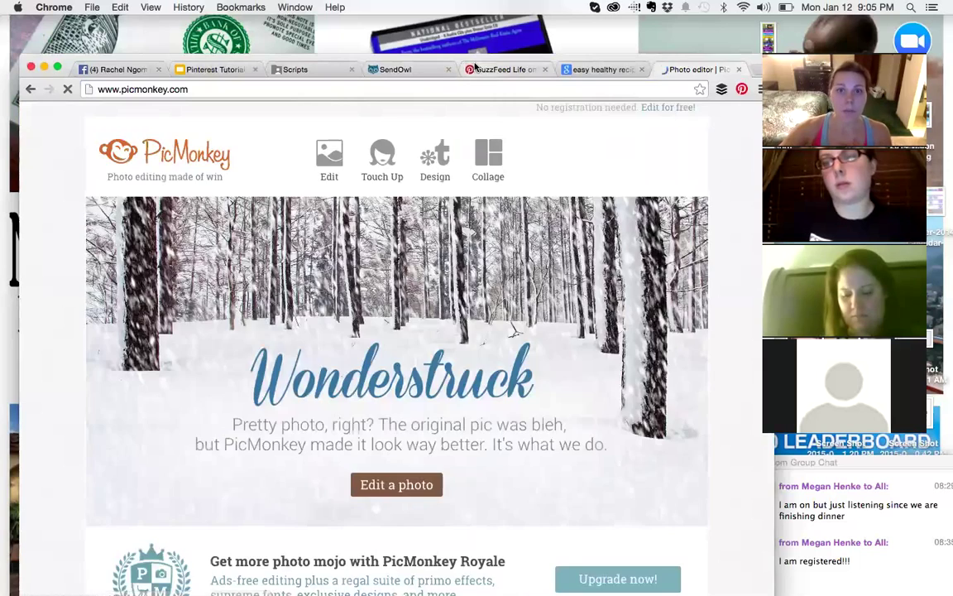
- Return to the Pinterest home feed and examine the design of the tall, text-overlaid pin images
left_click(501, 70)
left_click(86, 118)
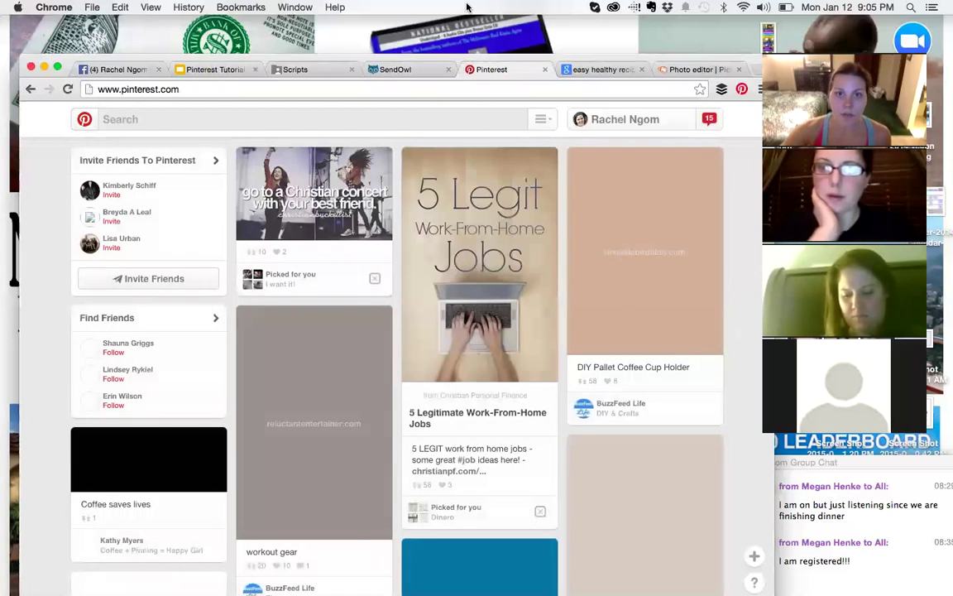
scroll(685, 404, "down", 2)
scroll(685, 402, "down", 7)
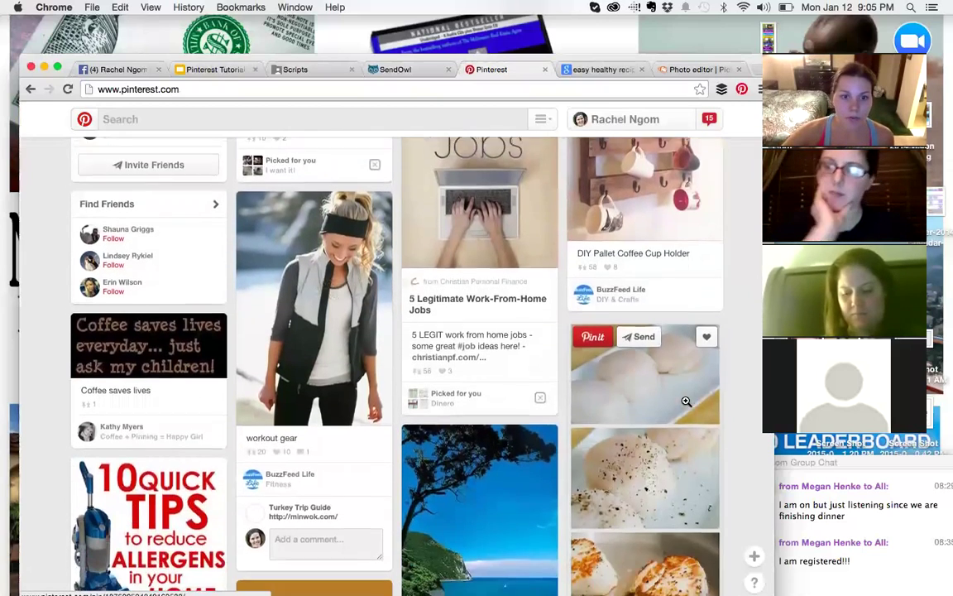
scroll(685, 400, "down", 2)
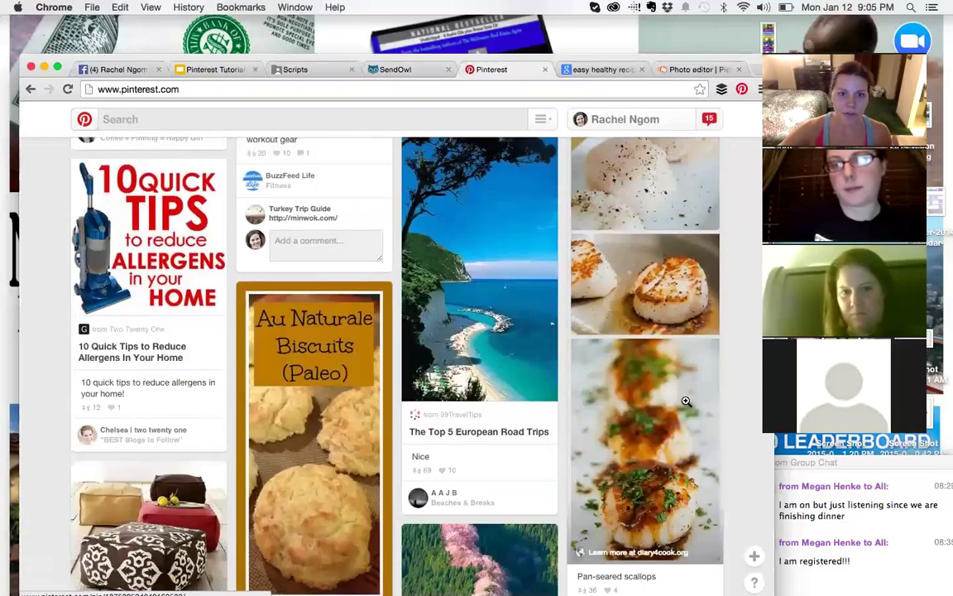
scroll(291, 447, "down", 1)
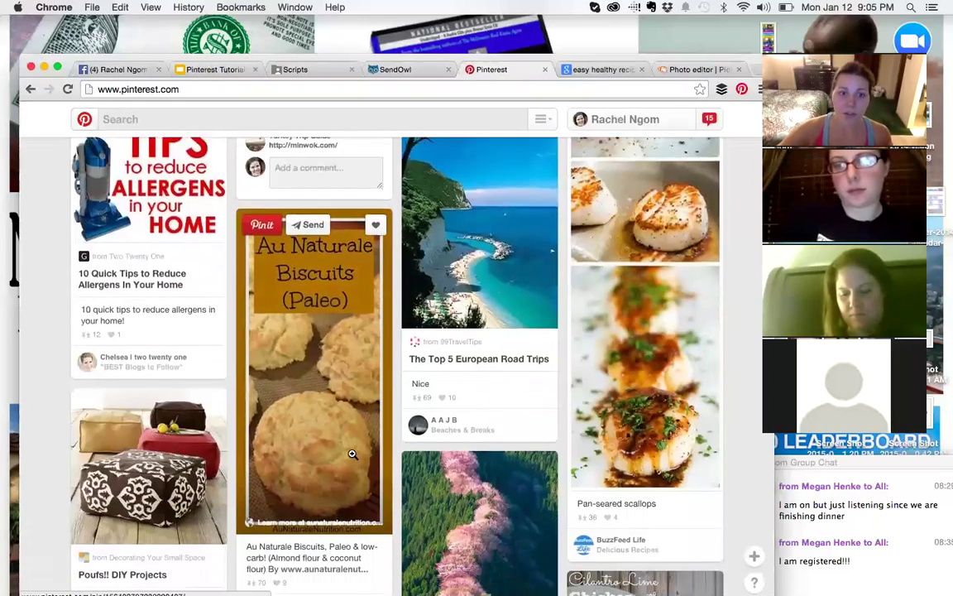
scroll(351, 453, "down", 7)
scroll(410, 405, "down", 3)
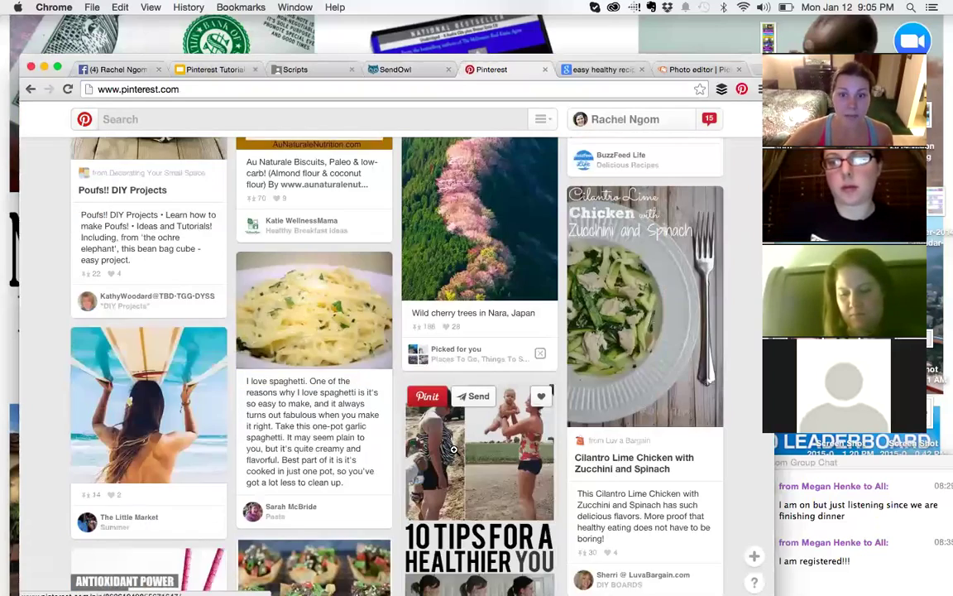
scroll(454, 449, "down", 3)
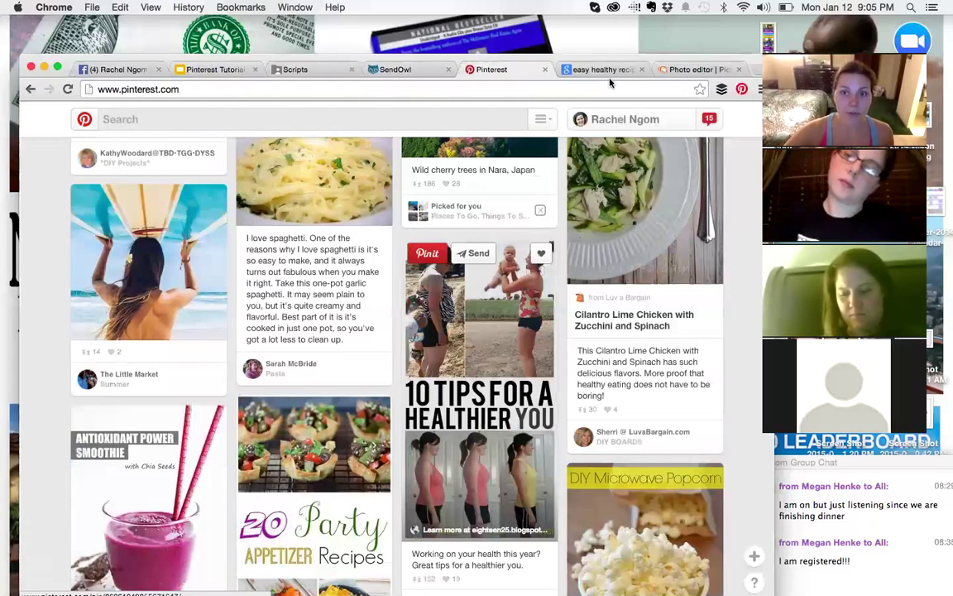
scroll(610, 83, "down", 3)
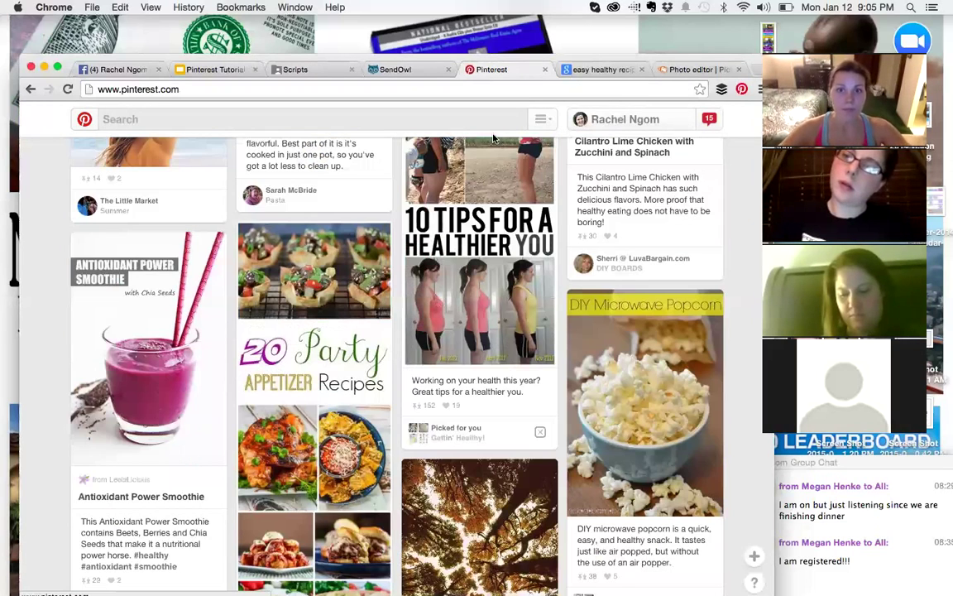
key("super+9")
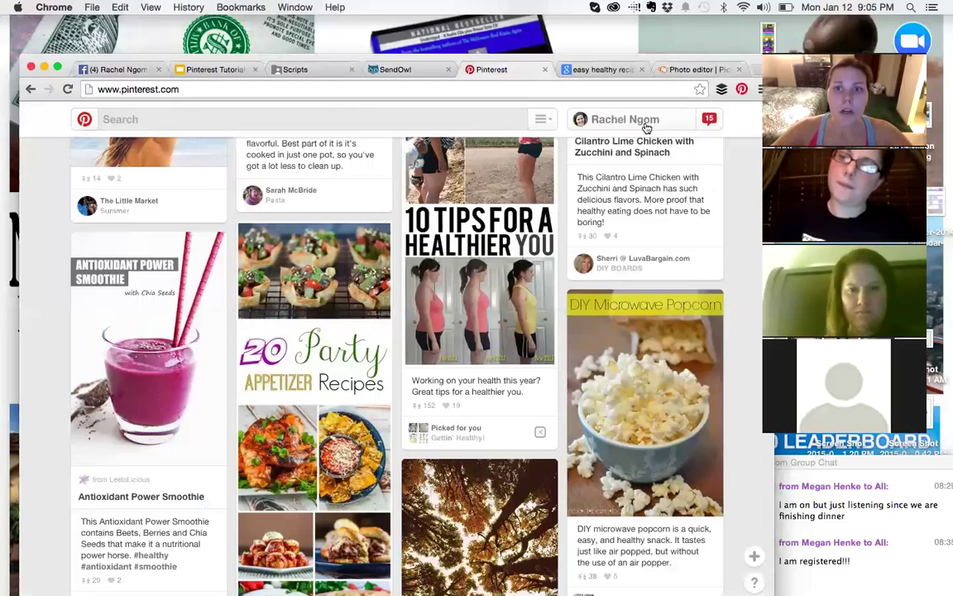
- Open the Busy Mom Workouts board from the own profile and look through its workout pins
left_click(631, 122)
left_click(644, 389)
scroll(642, 384, "down", 5)
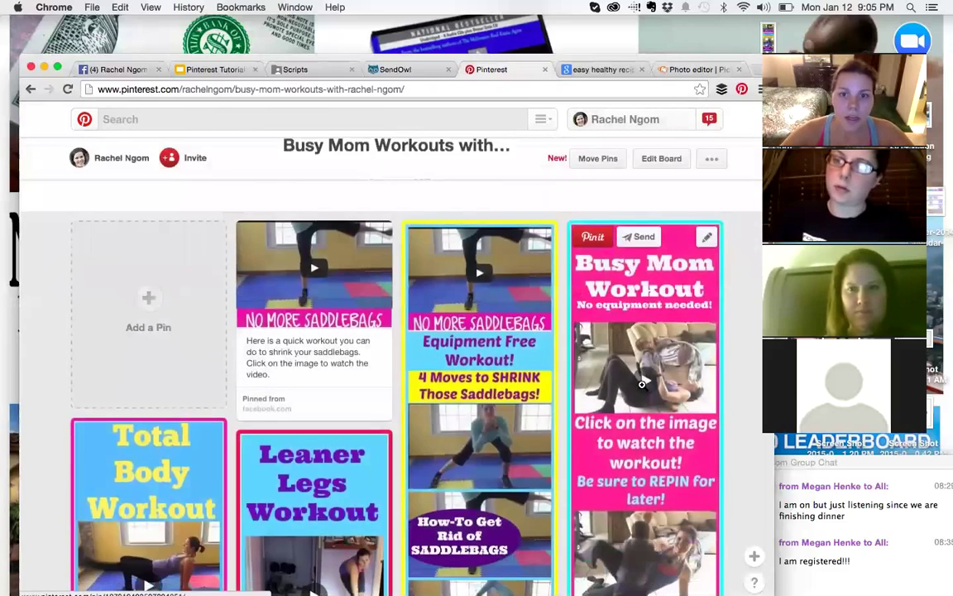
scroll(726, 294, "down", 3)
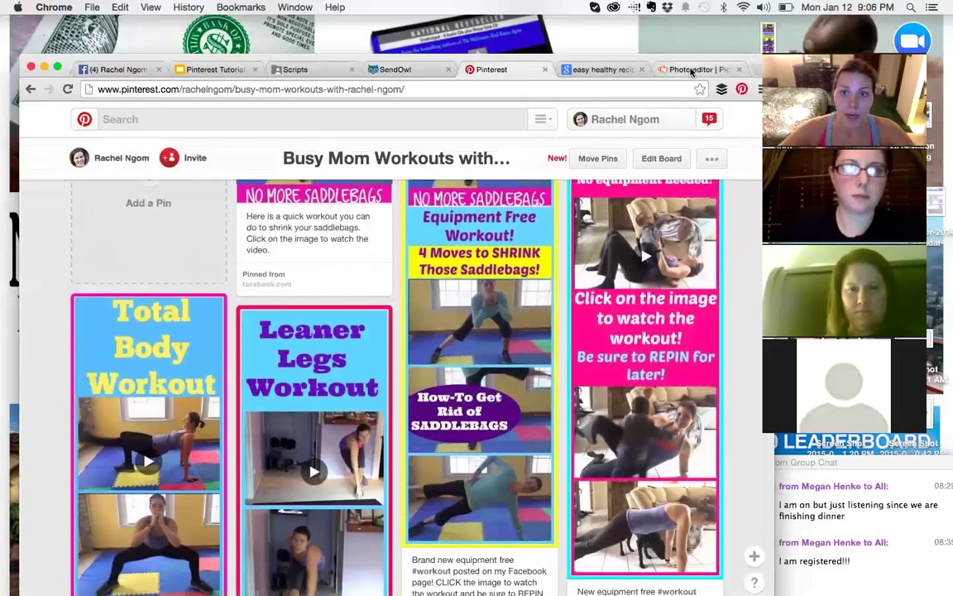
- Switch to Facebook, view the page's videos album and open the No More Saddlebags workout video
left_click(118, 73)
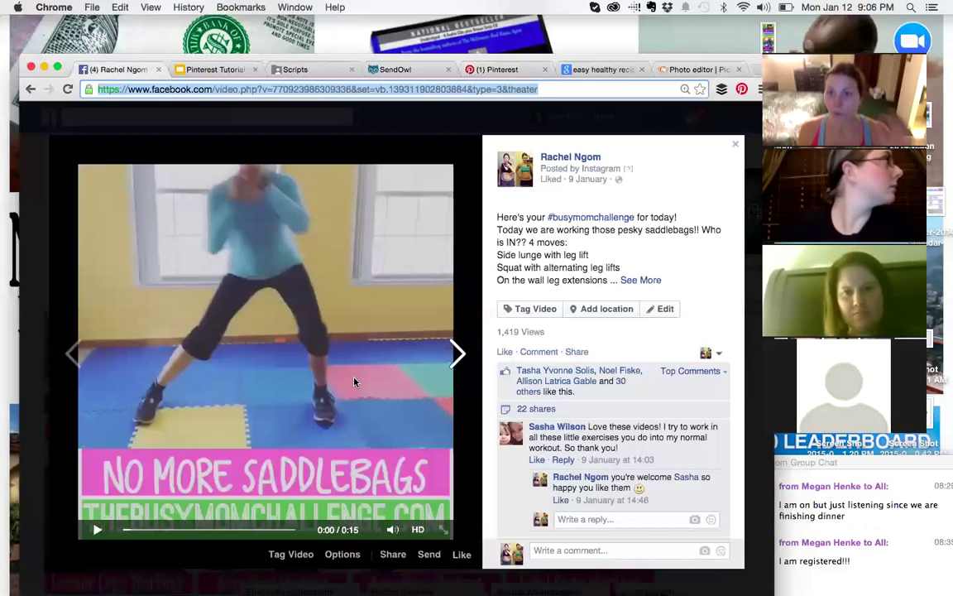
left_click(735, 144)
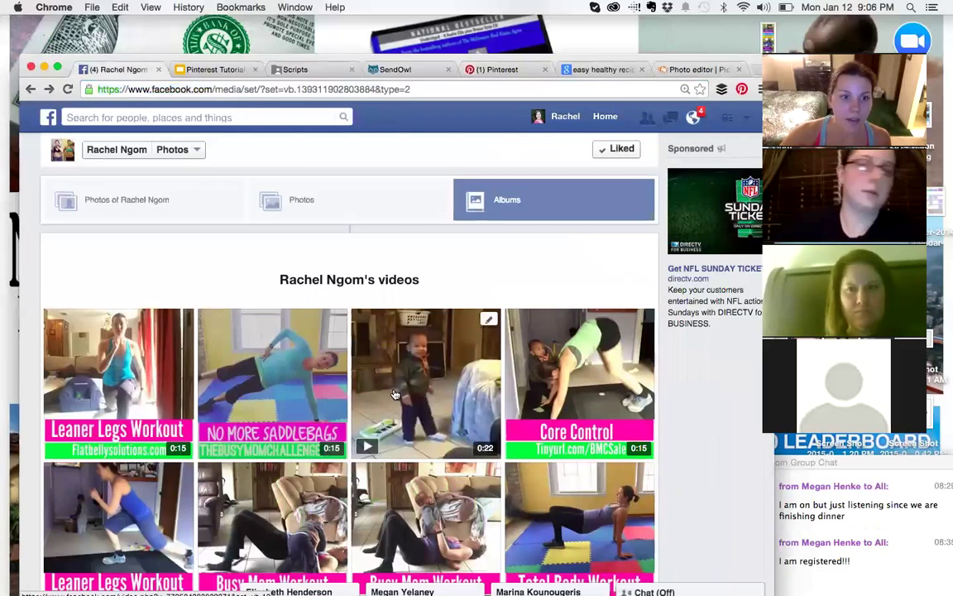
left_click(374, 391)
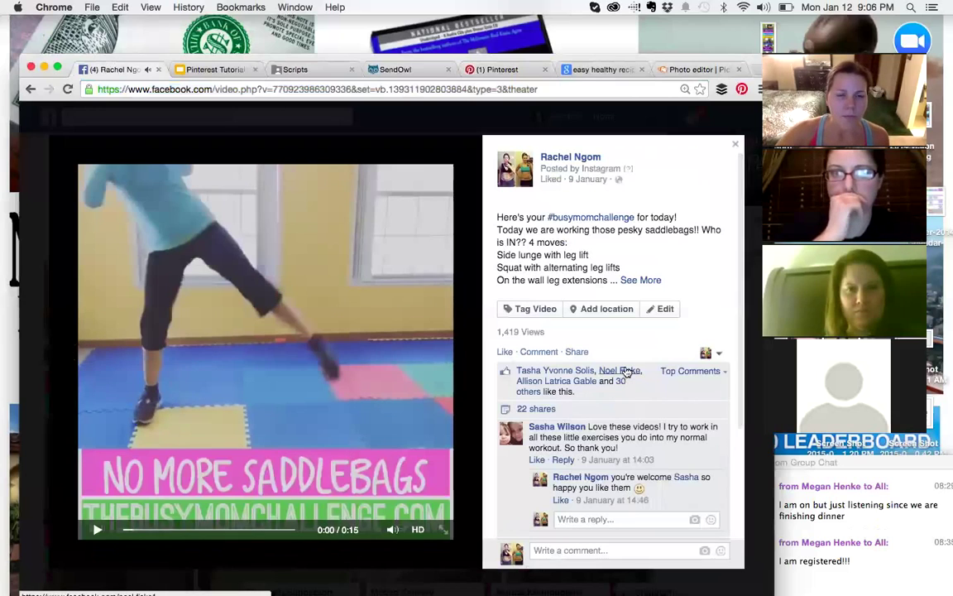
mouse_move(627, 372)
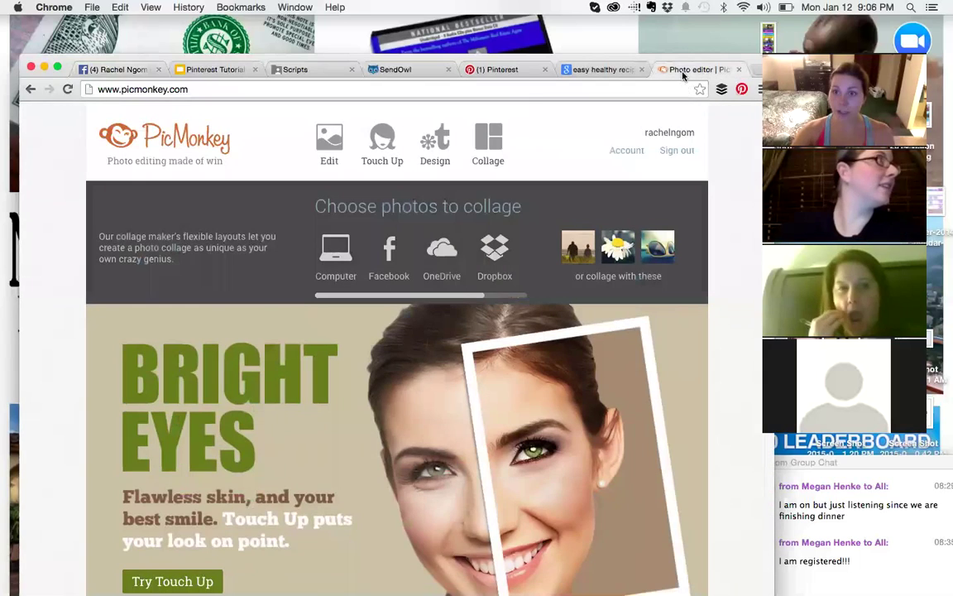
- Start a PicMonkey collage with the five Desktop screenshots from 11.59.59 AM through 12.01.20 PM
left_click(694, 69)
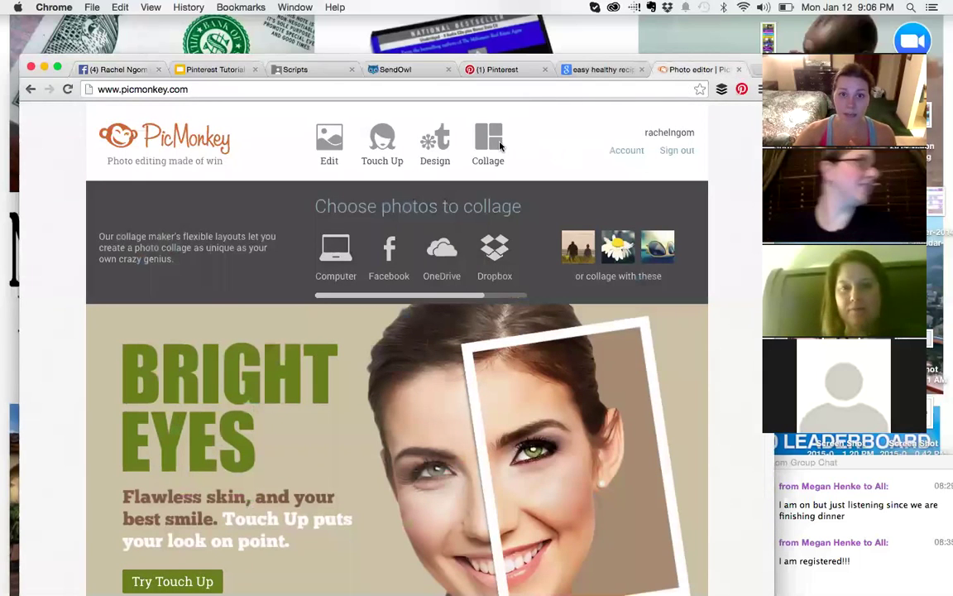
left_click(337, 258)
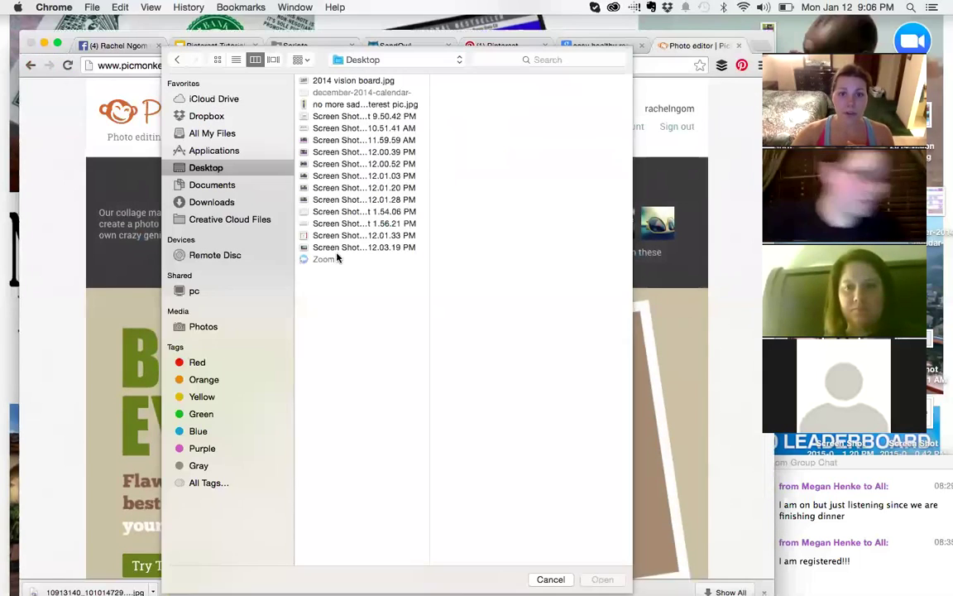
left_click(338, 141)
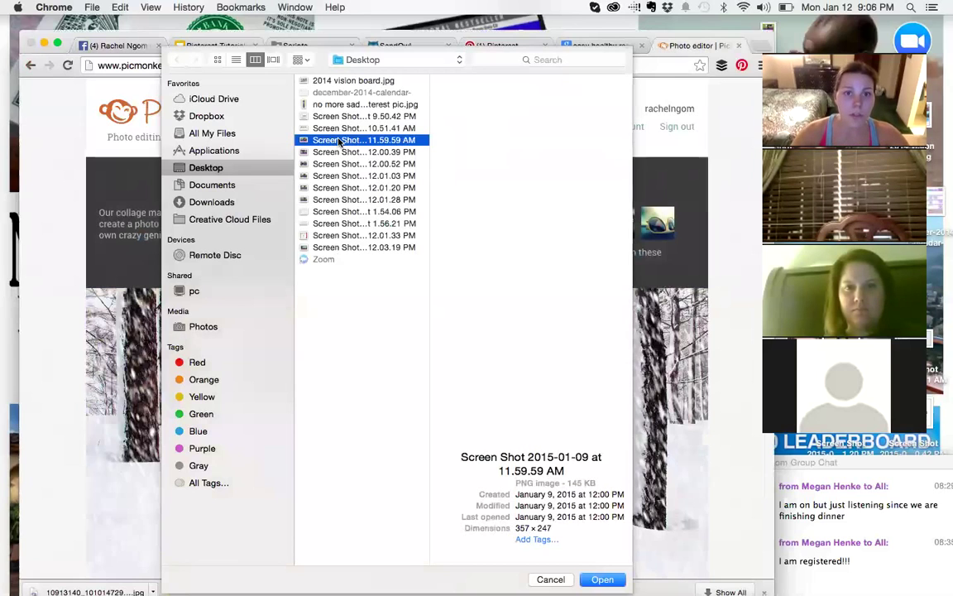
left_click(339, 188, "shift")
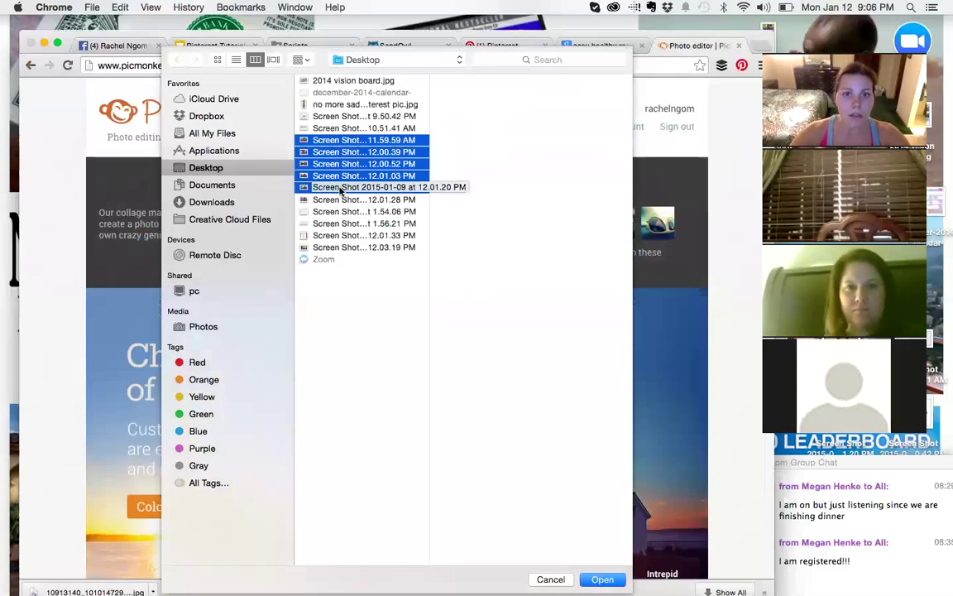
key("Return")
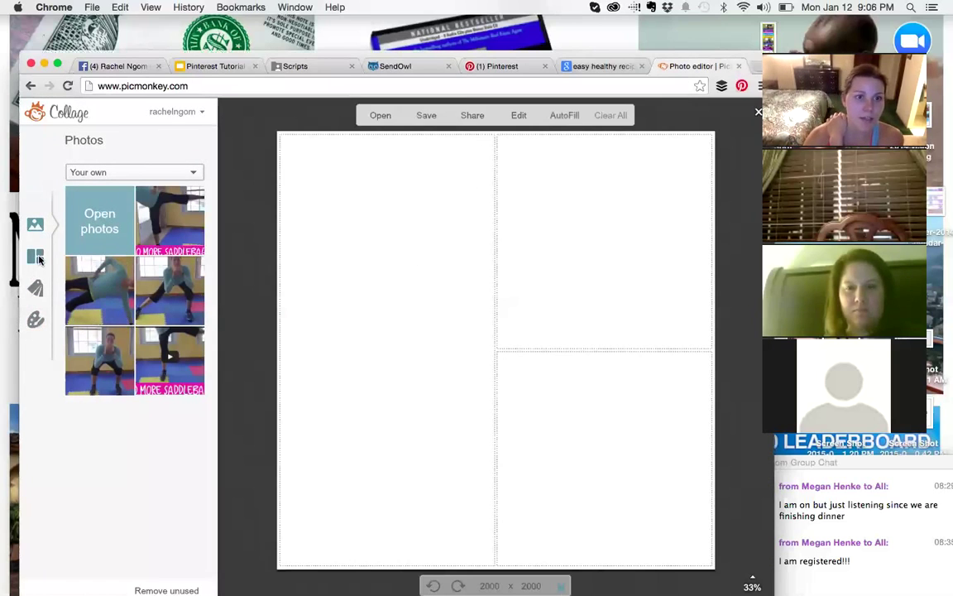
- Apply the five-cell Ducks in a Row layout to the collage and rotate it to vertical
left_click(37, 257)
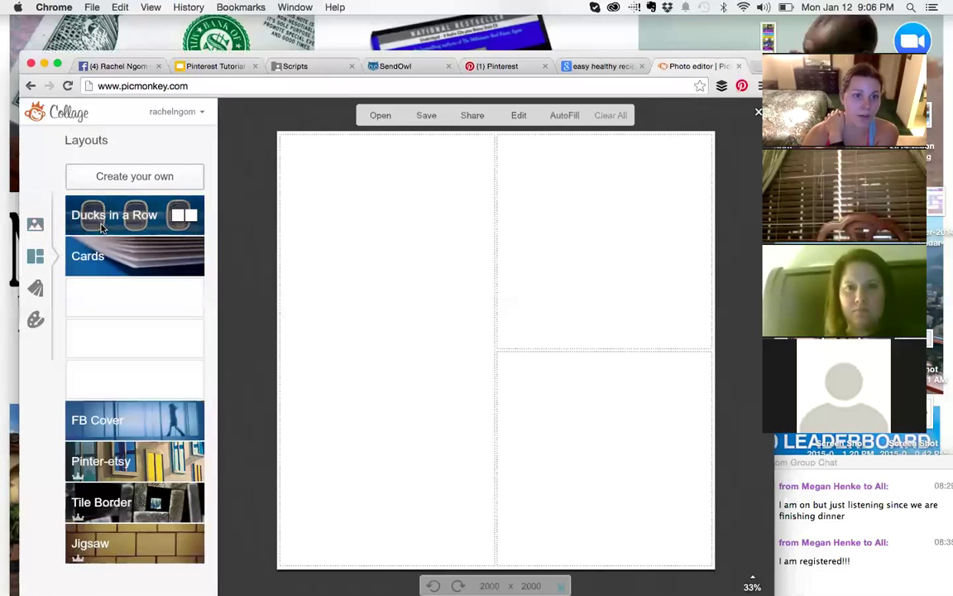
left_click(100, 225)
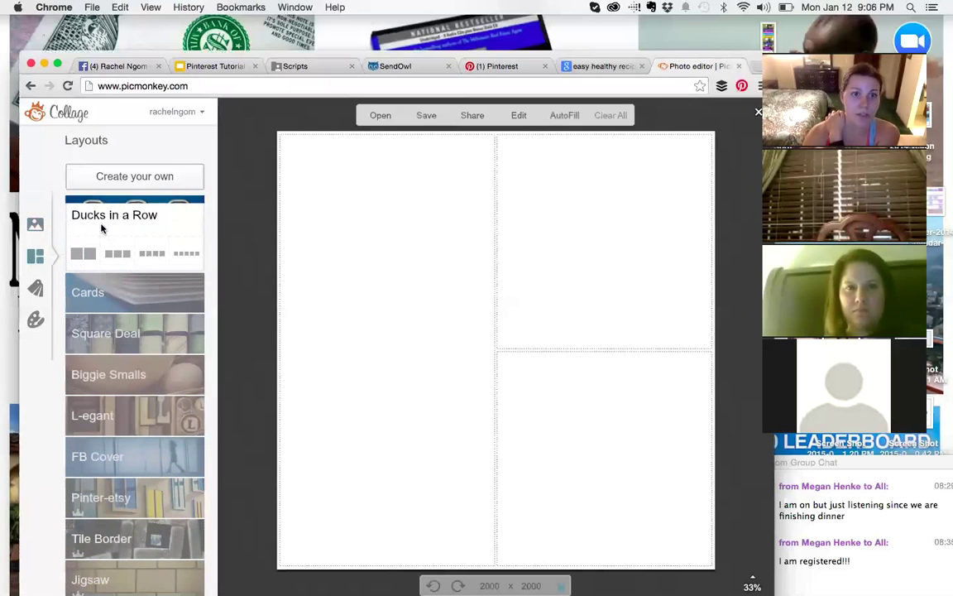
left_click(187, 254)
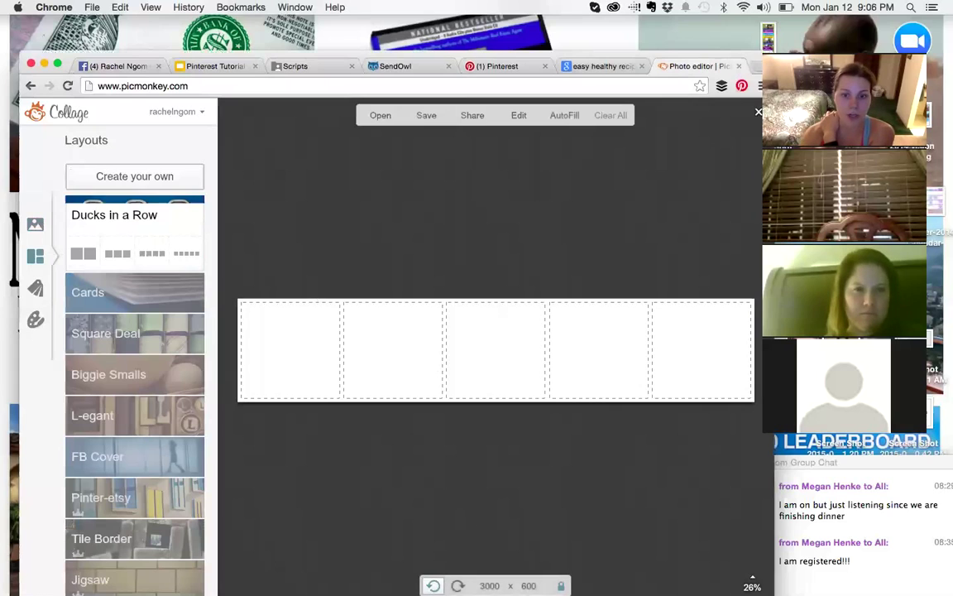
left_click(433, 586)
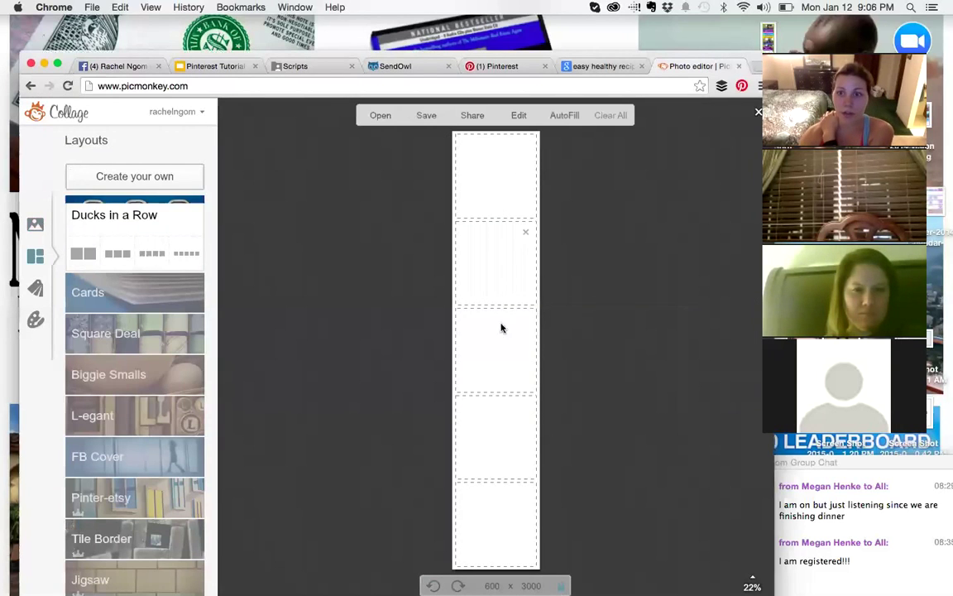
- Set the collage background to blue 1aaeff and widen the collage to about 863 pixels
left_click(36, 319)
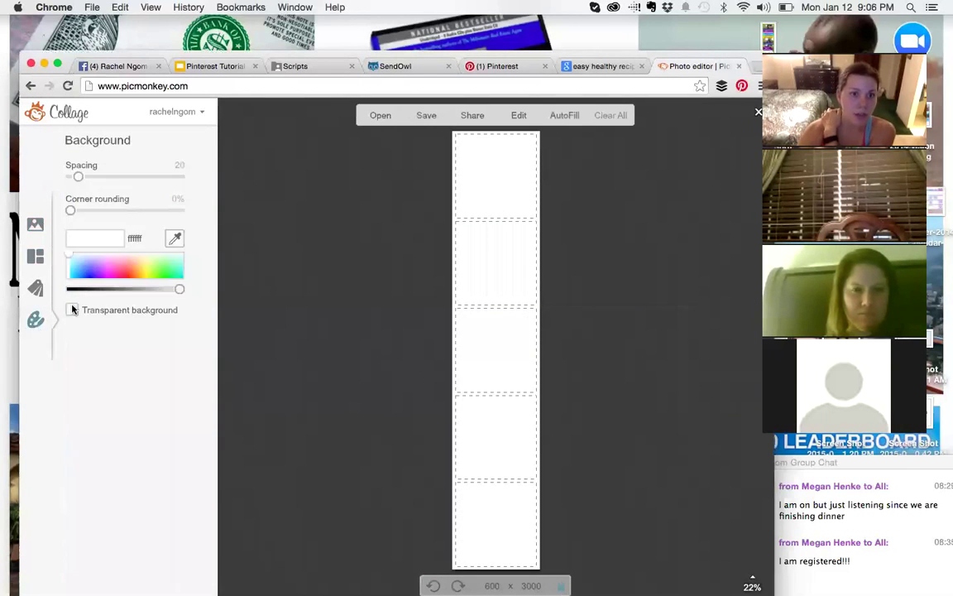
left_click(79, 271)
left_click_drag(80, 271, 77, 278)
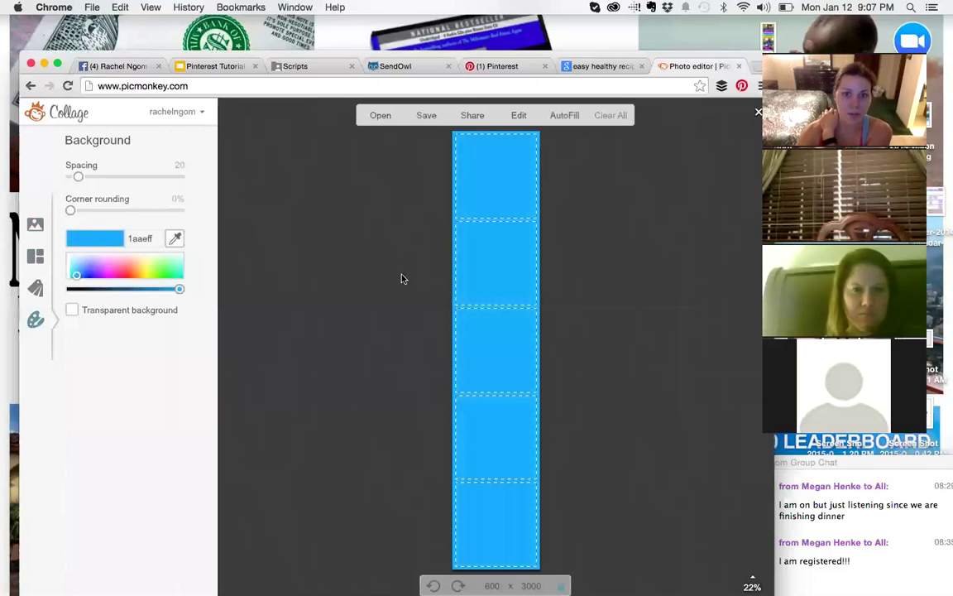
left_click_drag(447, 271, 428, 271)
- Place the video still in the first cell and the lunge, side plank and squat photos in cells three to five, leaving the second empty
left_click(36, 220)
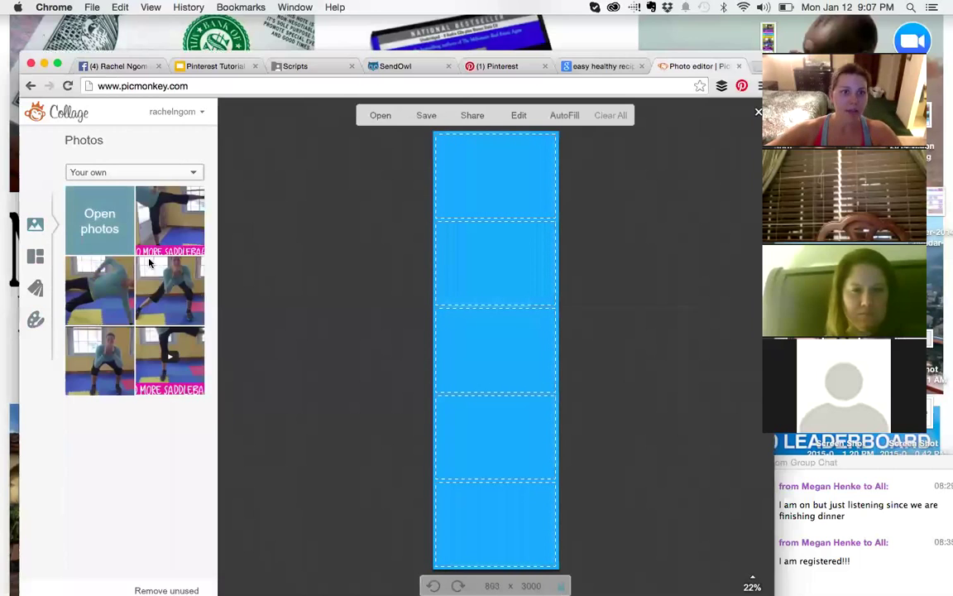
left_click_drag(174, 351, 502, 202)
left_click_drag(170, 219, 492, 352)
left_click_drag(106, 304, 468, 477)
left_click_drag(99, 360, 461, 547)
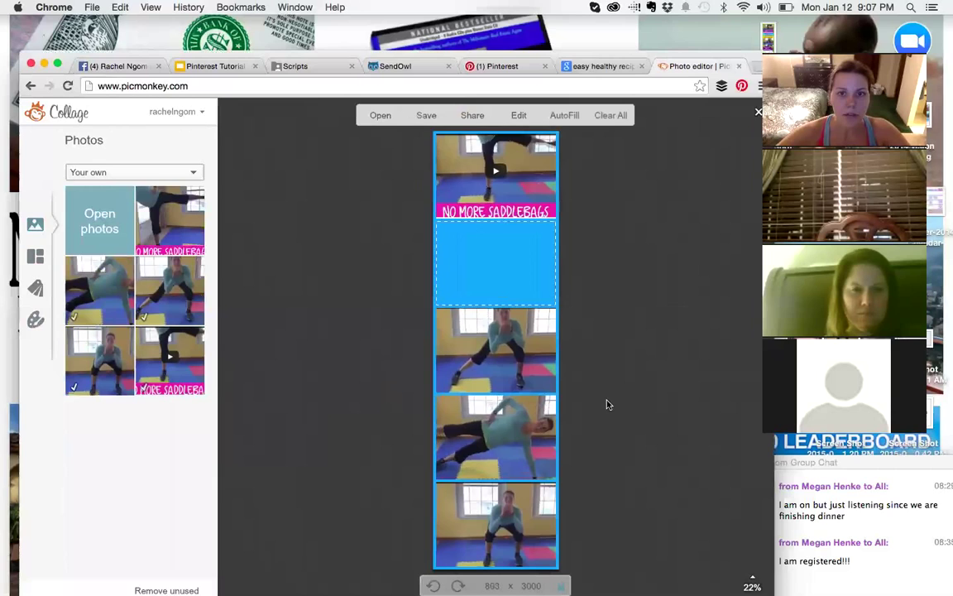
- Send the finished collage to the Editor for adding text
left_click(518, 115)
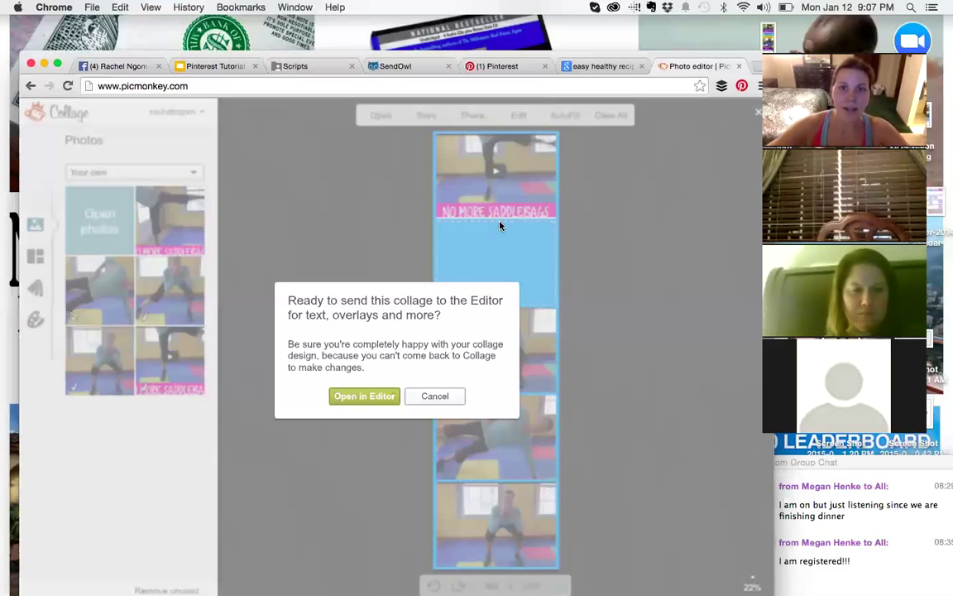
left_click(362, 397)
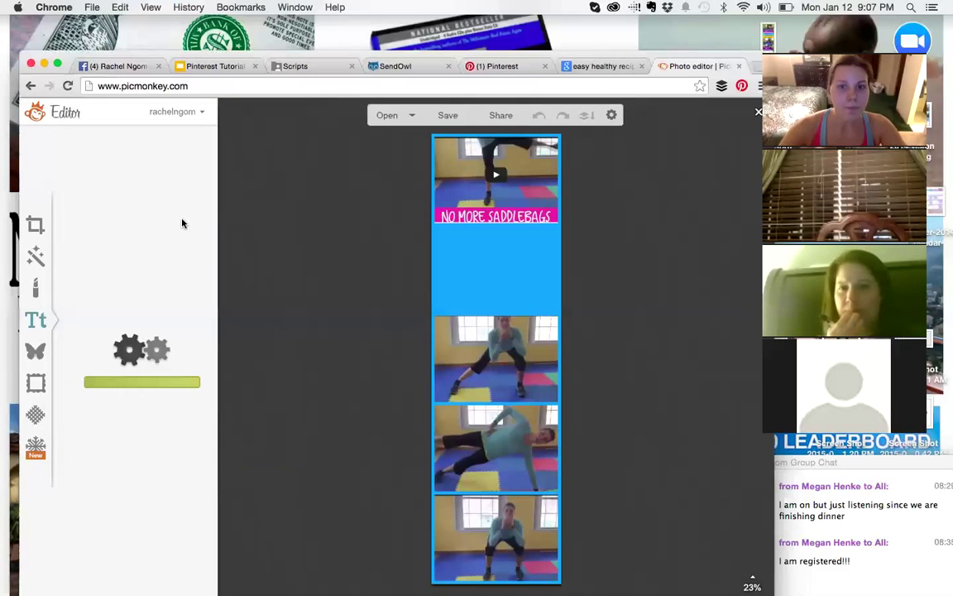
left_click(127, 183)
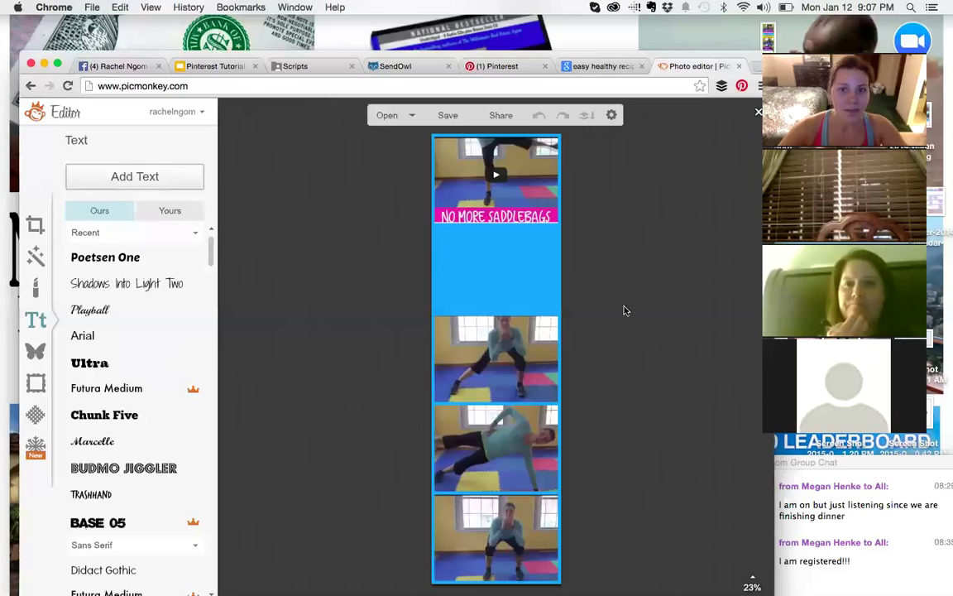
- Add the text "Free workout on my Facebook page click the image to watch!" to the collage
left_click(509, 354)
type("Free workout o")
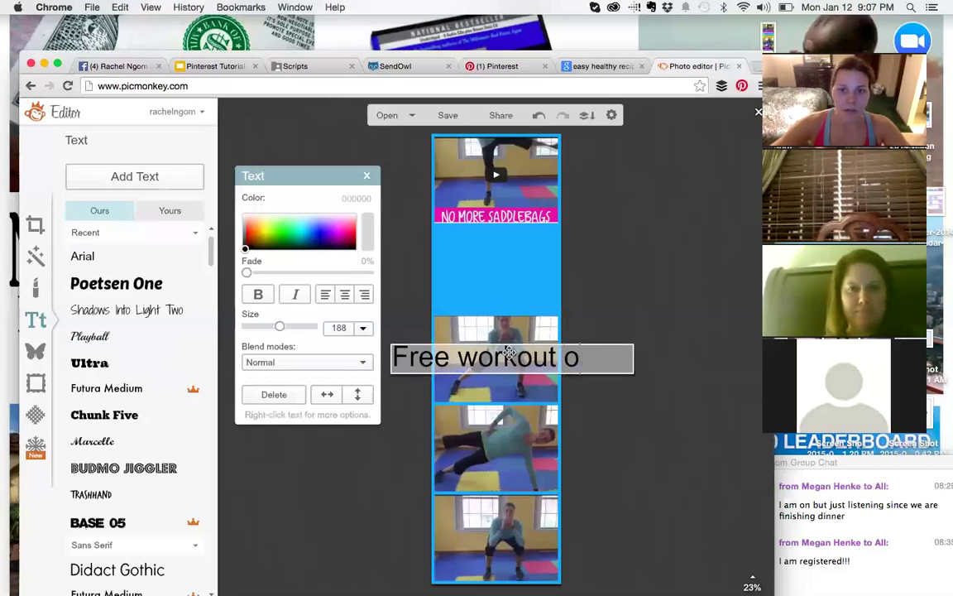
type("n my Facebook pa")
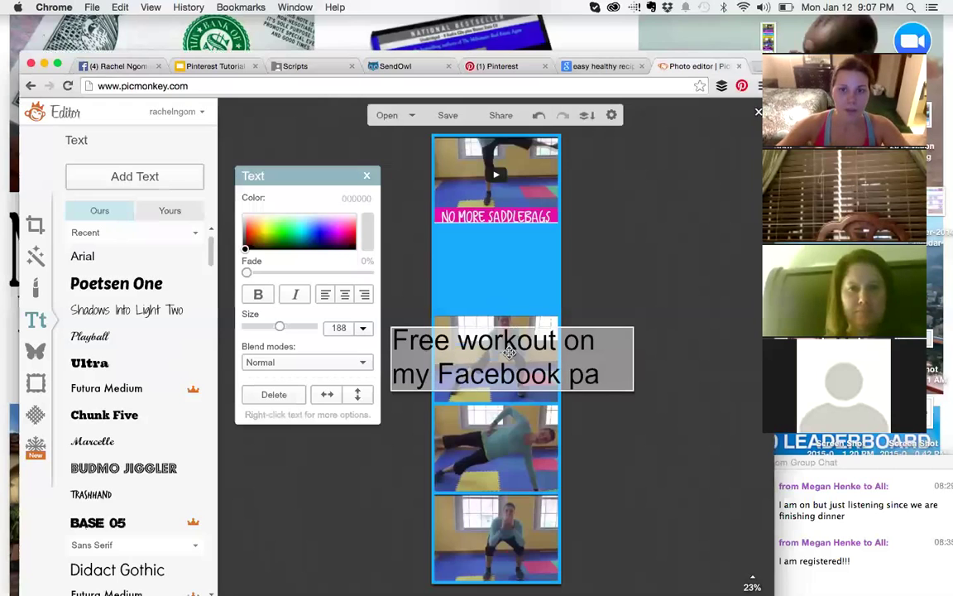
type("ge clid")
type(" the ")
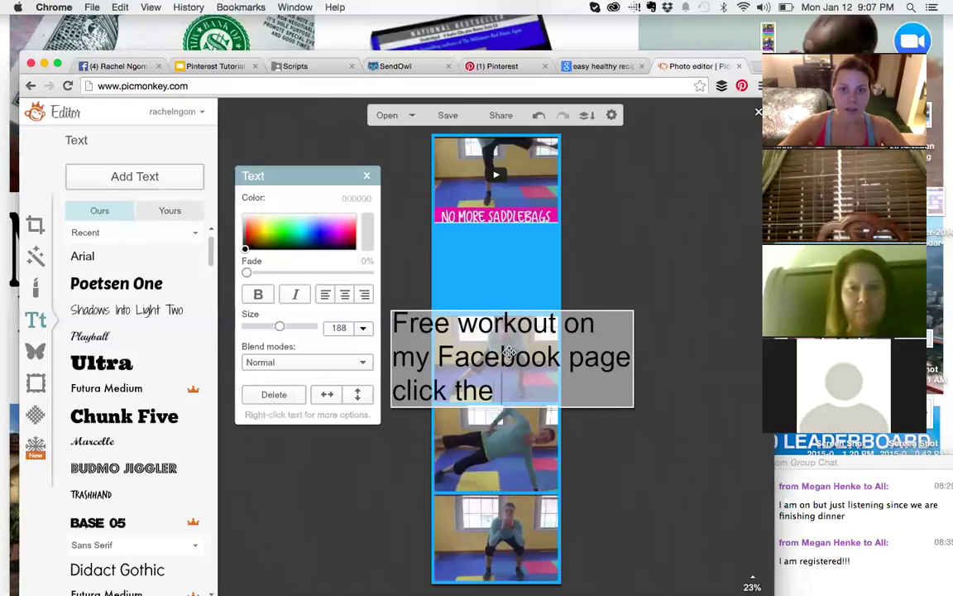
type("image to watch!")
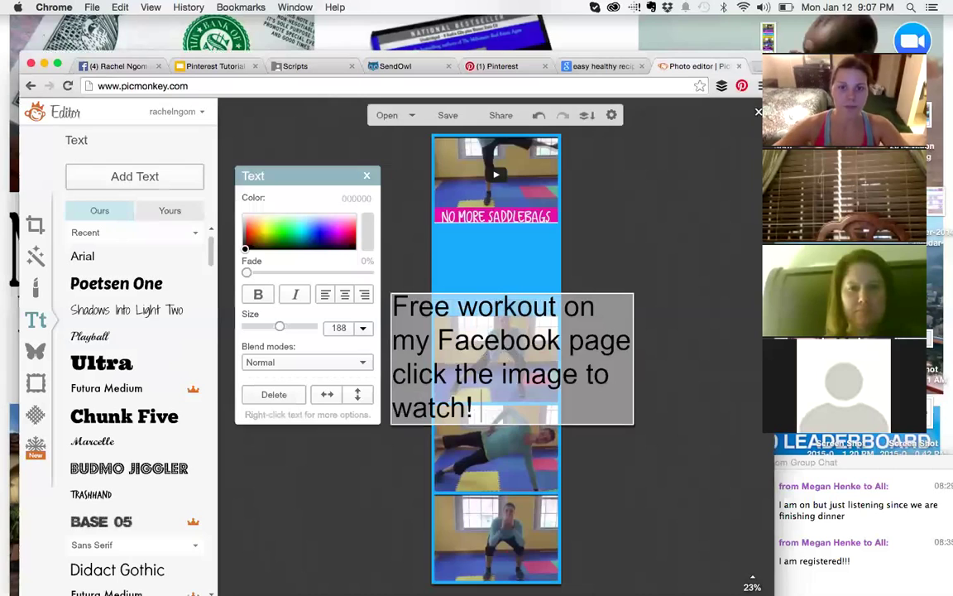
- Make the whole collage text bold and colour it purple 8b0098
left_click_drag(494, 402, 364, 277)
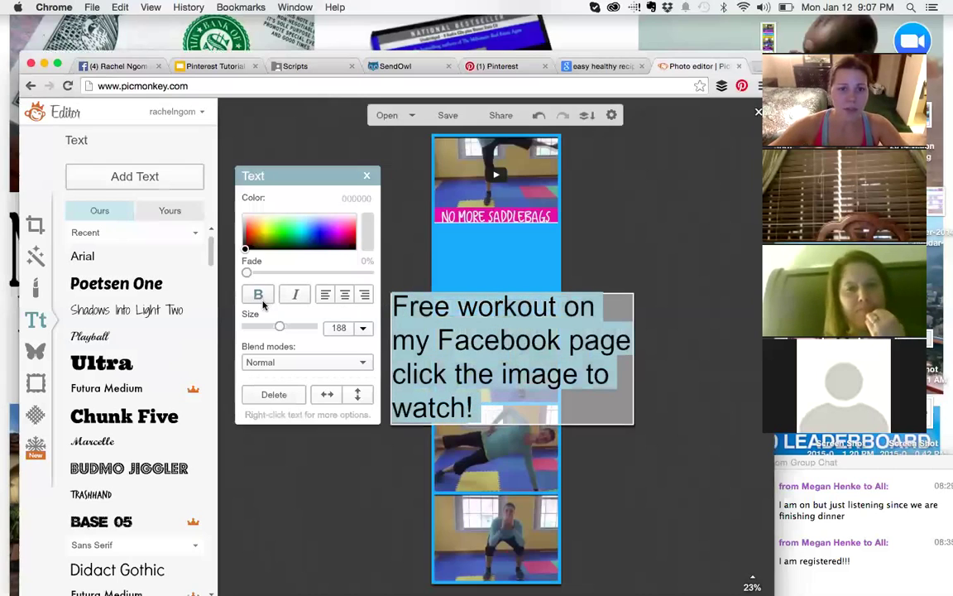
left_click(258, 295)
left_click(336, 240)
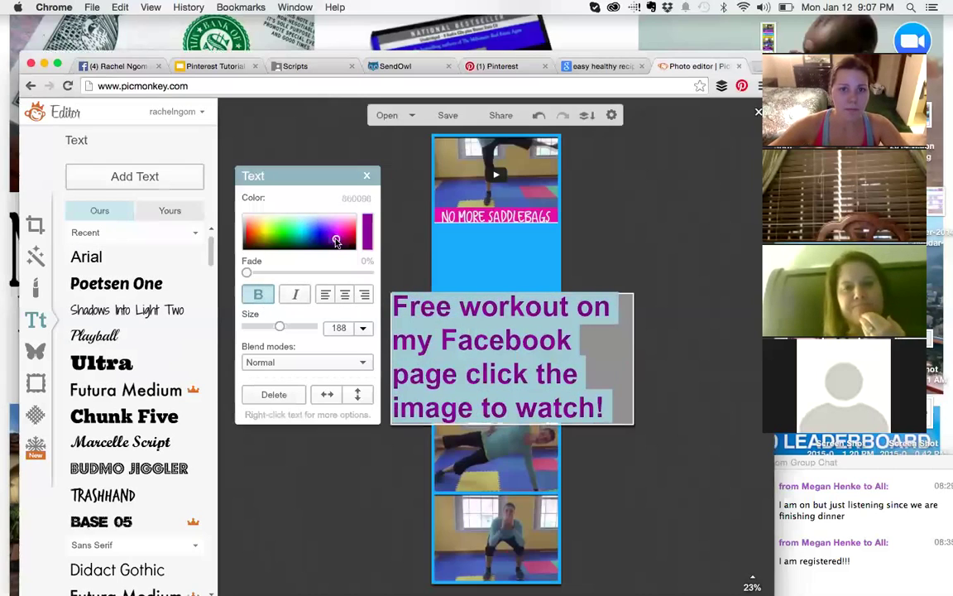
left_click(659, 358)
- Fit the text into the empty blue cell at the collage's width, with size 105 and centred alignment
left_click_drag(526, 343, 532, 233)
left_click_drag(639, 248, 560, 246)
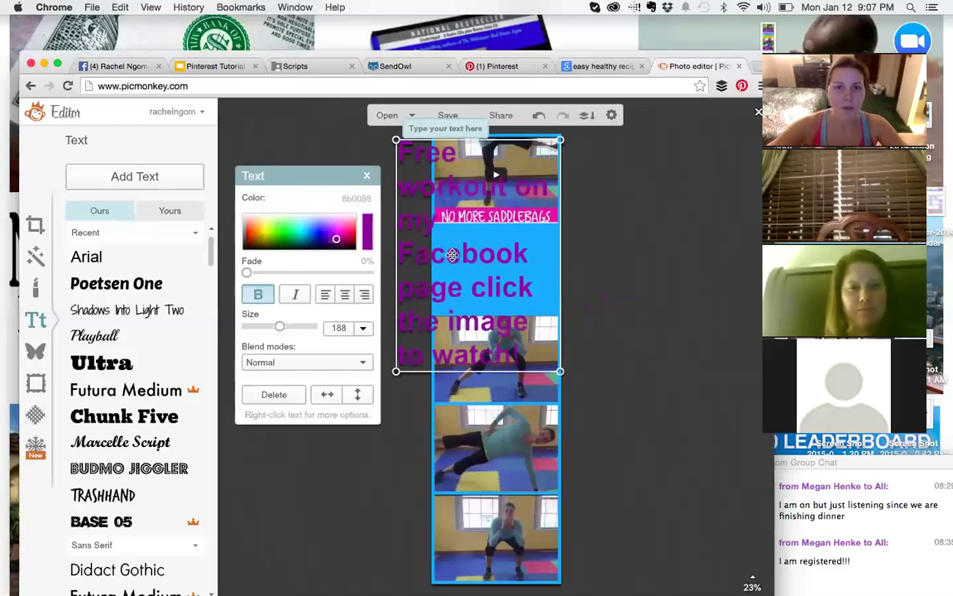
left_click_drag(397, 259, 437, 261)
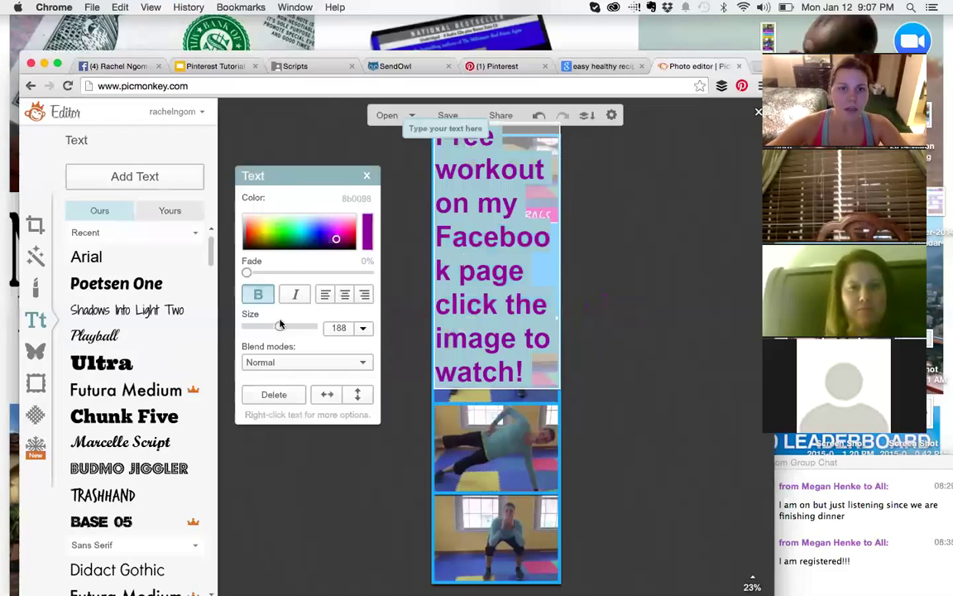
left_click_drag(277, 325, 265, 327)
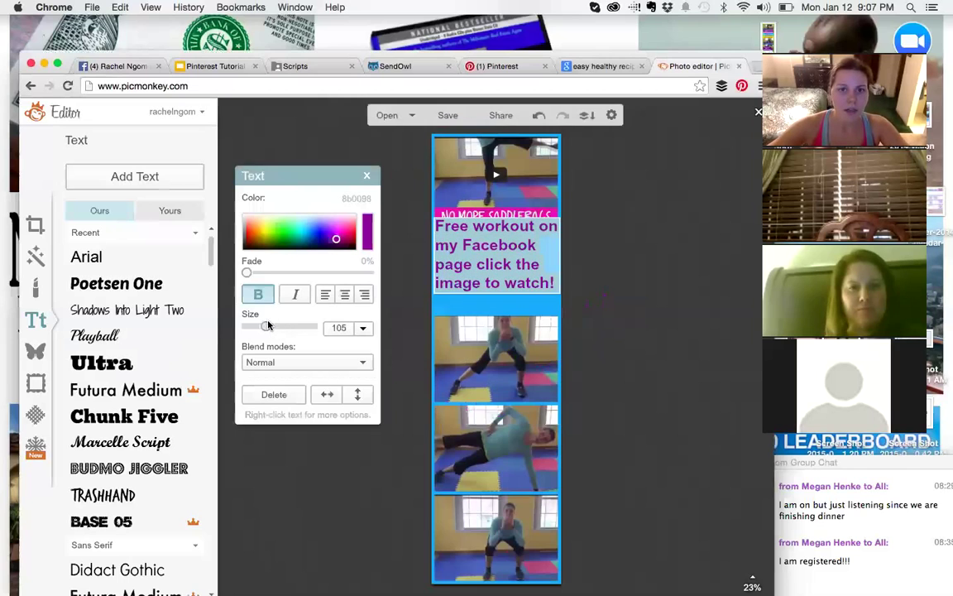
left_click(342, 301)
left_click_drag(513, 278, 516, 290)
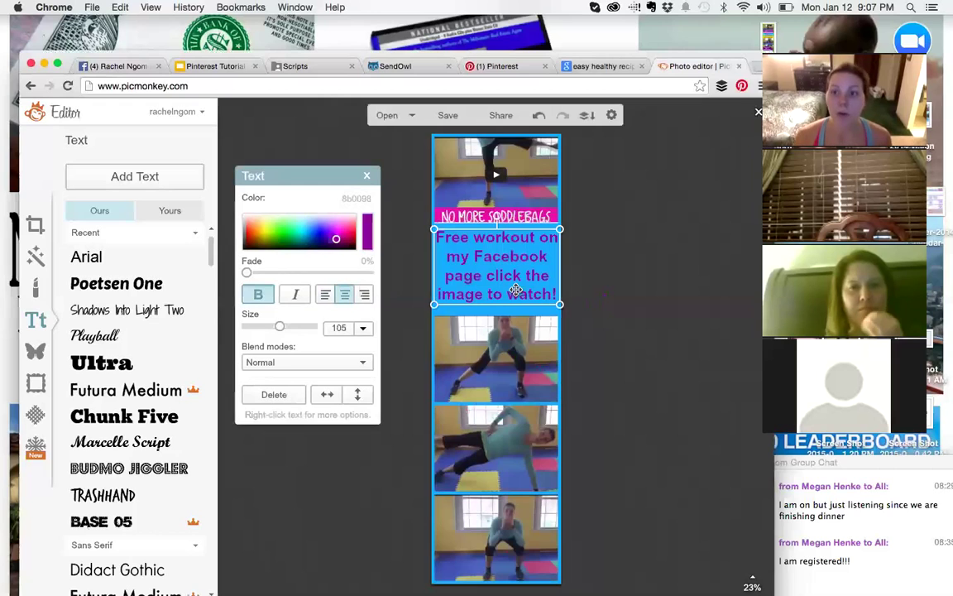
left_click(603, 305)
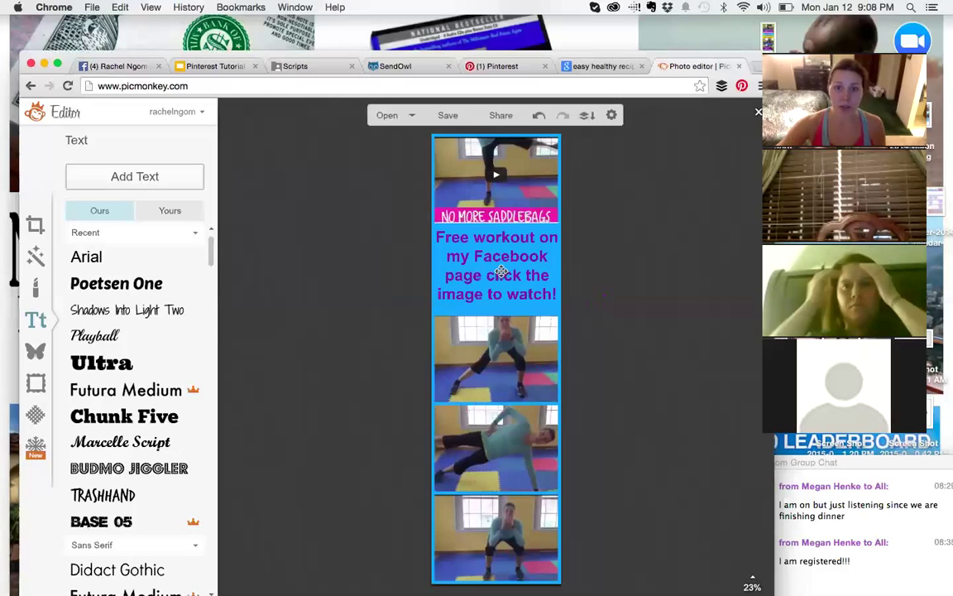
- Go to canva.com from the photo editor, leaving the collage unsaved
left_click(444, 87)
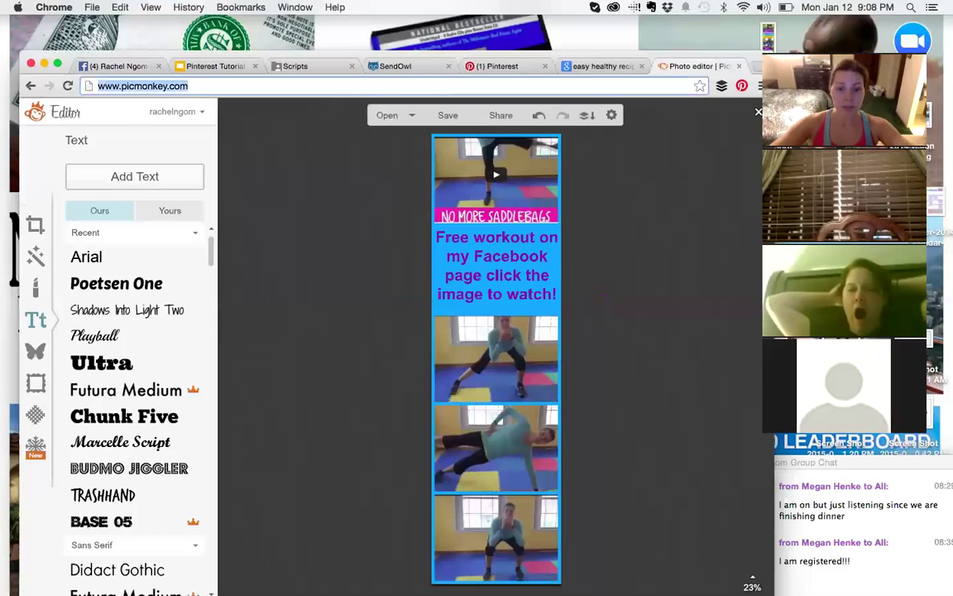
type("canva.com")
key("Return")
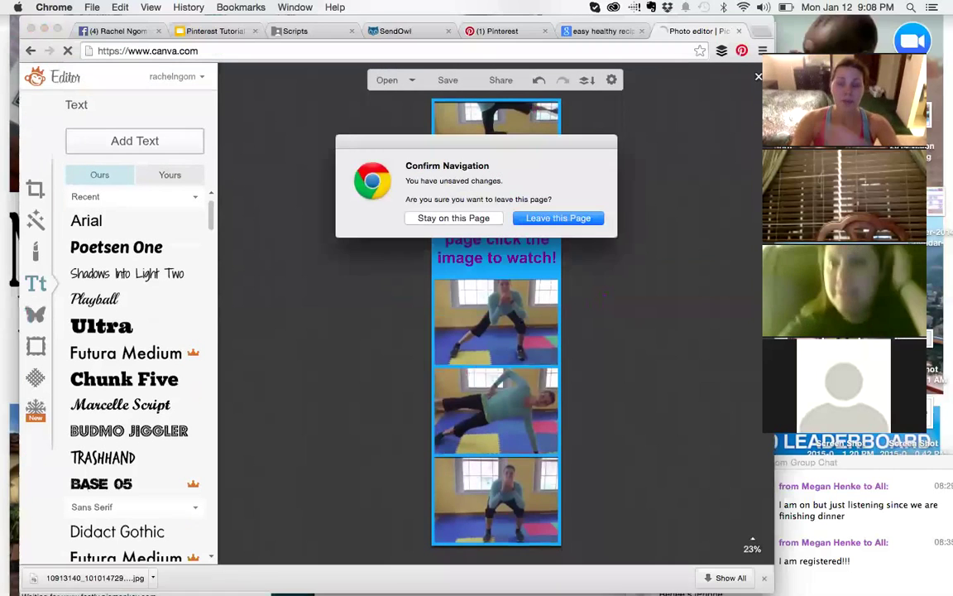
left_click(559, 217)
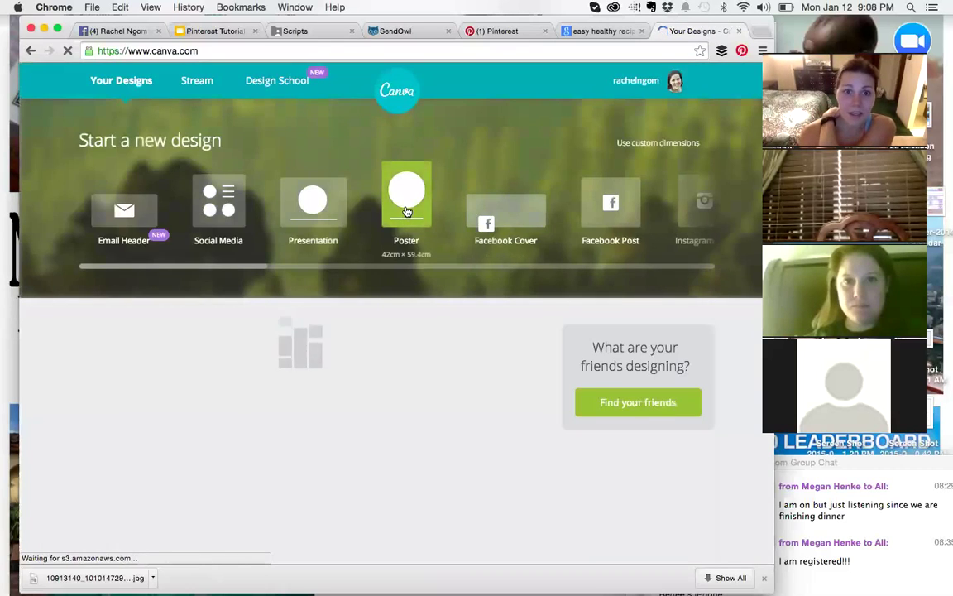
- Start a new Pinterest design in Canva and close the designs overview and the healthy recipe search pages
scroll(537, 211, "right", 3)
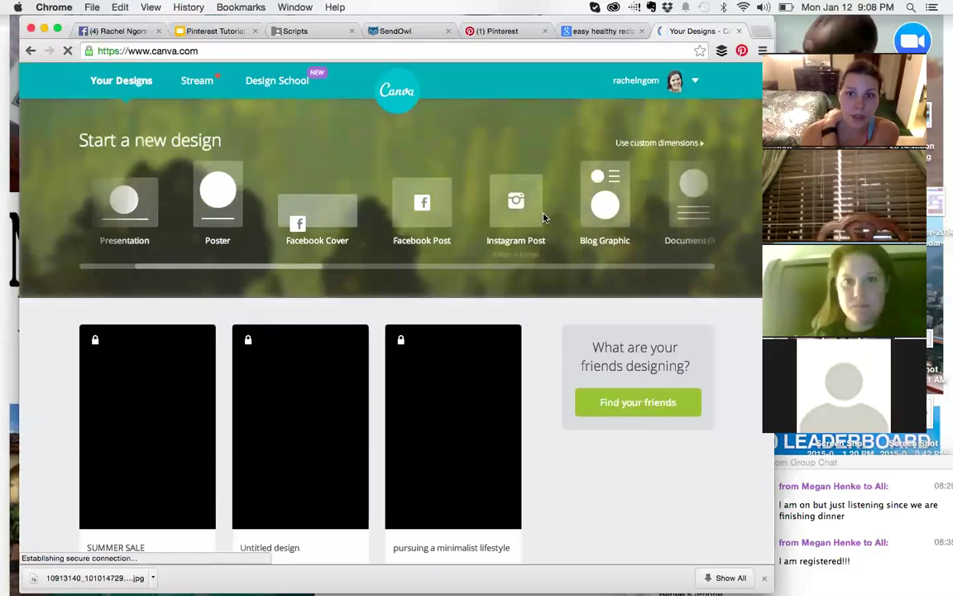
scroll(543, 217, "right", 5)
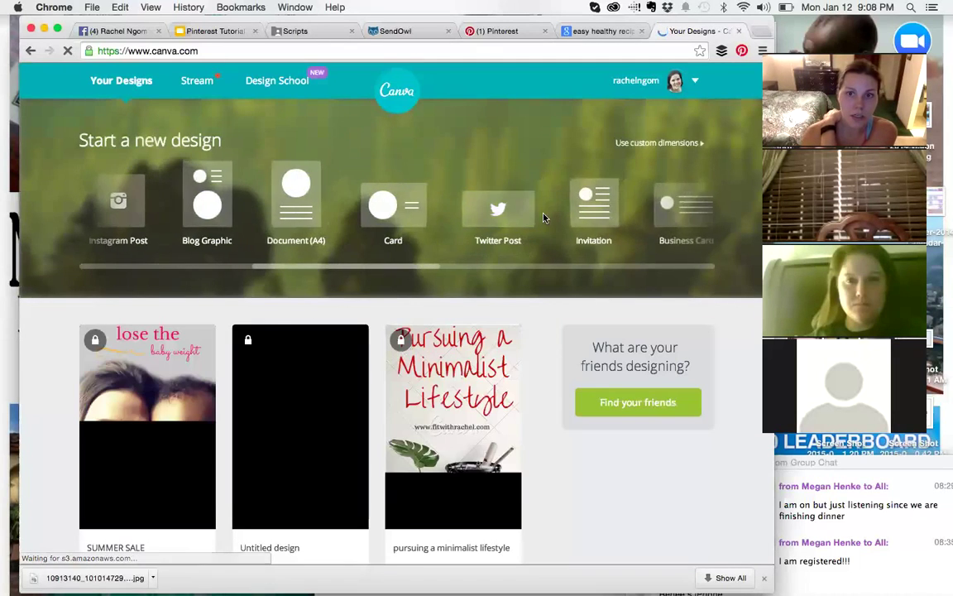
scroll(543, 218, "right", 6)
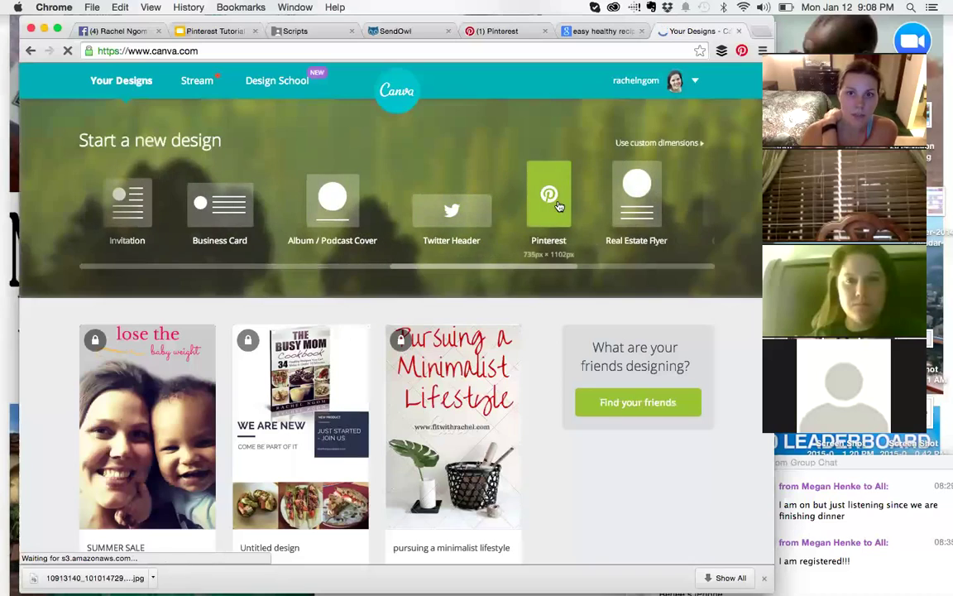
left_click(558, 206)
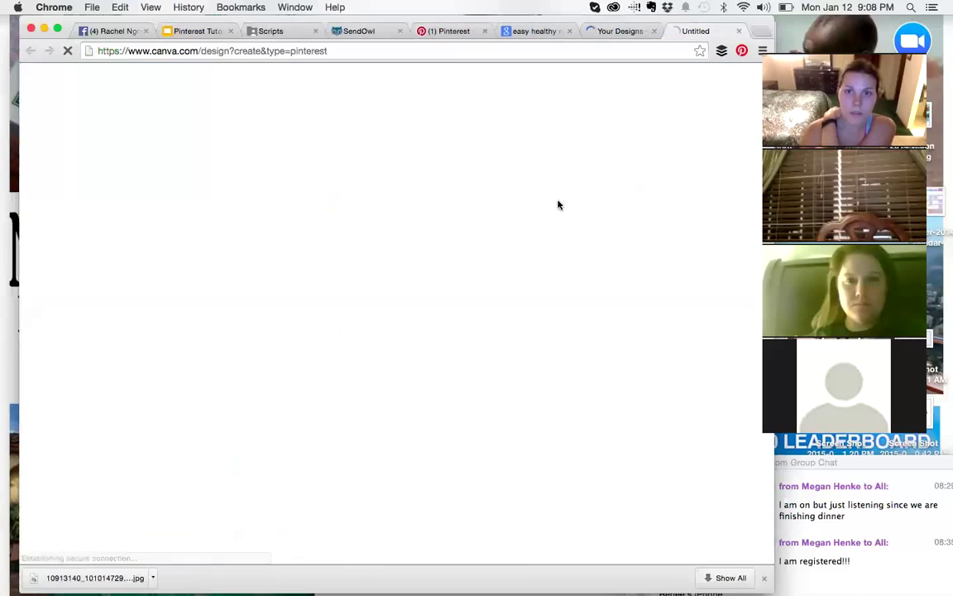
left_click(654, 31)
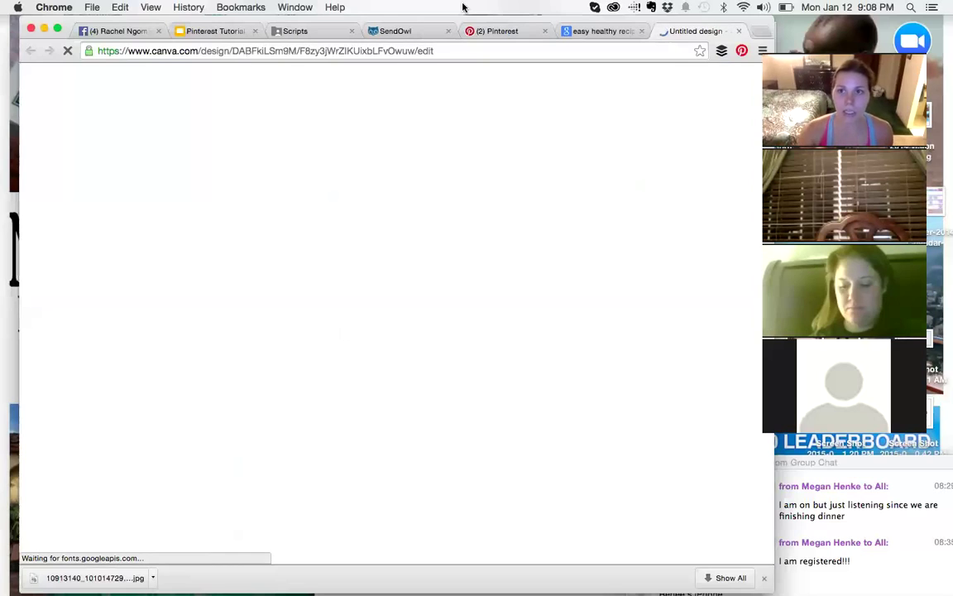
left_click(641, 32)
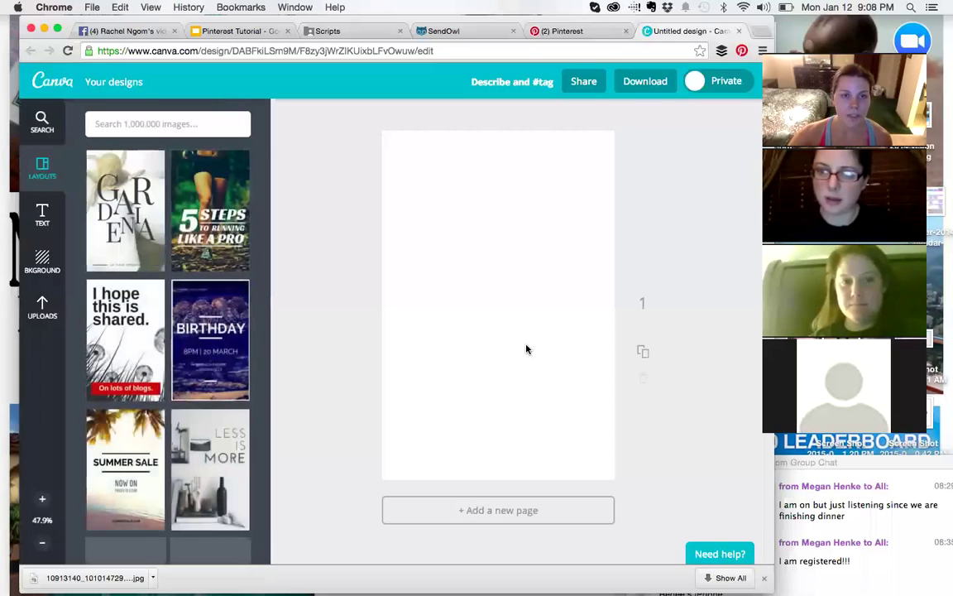
- Apply the "5 Steps to Running Like a Pro" layout and replace its background photo with the uploaded banana dish image
left_click(208, 206)
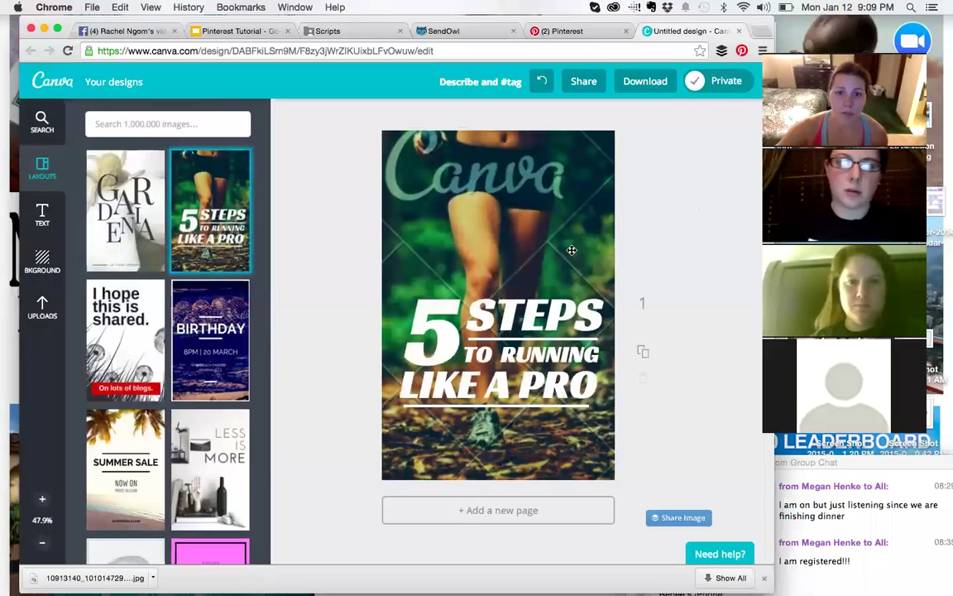
left_click(42, 314)
left_click_drag(117, 398, 493, 245)
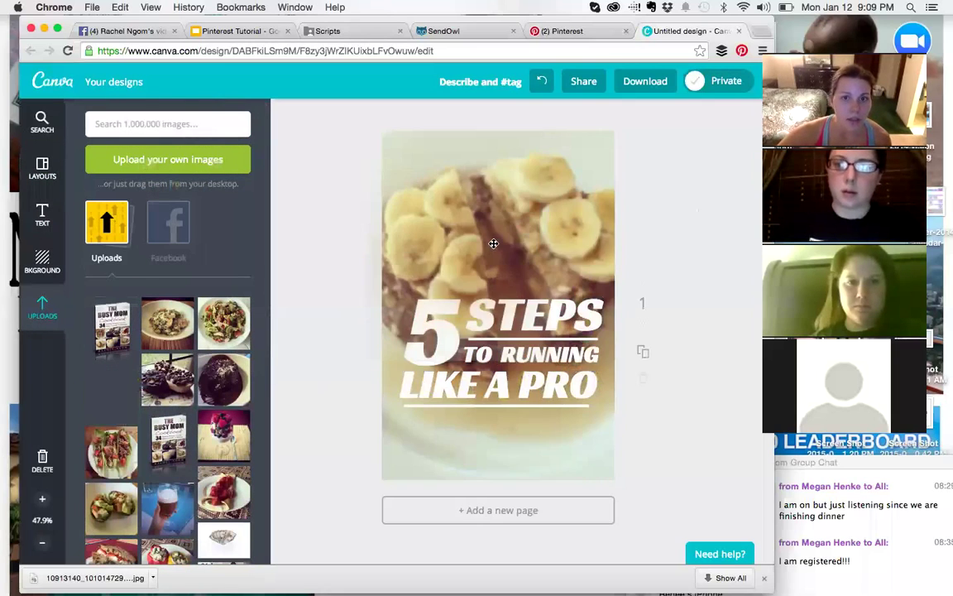
left_click(519, 311)
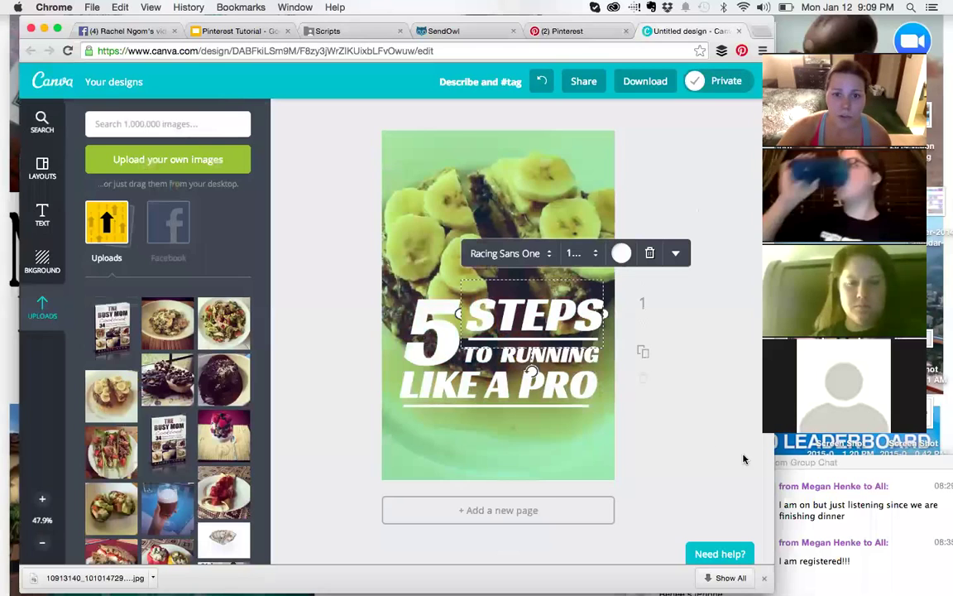
left_click(683, 436)
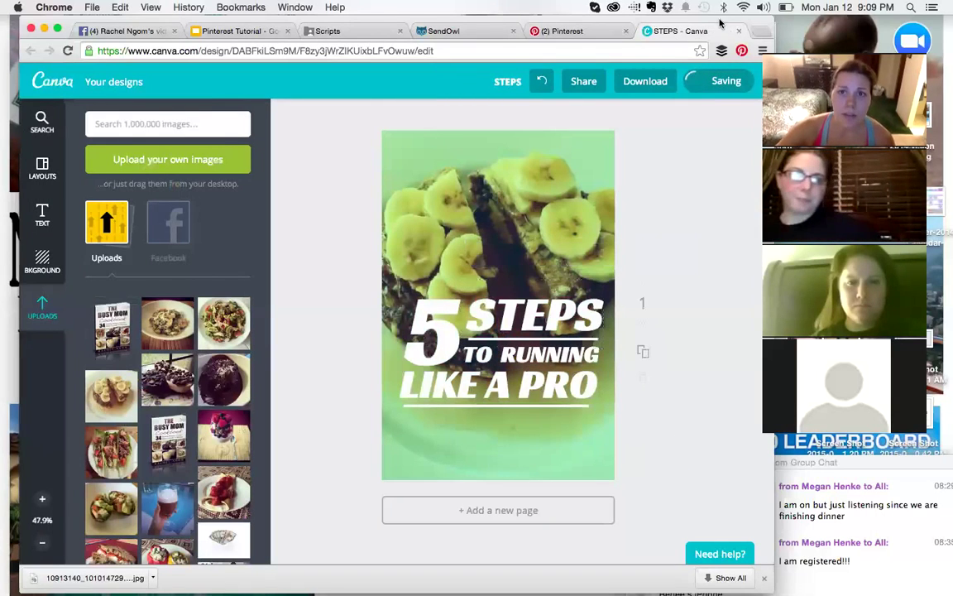
- Close the Canva design and show the "Connecting with People" and "Questions?" slides of the Pinterest Tutorial presentation
key("super+w")
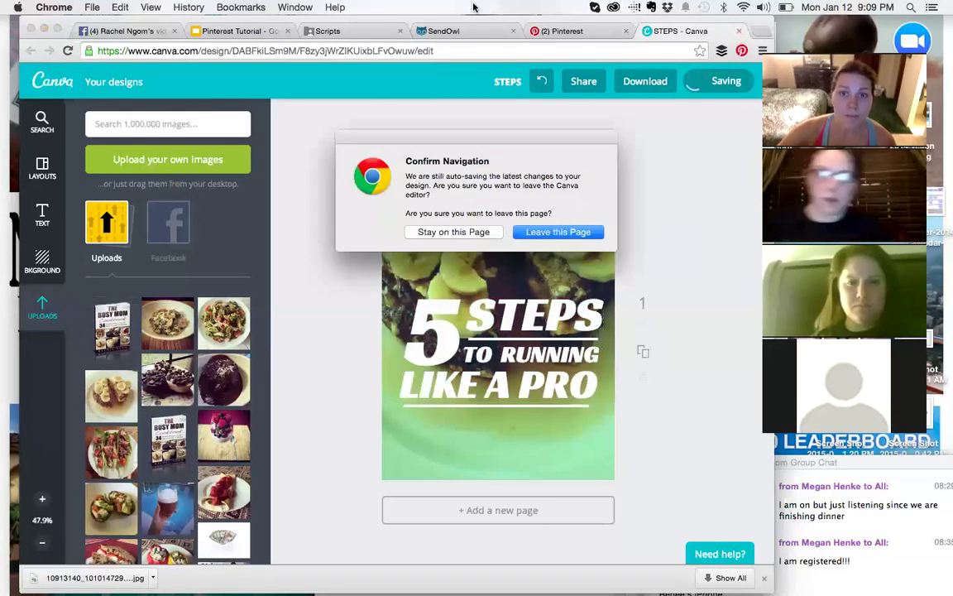
left_click(558, 232)
left_click(258, 37)
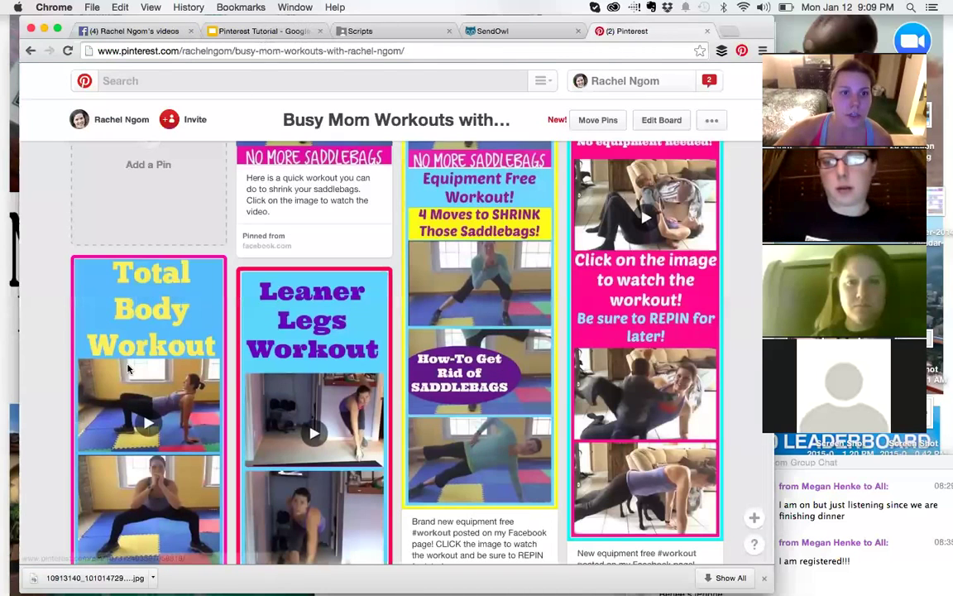
left_click(76, 493)
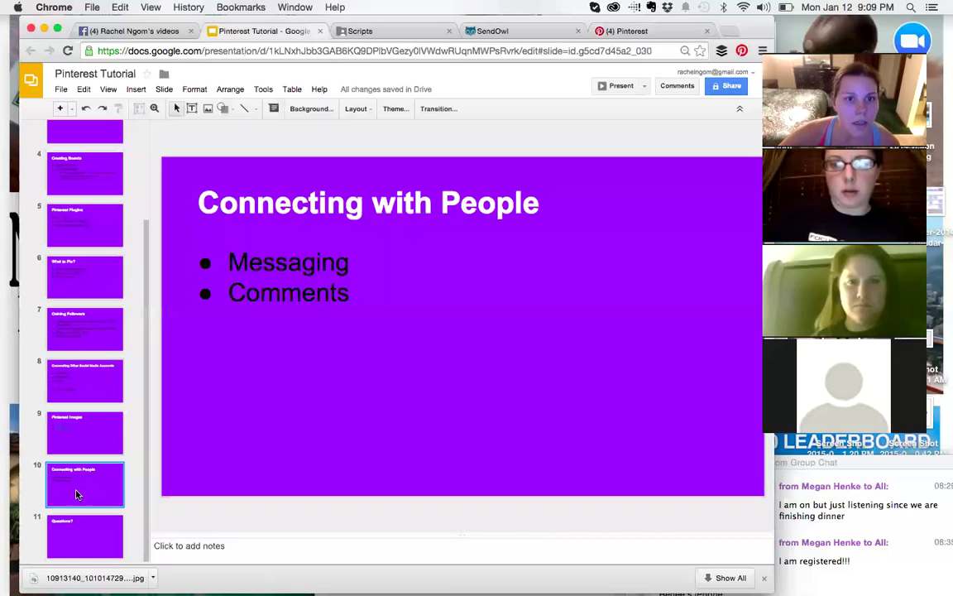
left_click(75, 540)
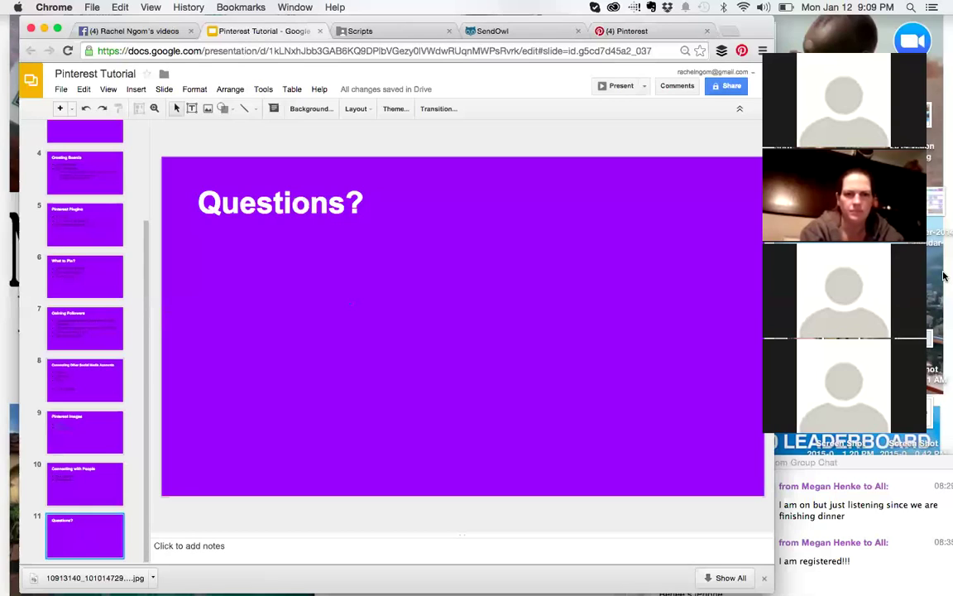
- Search Google in a new tab for "turning a pinterest board into a business board"
left_click(733, 37)
type("turning a pinterest borad")
key("BackSpace")
type("rd into a business board")
key("Return")
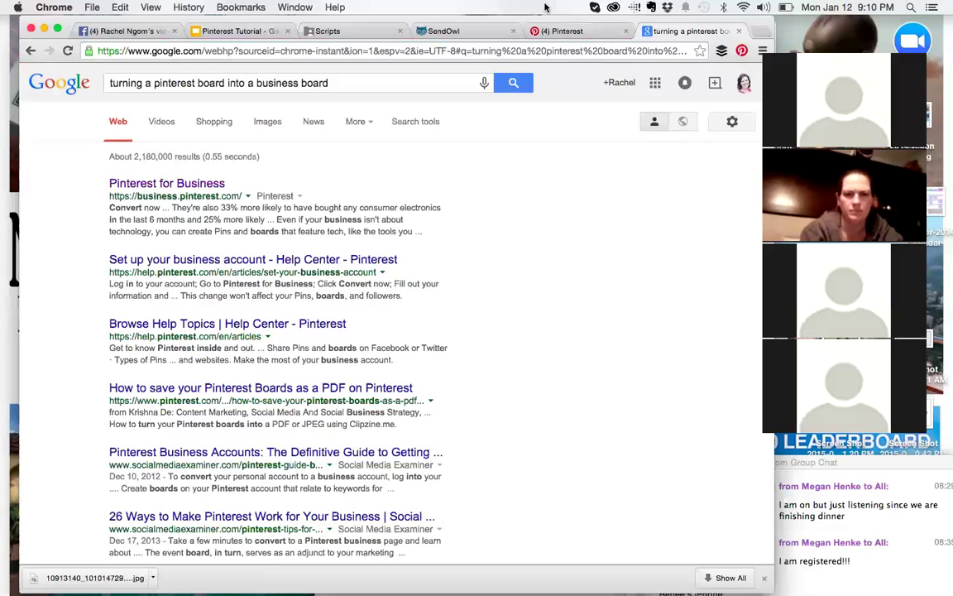
- On Pinterest, open the Easy, Healthy Recipes board and look at the edit form of the rice bowl pin
left_click(542, 29)
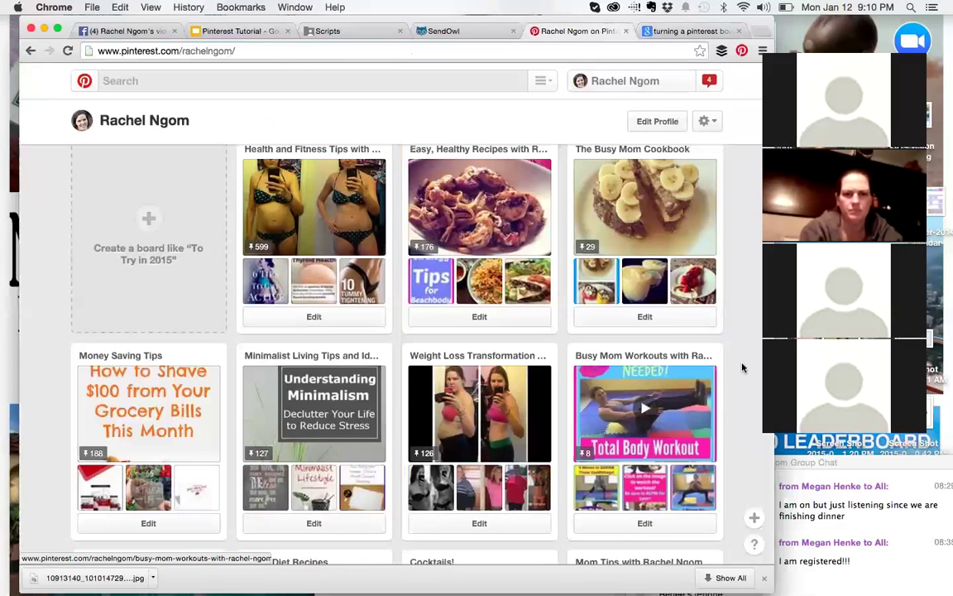
scroll(670, 333, "up", 1)
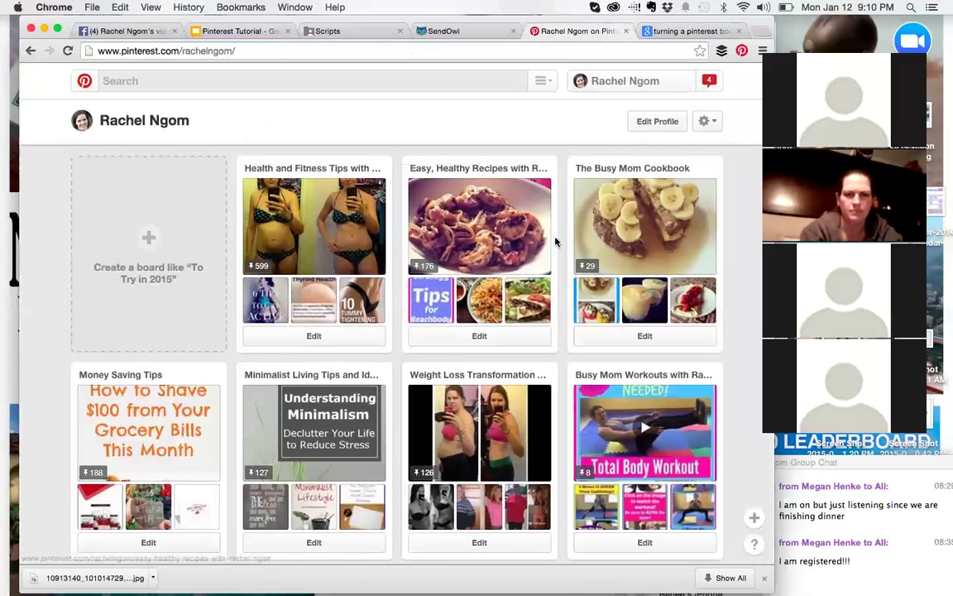
left_click(506, 175)
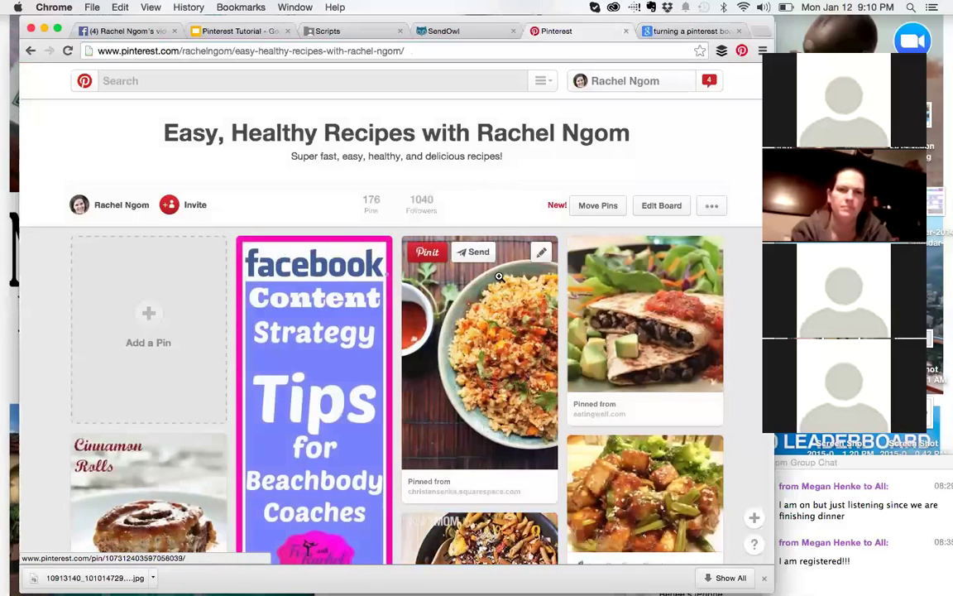
left_click(541, 255)
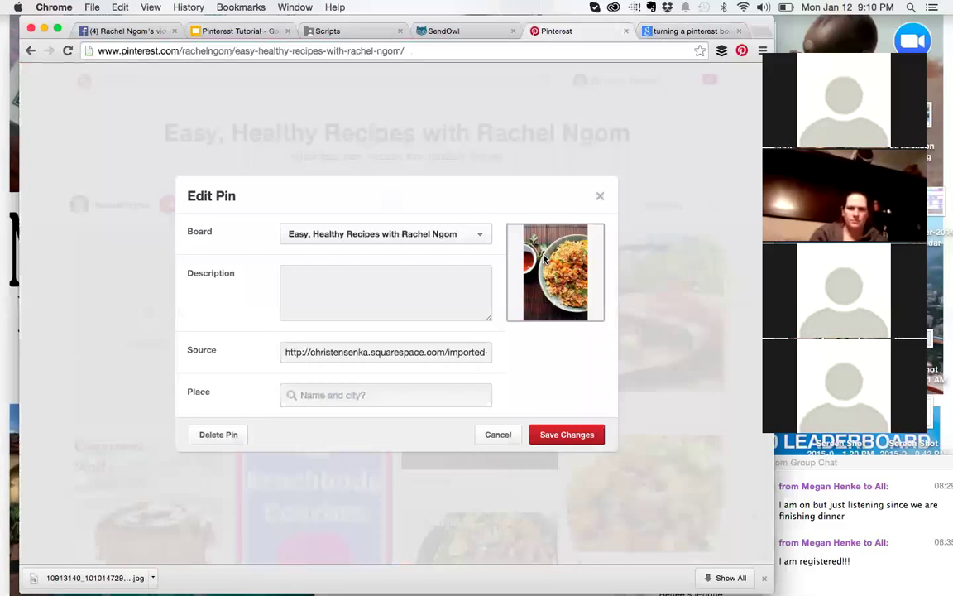
left_click(597, 198)
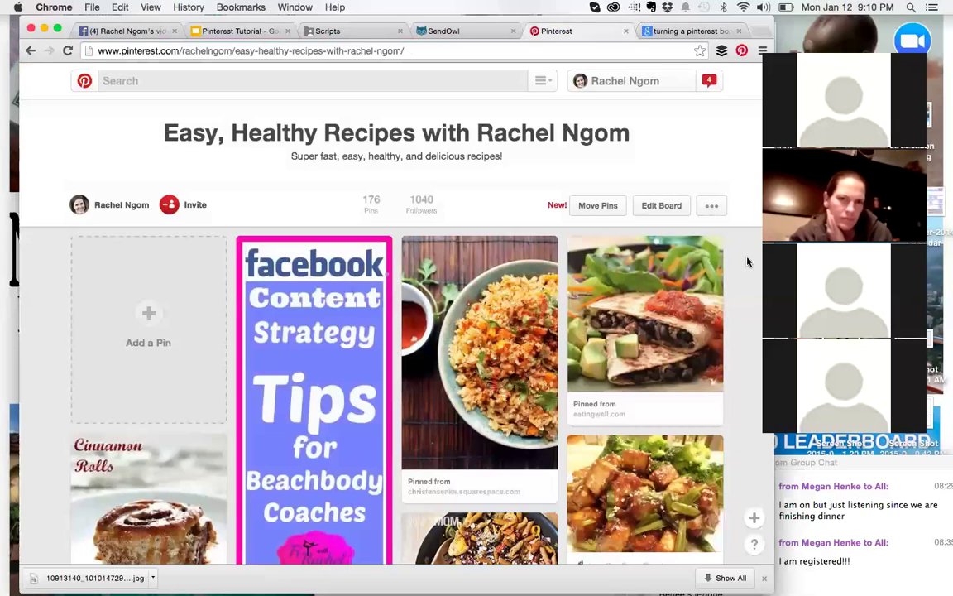
scroll(749, 259, "down", 1)
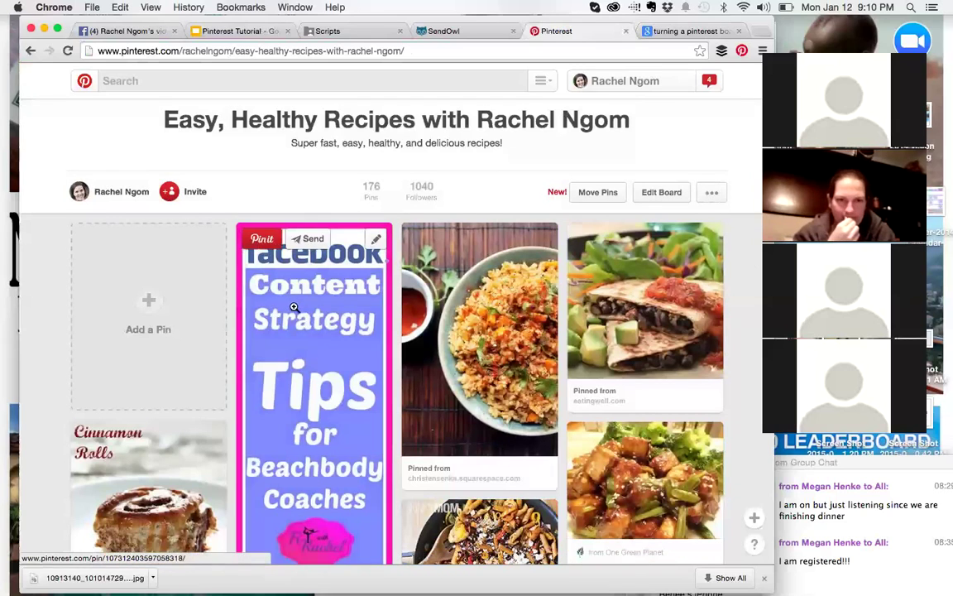
- Delete the "Facebook Content Strategy Tips for Beachbody Coaches" pin from the Easy, Healthy Recipes board
left_click(379, 250)
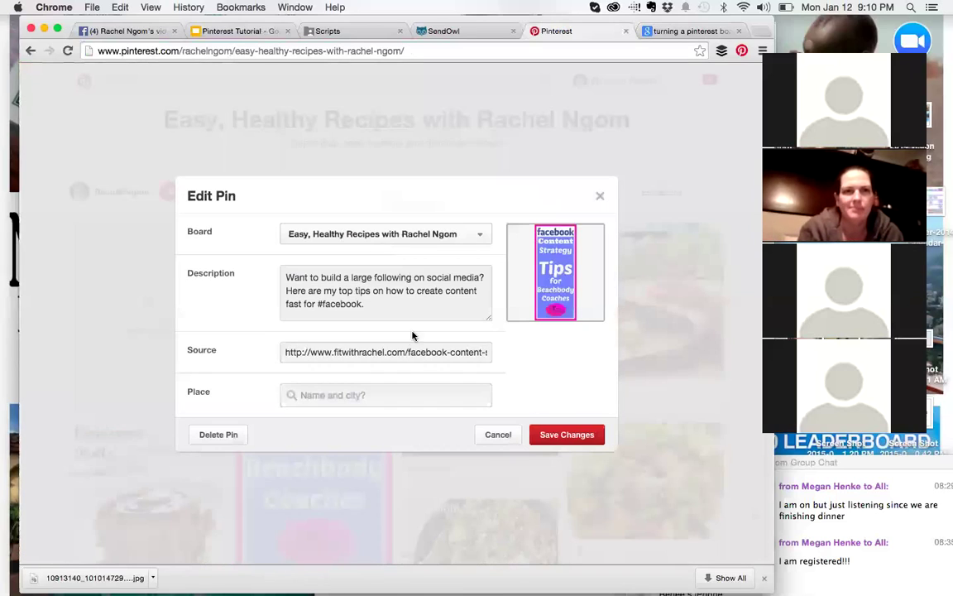
left_click(234, 438)
left_click(478, 356)
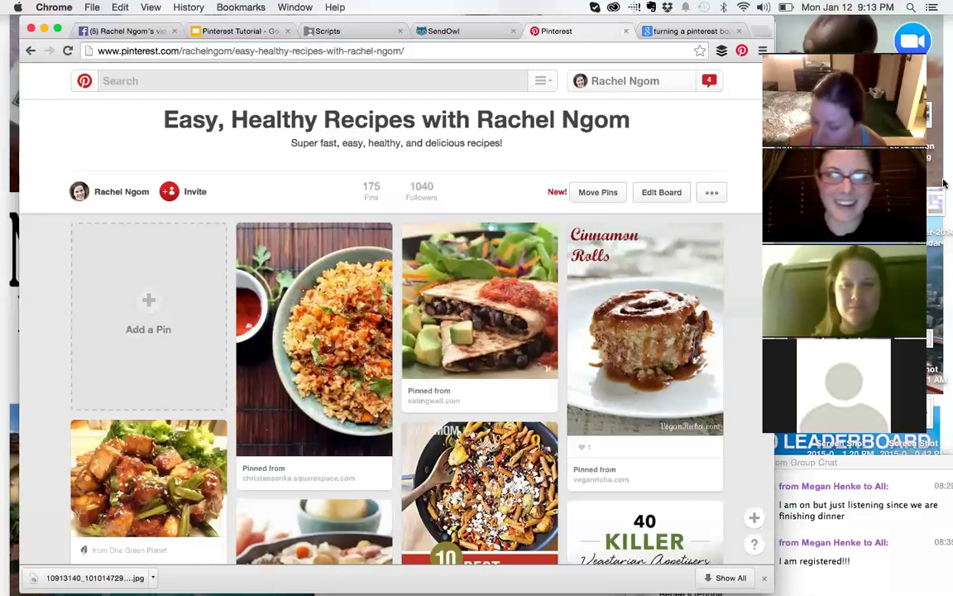
- Open the Pinterest profile page and look through all of its boards, including the group boards near the end
left_click(658, 81)
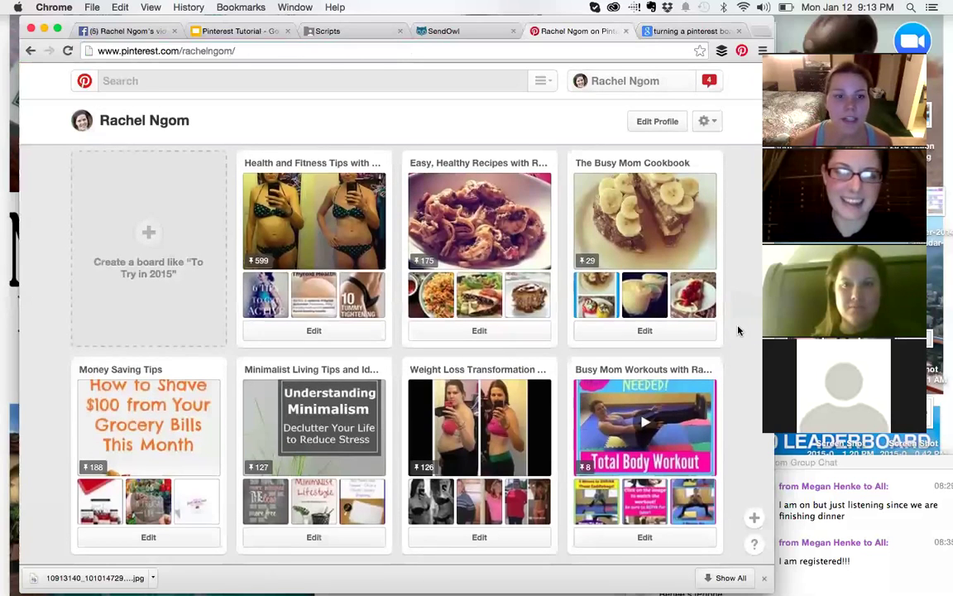
scroll(740, 331, "down", 1)
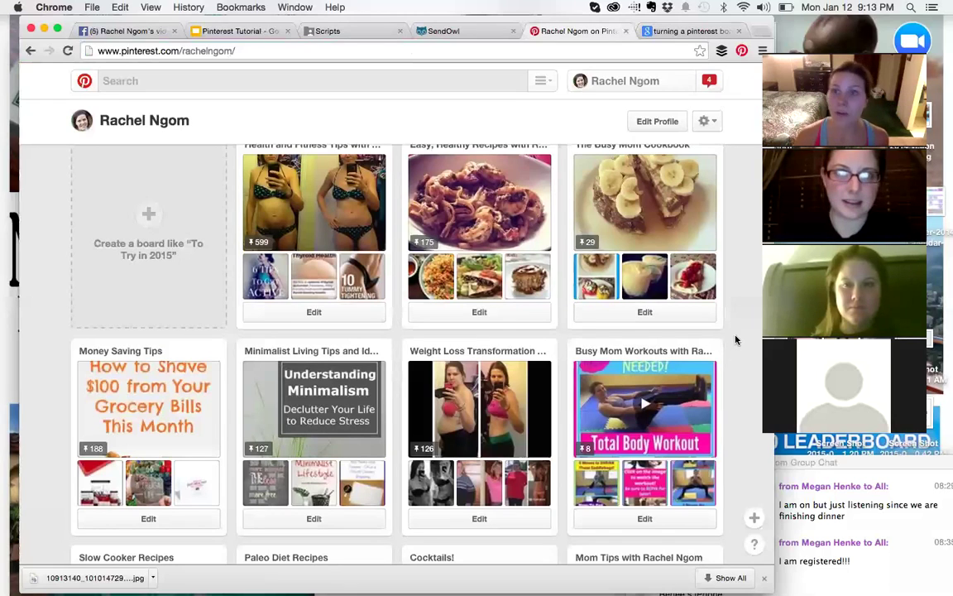
scroll(735, 341, "down", 3)
scroll(736, 346, "down", 3)
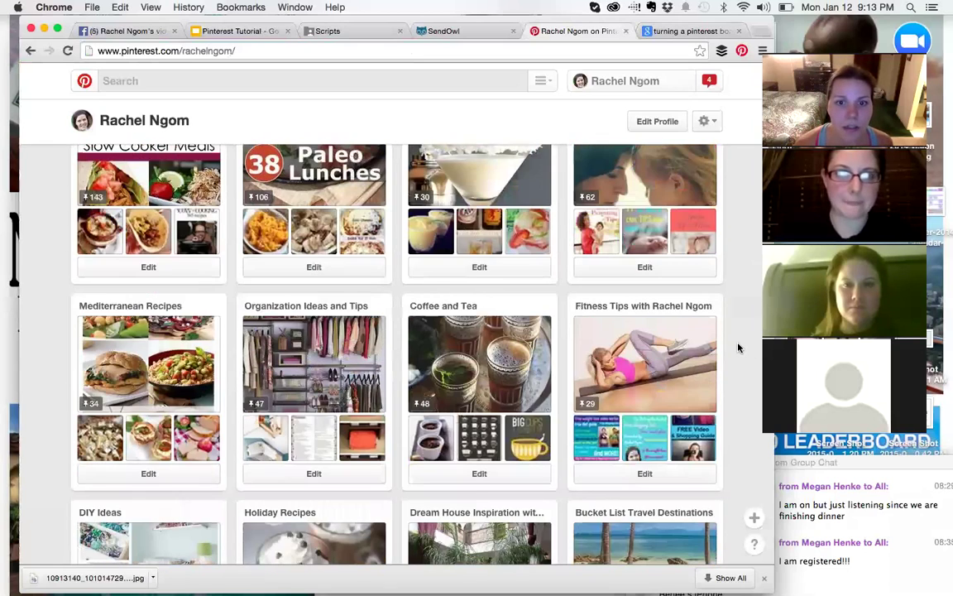
scroll(739, 348, "down", 10)
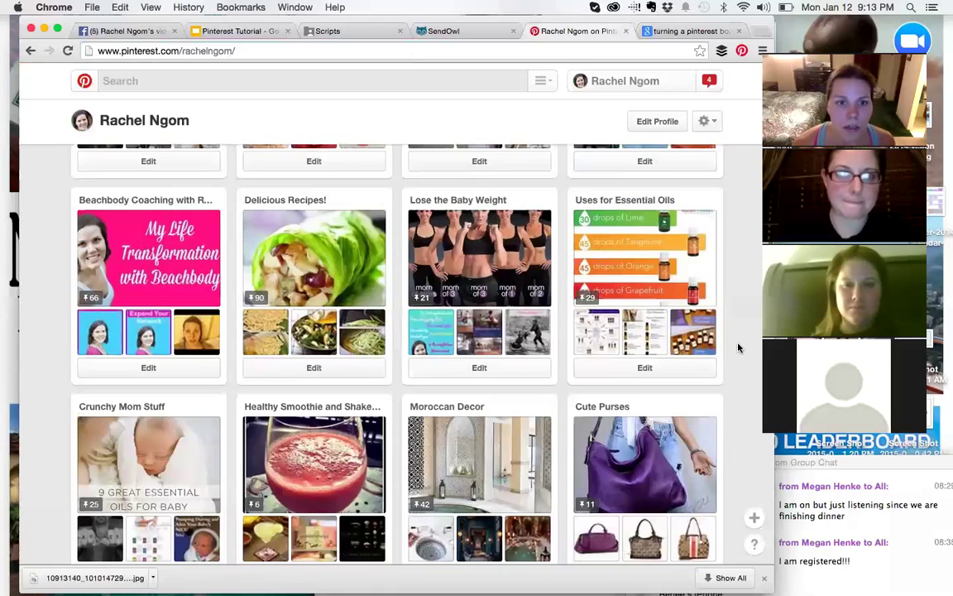
scroll(741, 352, "down", 4)
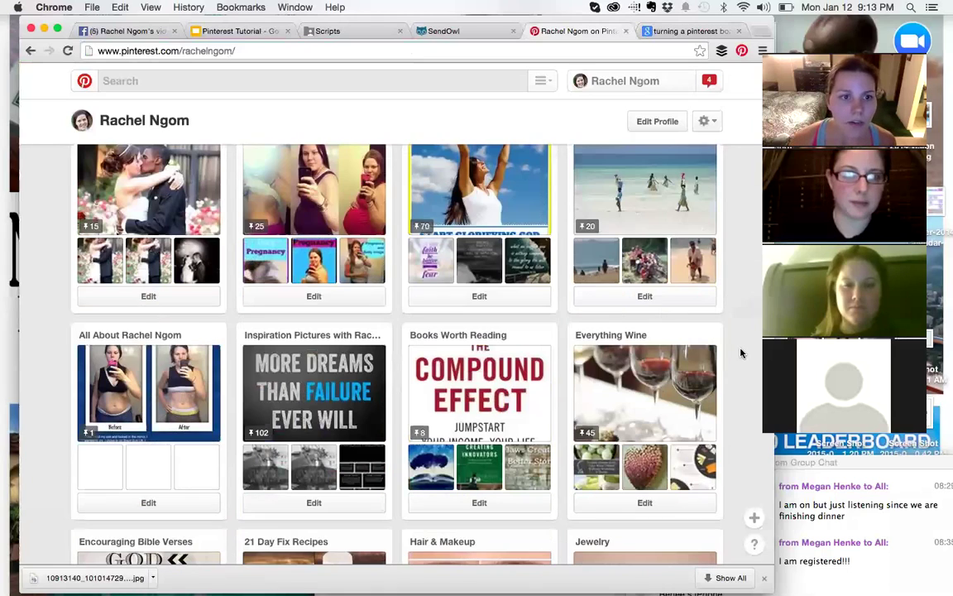
scroll(740, 354, "down", 2)
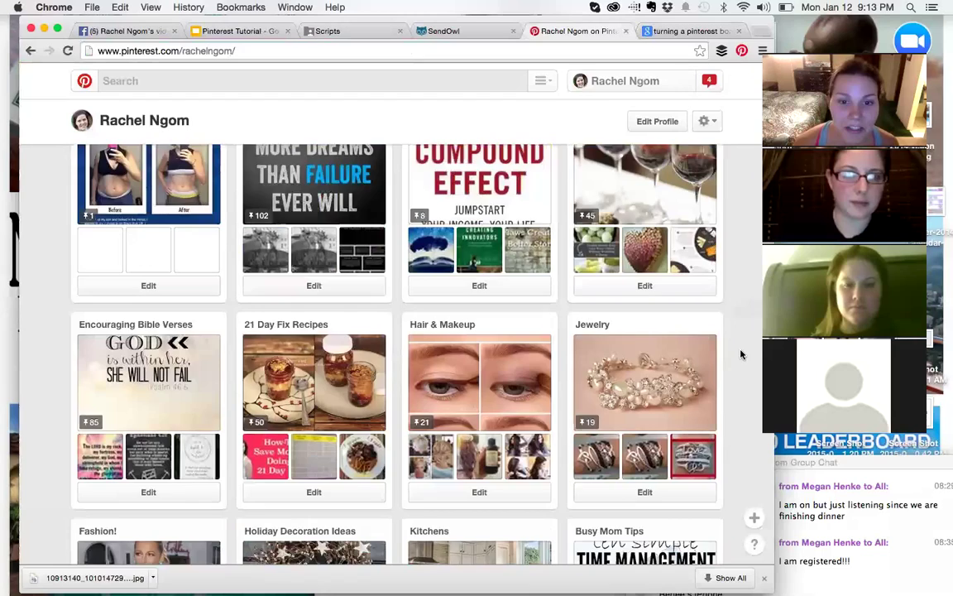
scroll(740, 354, "down", 5)
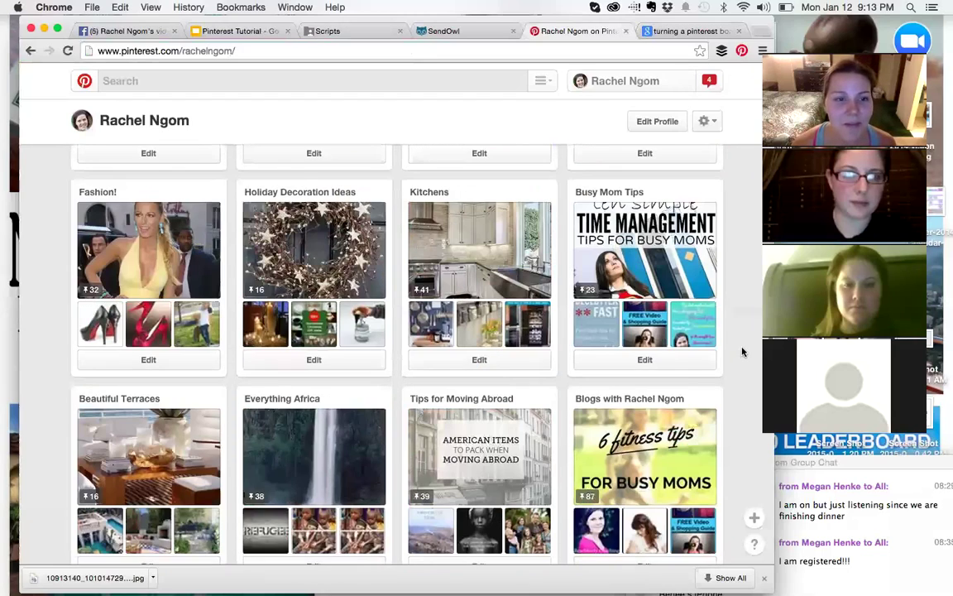
scroll(743, 350, "down", 4)
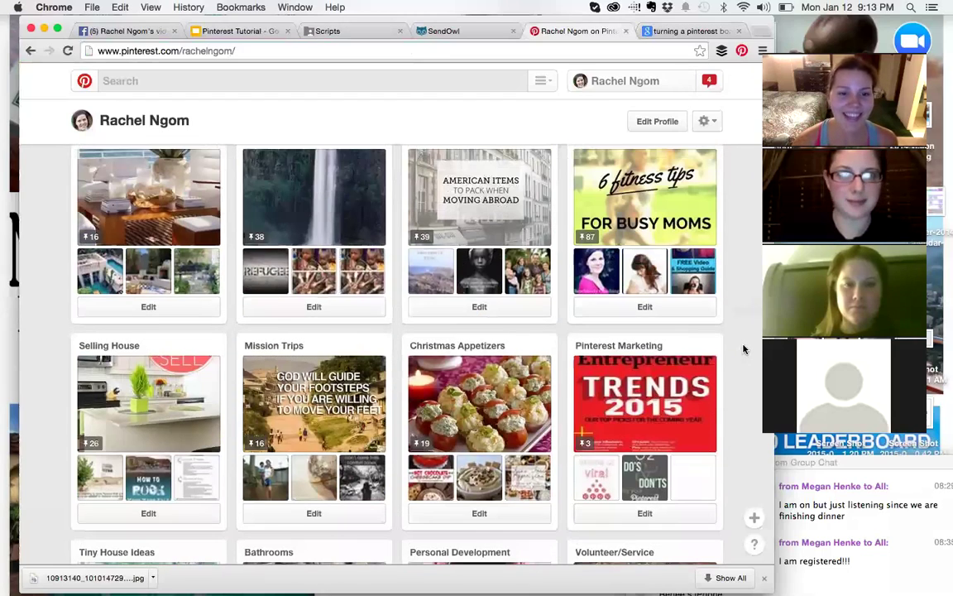
scroll(743, 351, "down", 5)
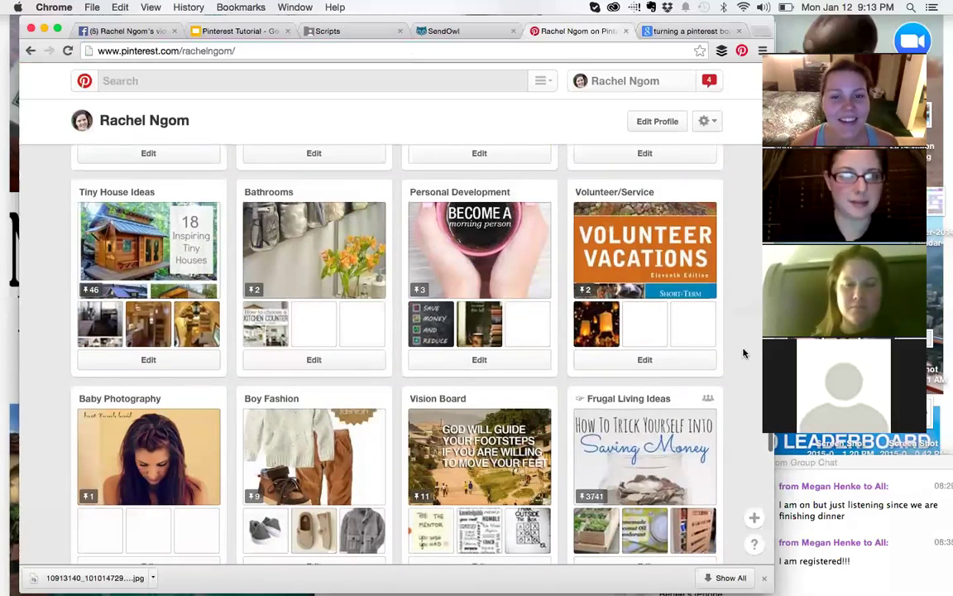
scroll(743, 353, "down", 5)
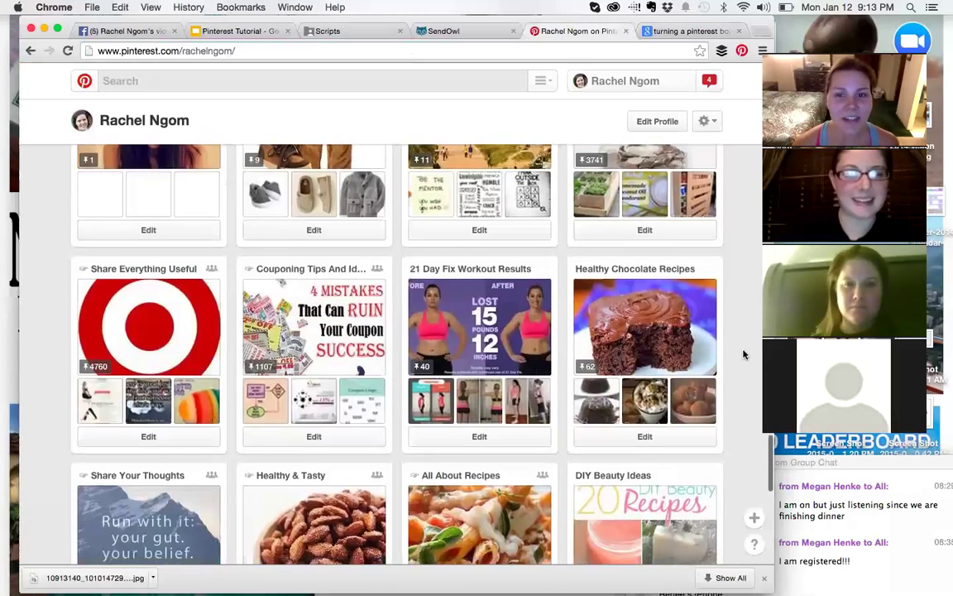
scroll(743, 354, "down", 4)
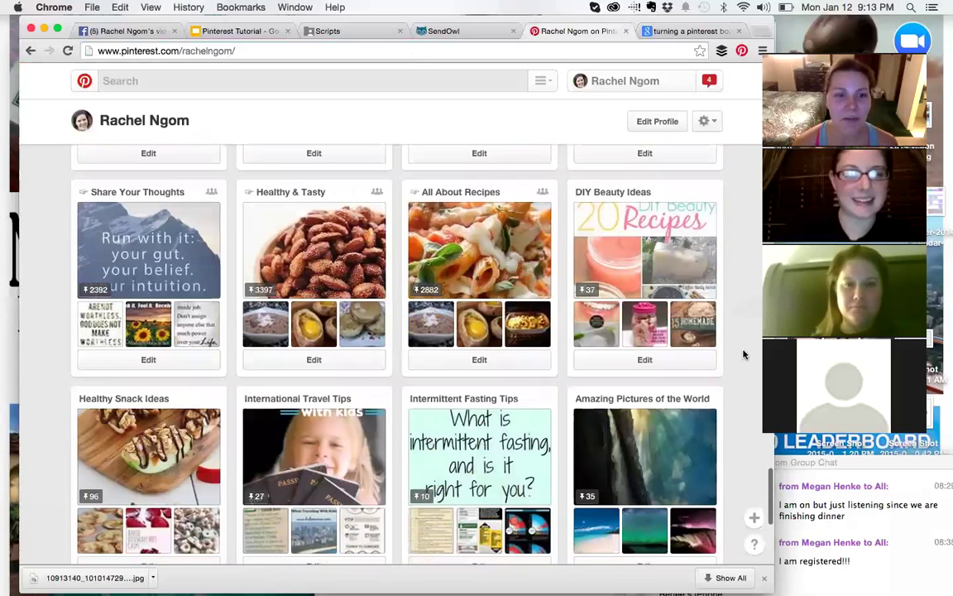
scroll(743, 356, "down", 2)
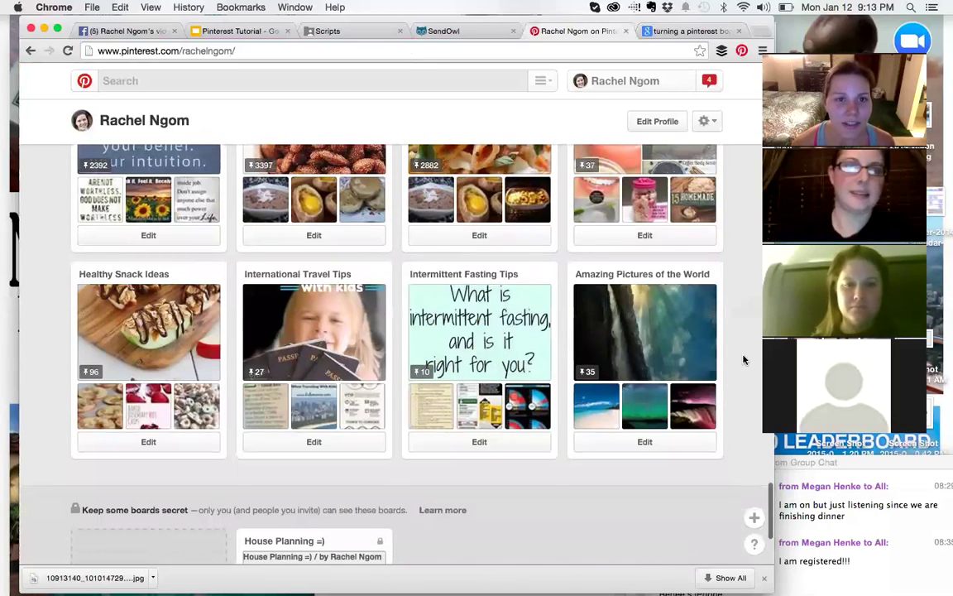
scroll(743, 361, "up", 2)
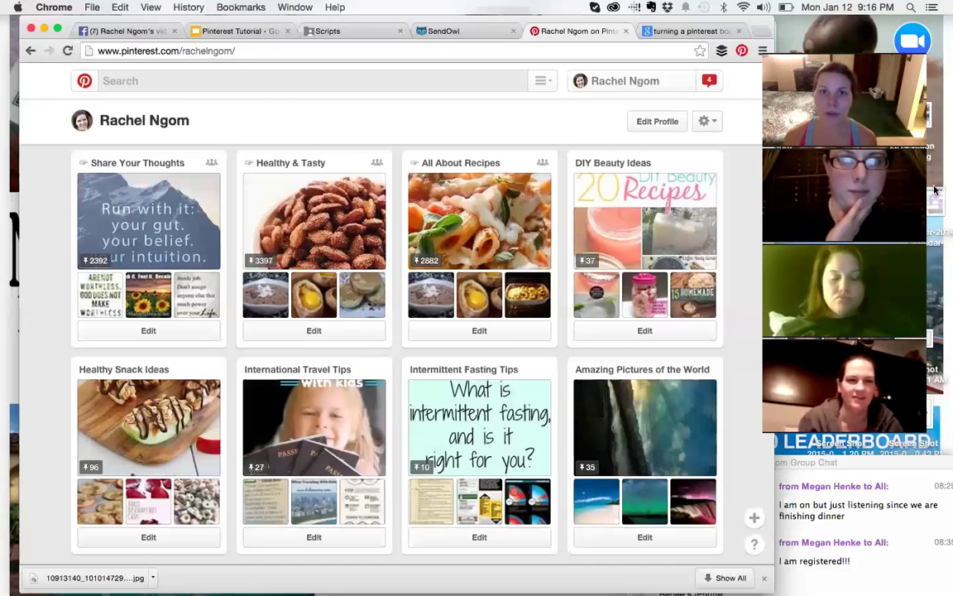
- Load the WordPress dashboard at fitwithrachel.com/wp-admin in place of the Google search results and move the browser window slightly down
left_click(692, 30)
left_click(651, 51)
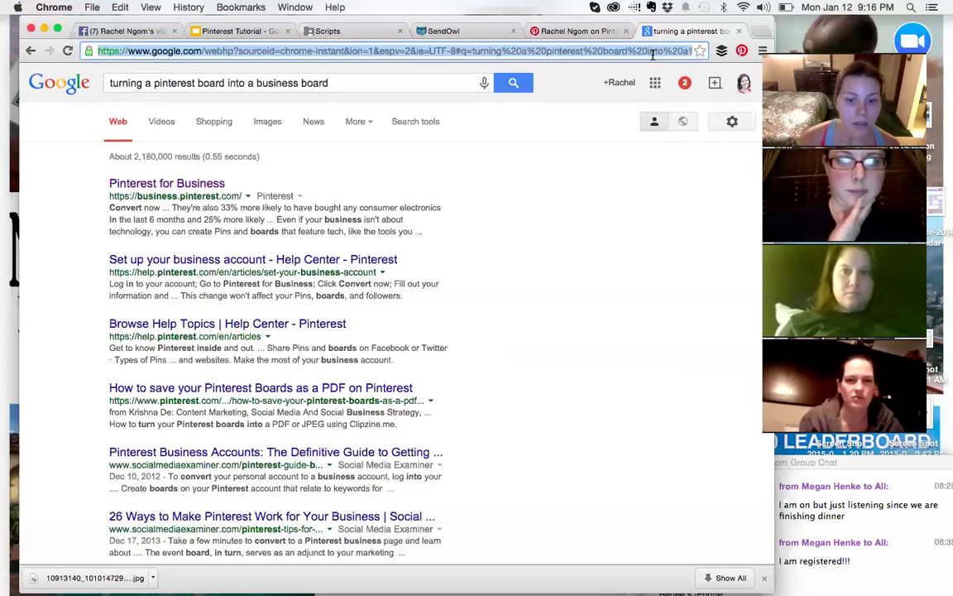
type("fitwithrachel.com")
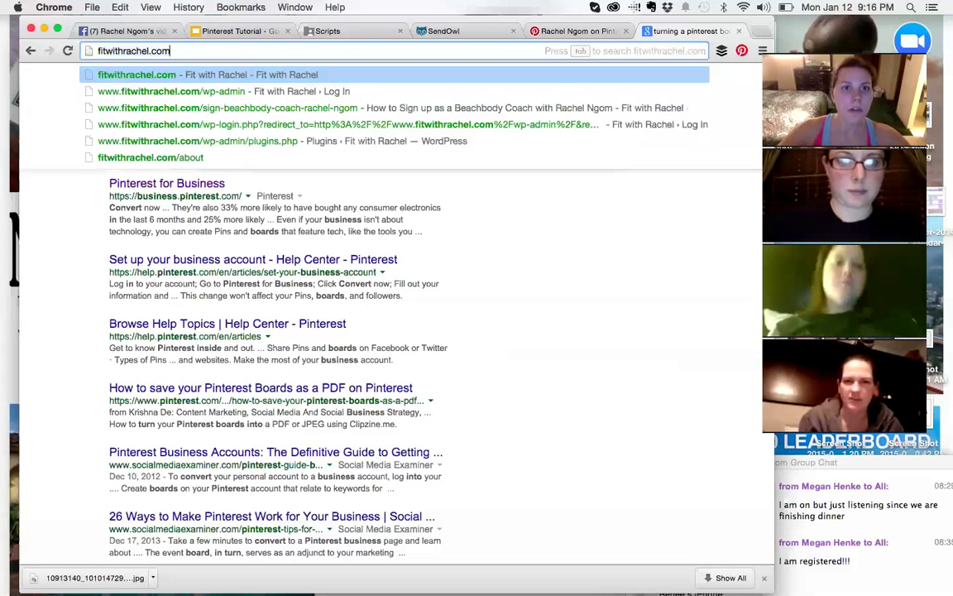
key("Down")
key("Return")
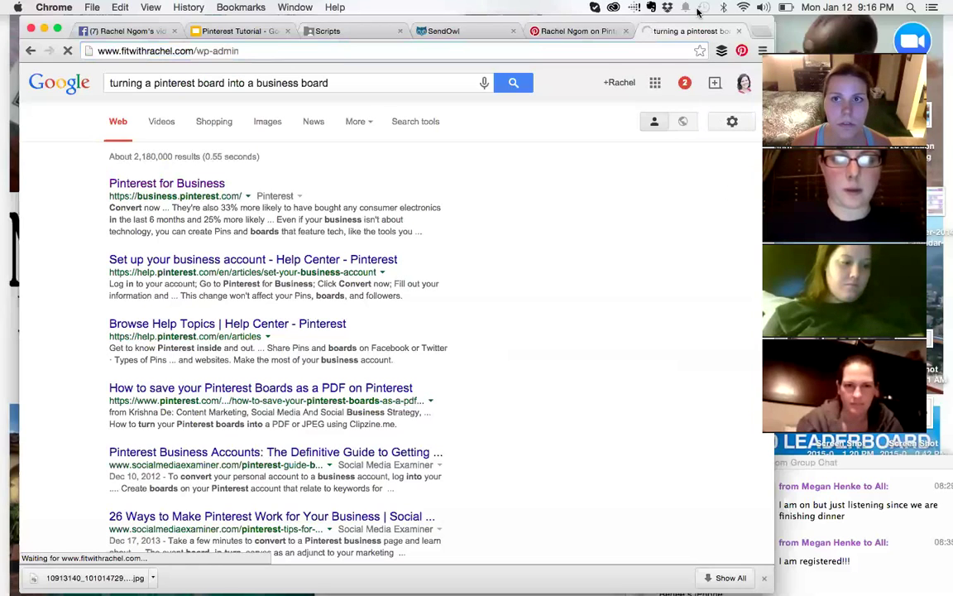
left_click_drag(699, 18, 696, 36)
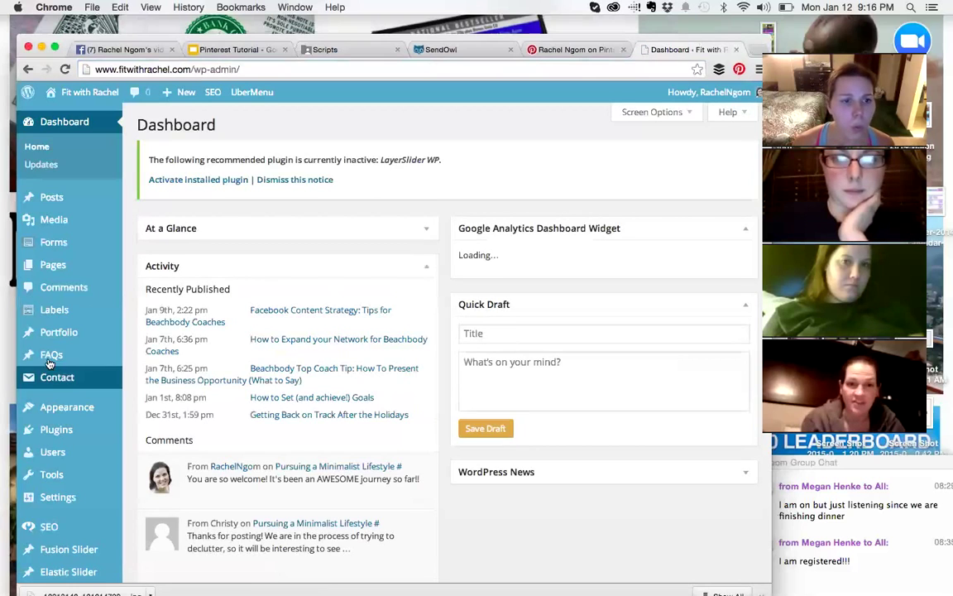
- Find the Simple Social Buttons plugin in the WordPress admin and open its settings page
scroll(42, 357, "down", 3)
scroll(51, 363, "down", 3)
scroll(51, 362, "down", 1)
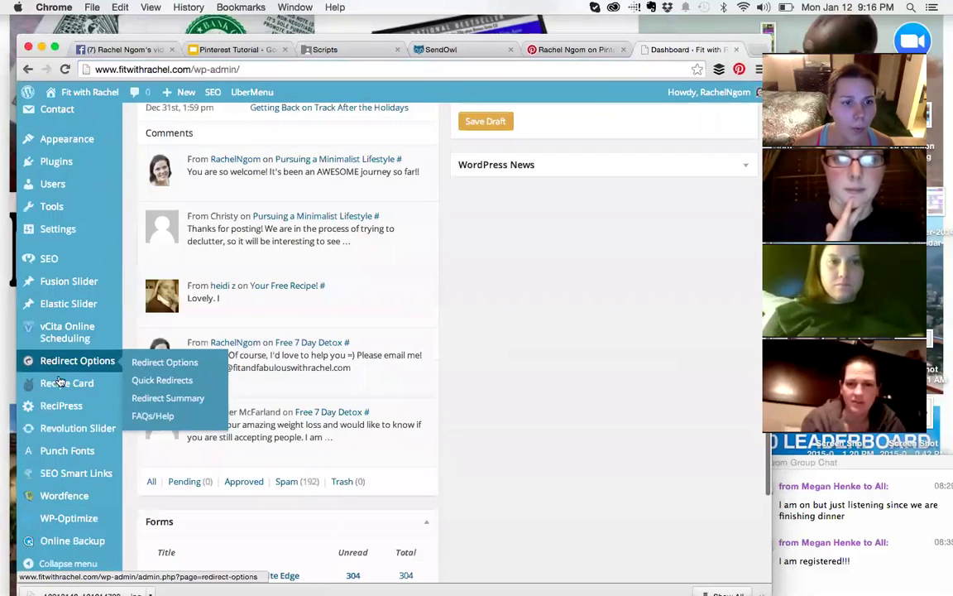
scroll(70, 425, "down", 3)
scroll(70, 451, "down", 1)
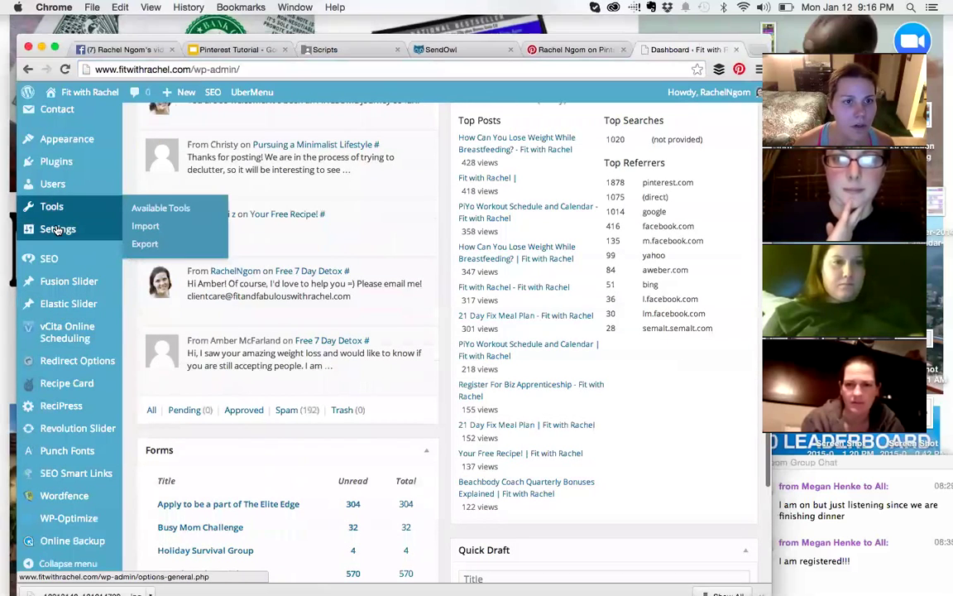
mouse_move(58, 230)
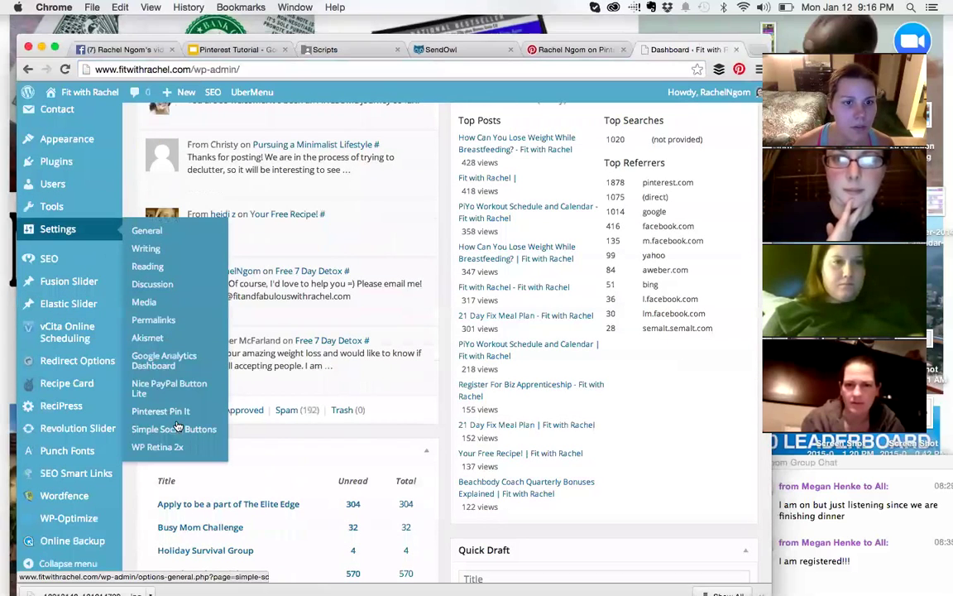
left_click(181, 430)
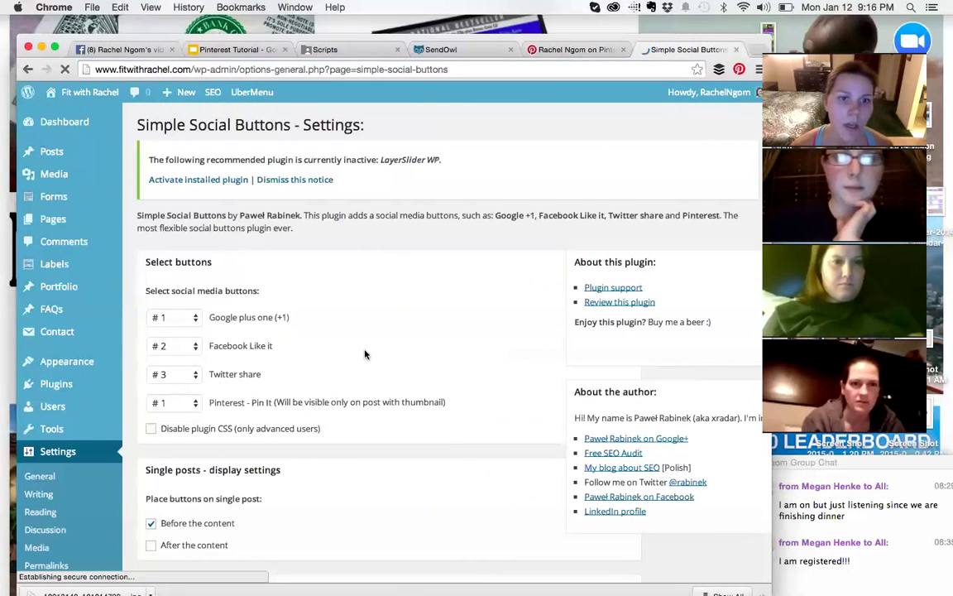
- Examine the social media button order settings and the position choices for the Pinterest Pin It button, without changing the selection
scroll(377, 313, "down", 1)
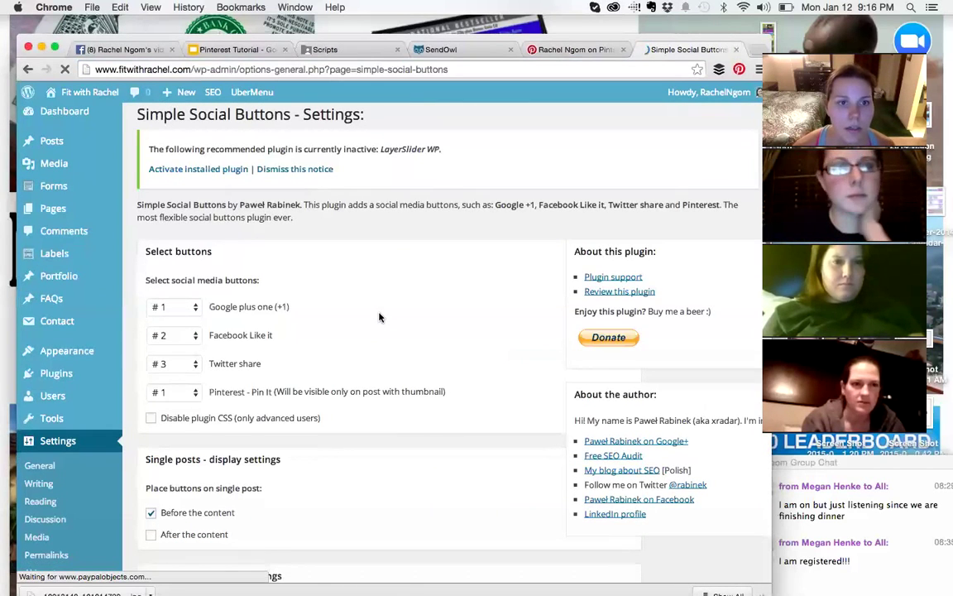
scroll(379, 317, "down", 1)
scroll(379, 317, "down", 2)
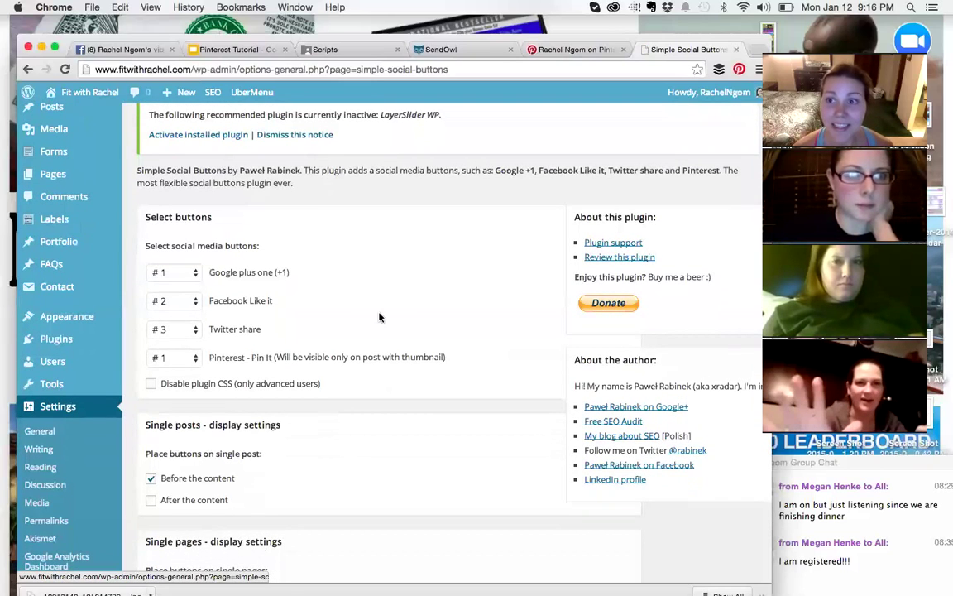
scroll(379, 319, "down", 3)
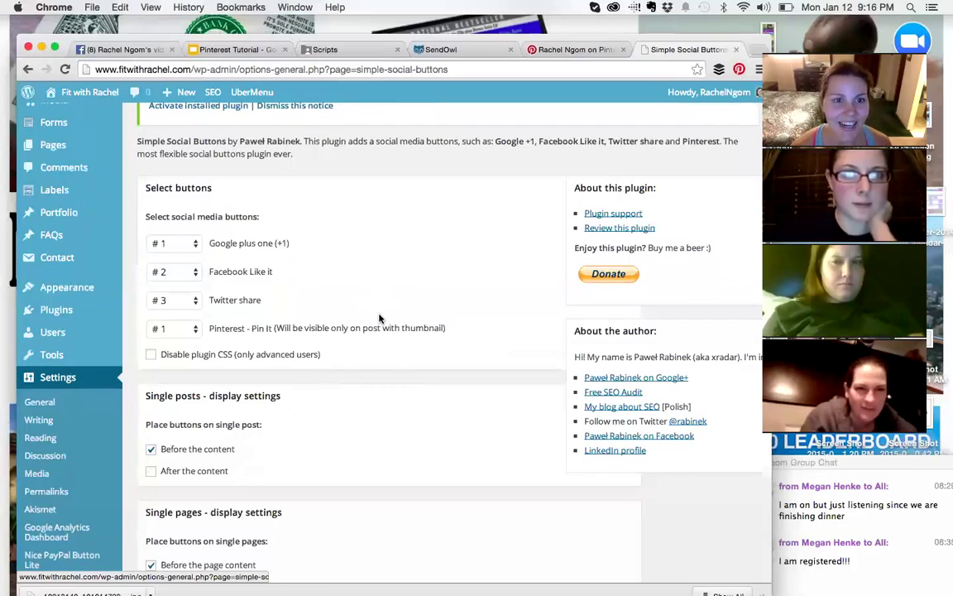
scroll(379, 319, "down", 1)
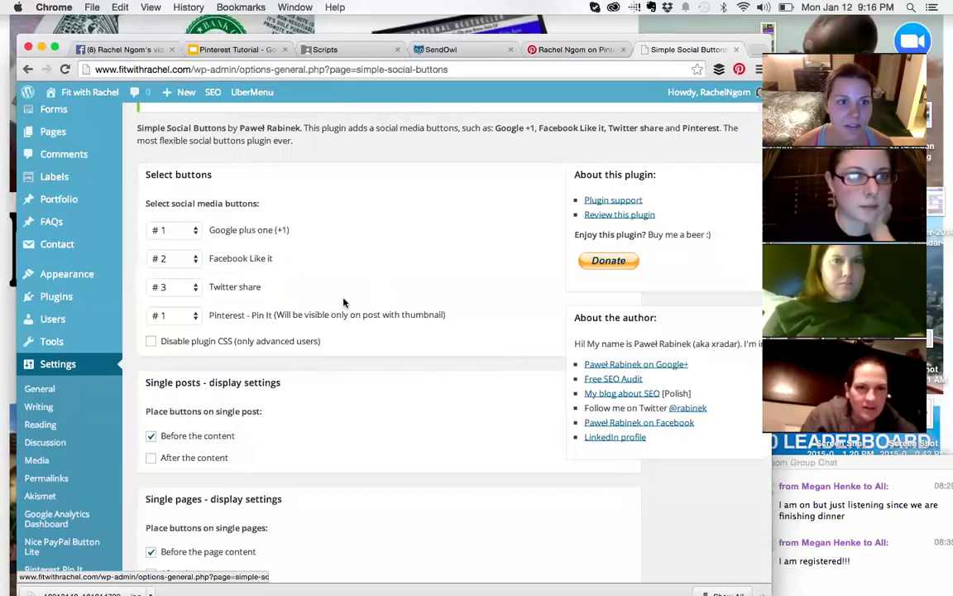
scroll(325, 290, "down", 4)
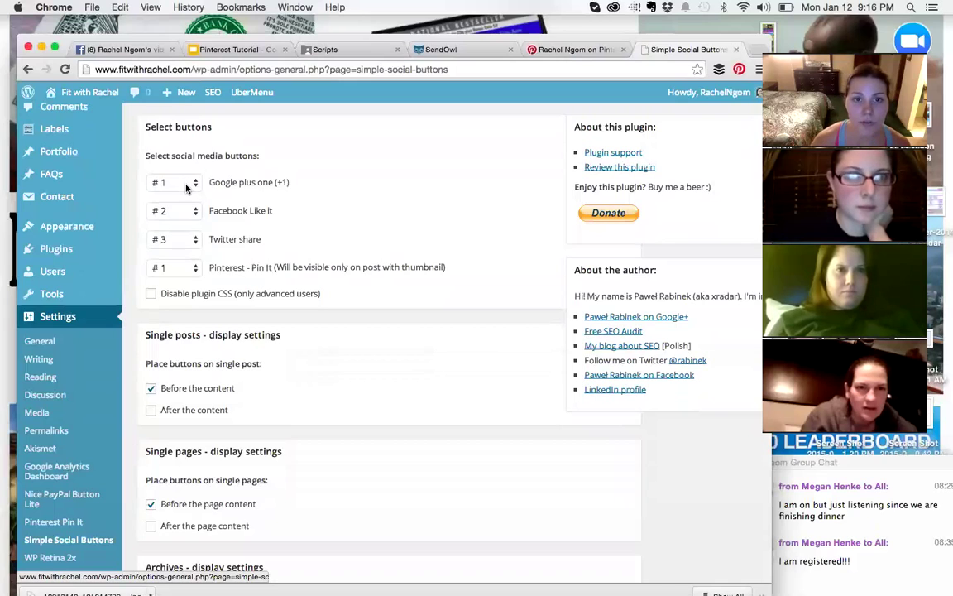
left_click(178, 273)
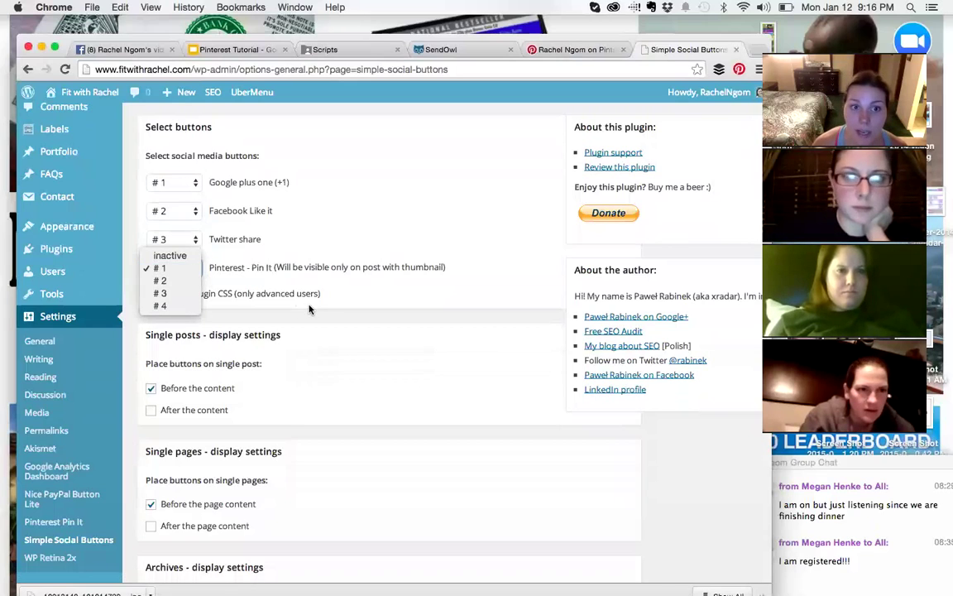
left_click(369, 299)
- Review the plugin's display settings for single posts, single pages and archives, and return to the start of the page
scroll(369, 298, "down", 2)
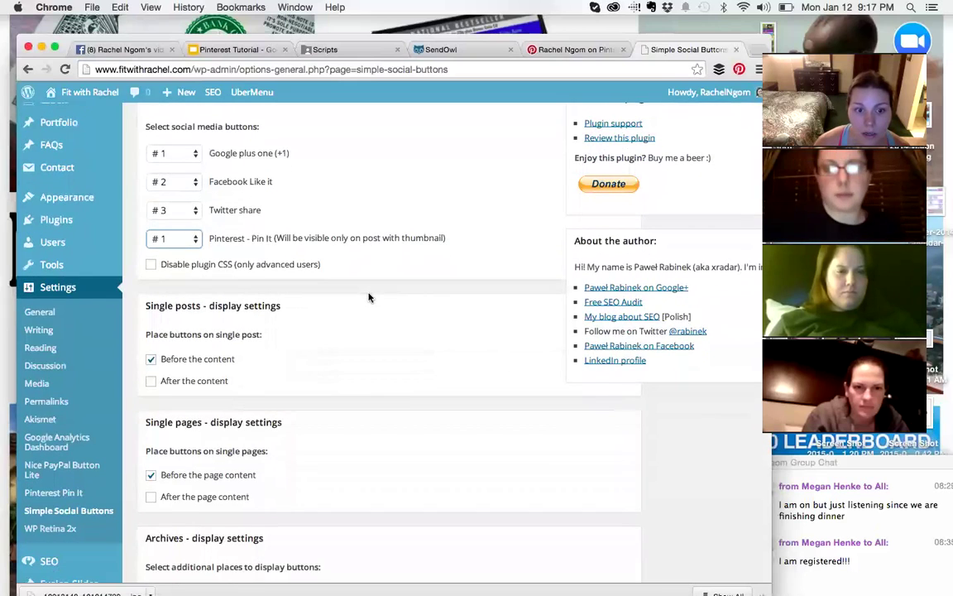
scroll(370, 378, "down", 10)
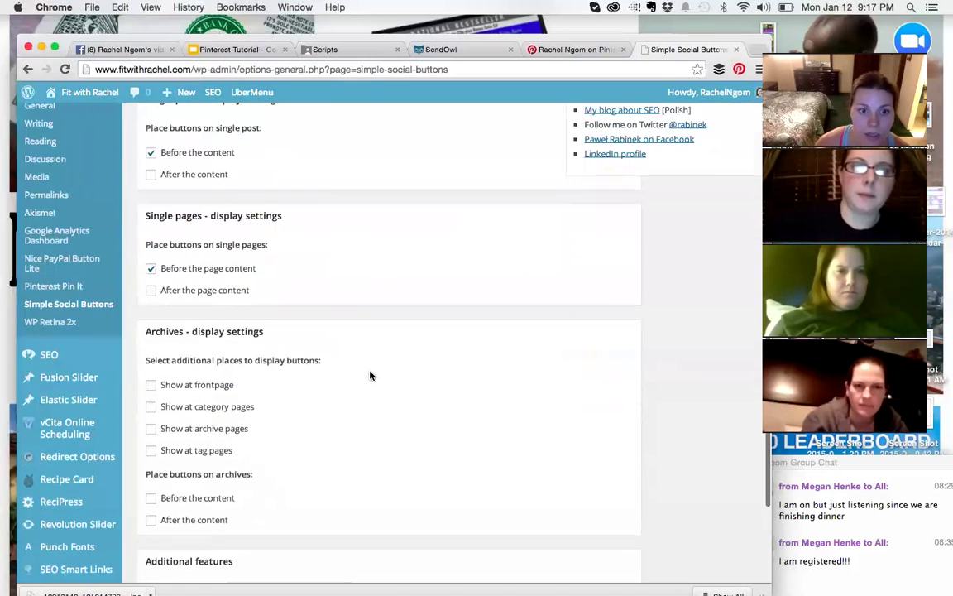
scroll(370, 376, "down", 1)
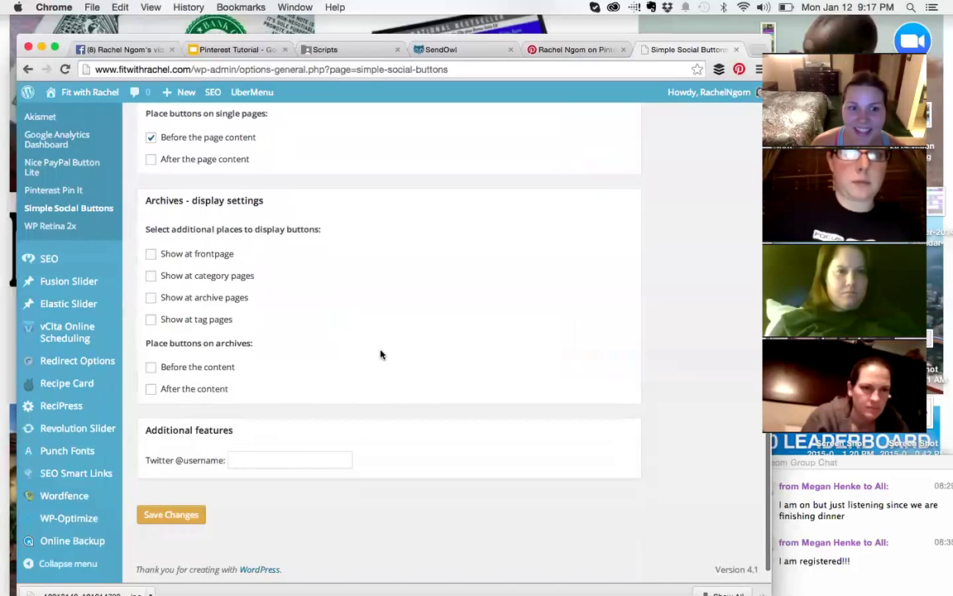
scroll(388, 351, "up", 10)
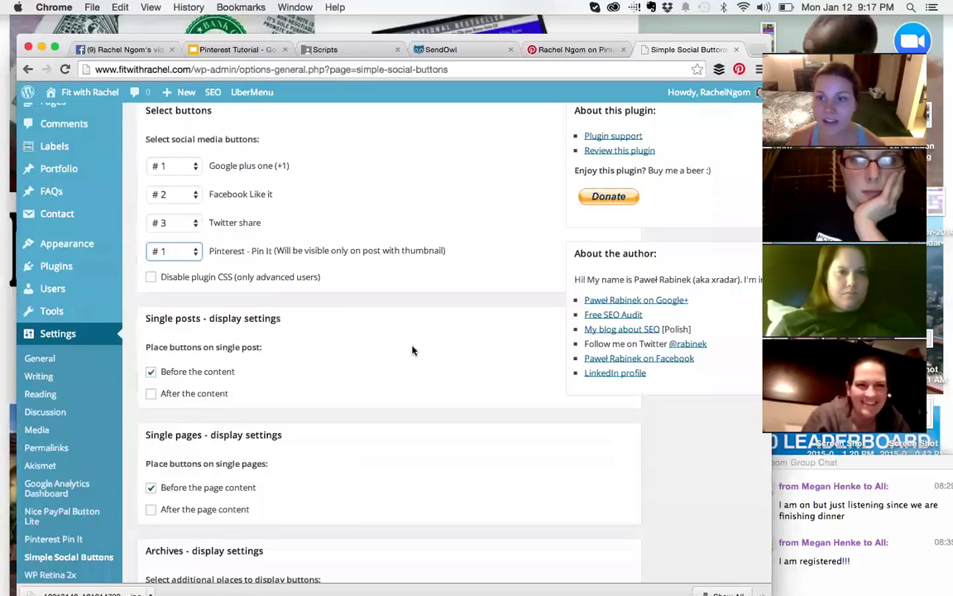
scroll(401, 339, "down", 1)
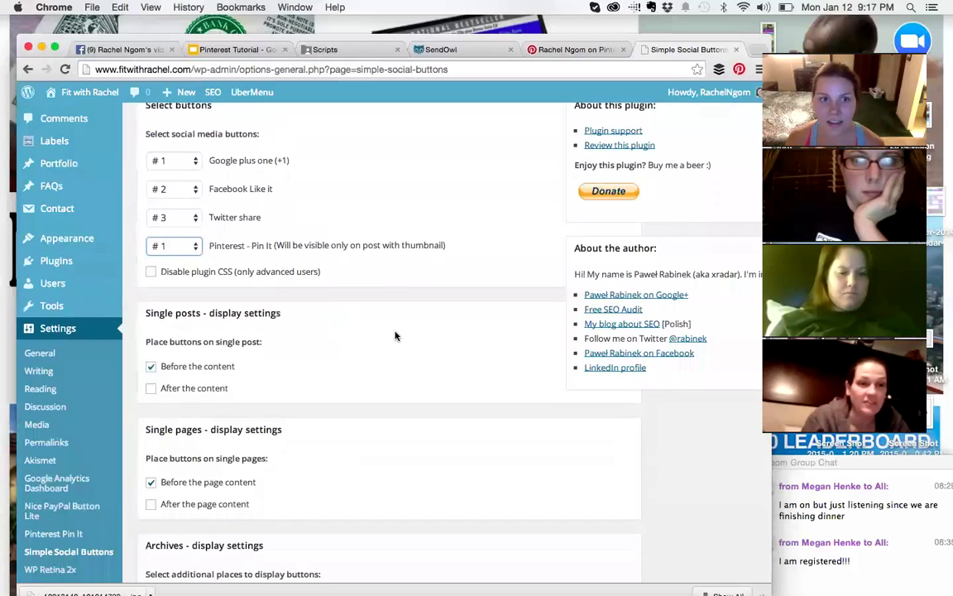
scroll(396, 337, "down", 2)
scroll(397, 339, "up", 5)
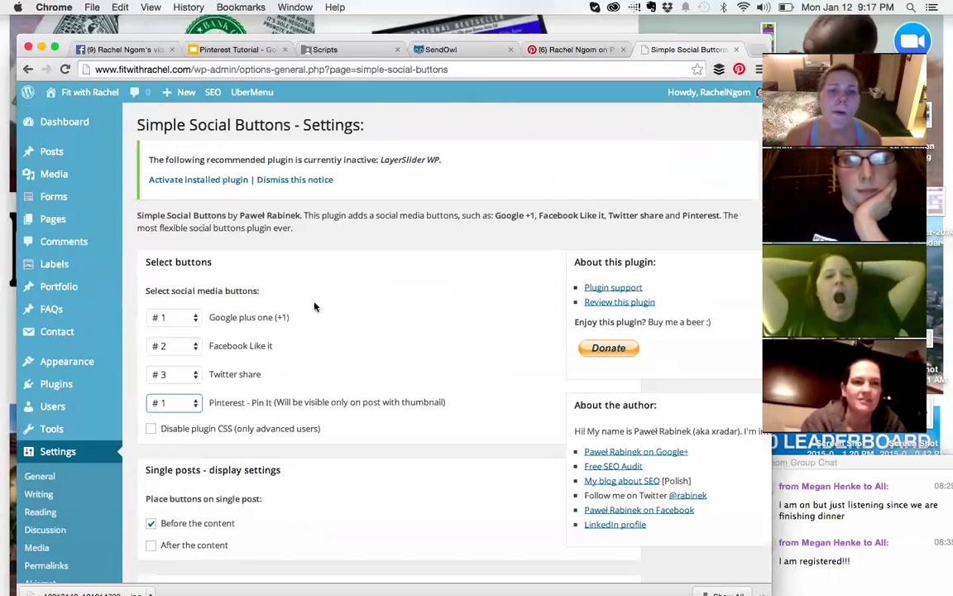
- Look over the Simple Social Buttons settings from the button order down to the archive and additional features sections, and return to the button selection
left_click(257, 322)
scroll(365, 320, "down", 1)
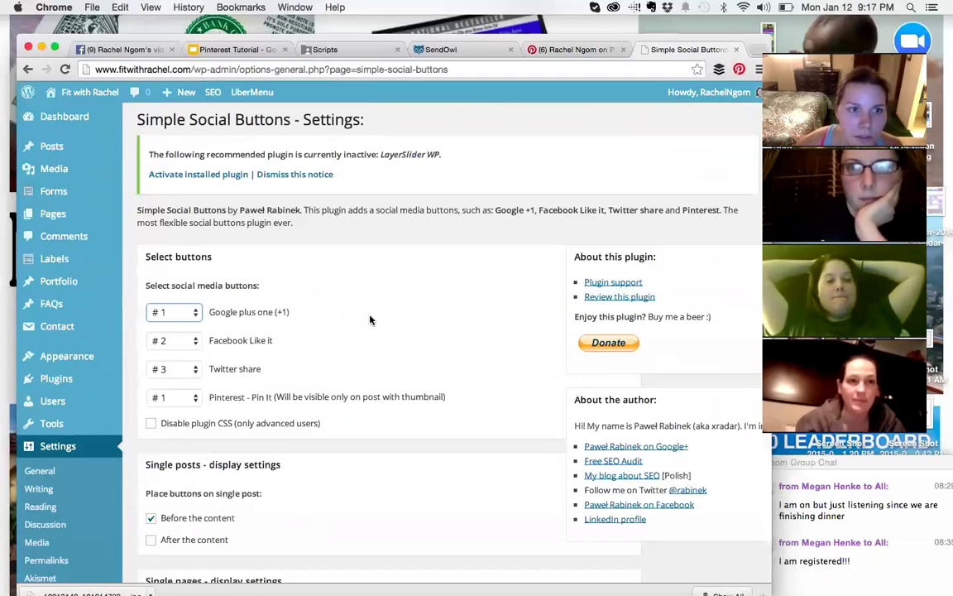
mouse_move(67, 284)
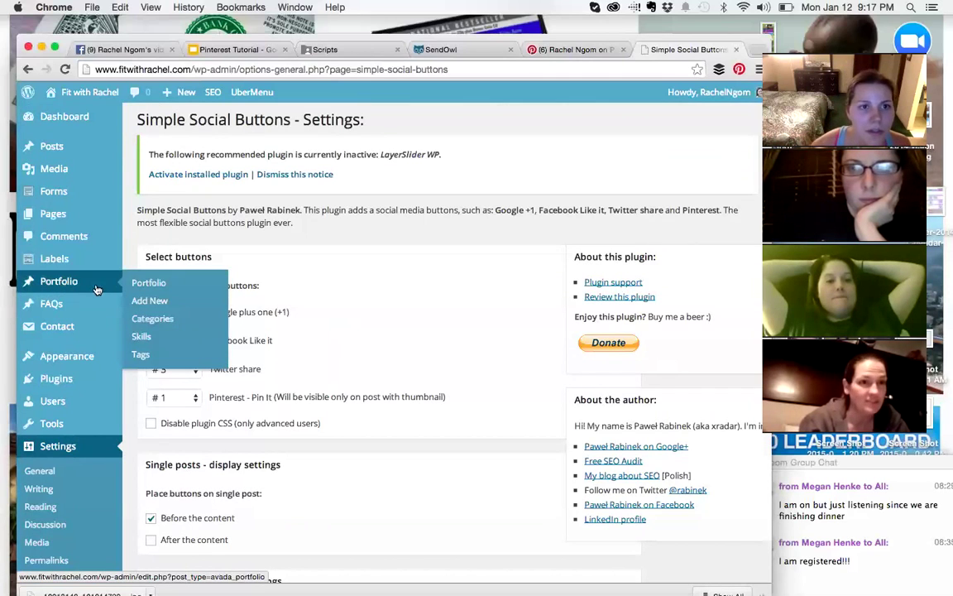
scroll(87, 285, "down", 2)
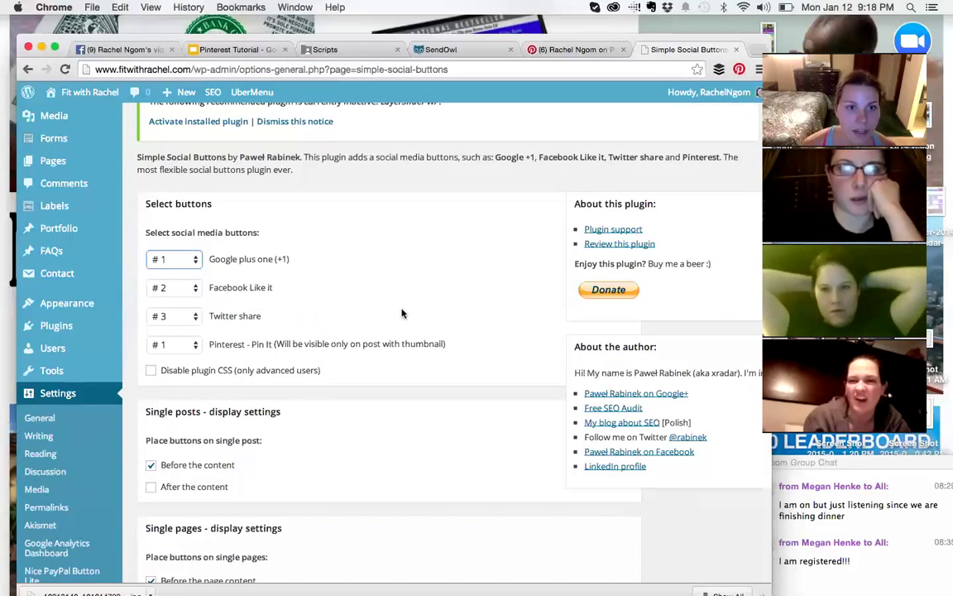
scroll(410, 313, "up", 2)
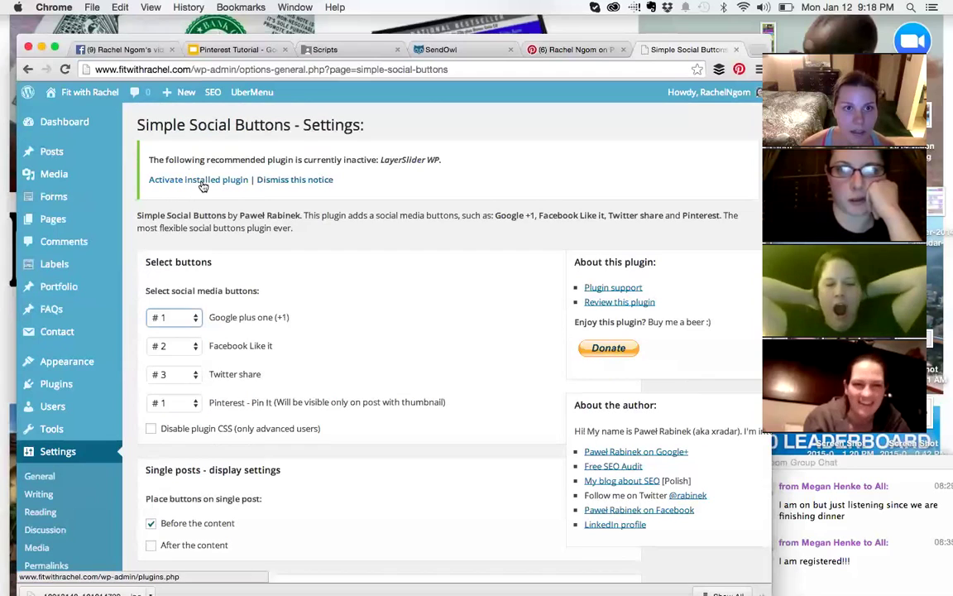
scroll(442, 329, "down", 10)
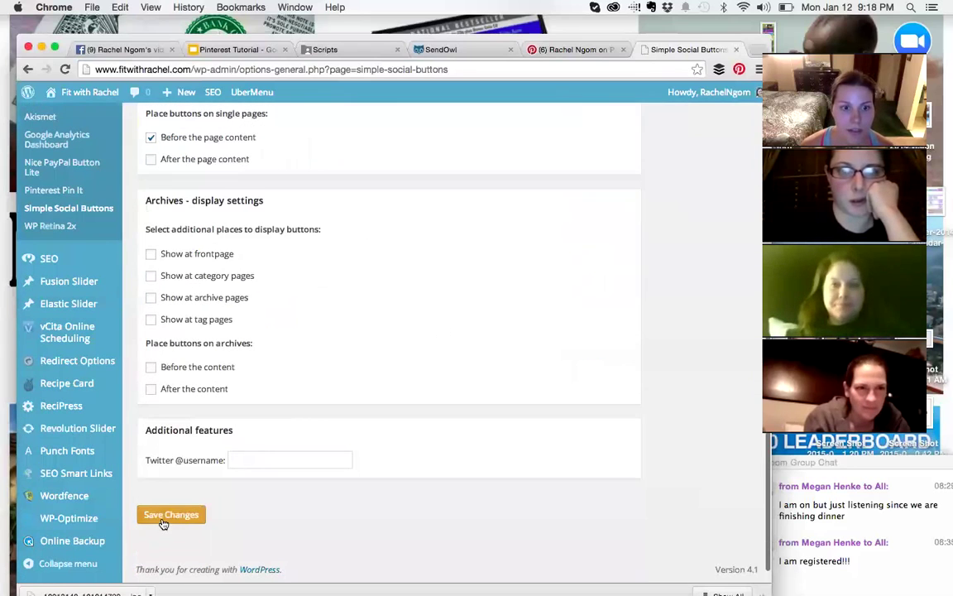
scroll(426, 330, "up", 1)
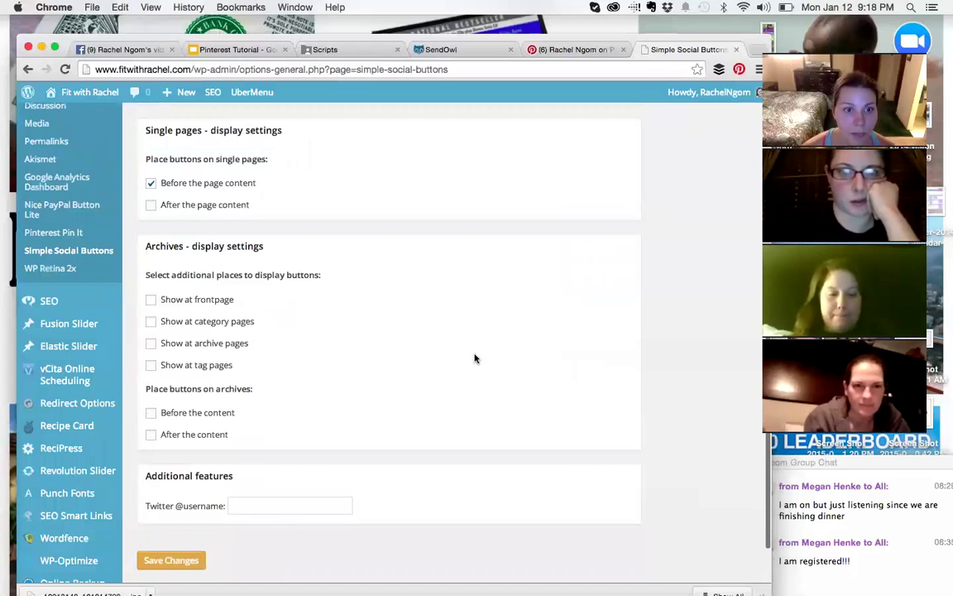
scroll(480, 352, "up", 8)
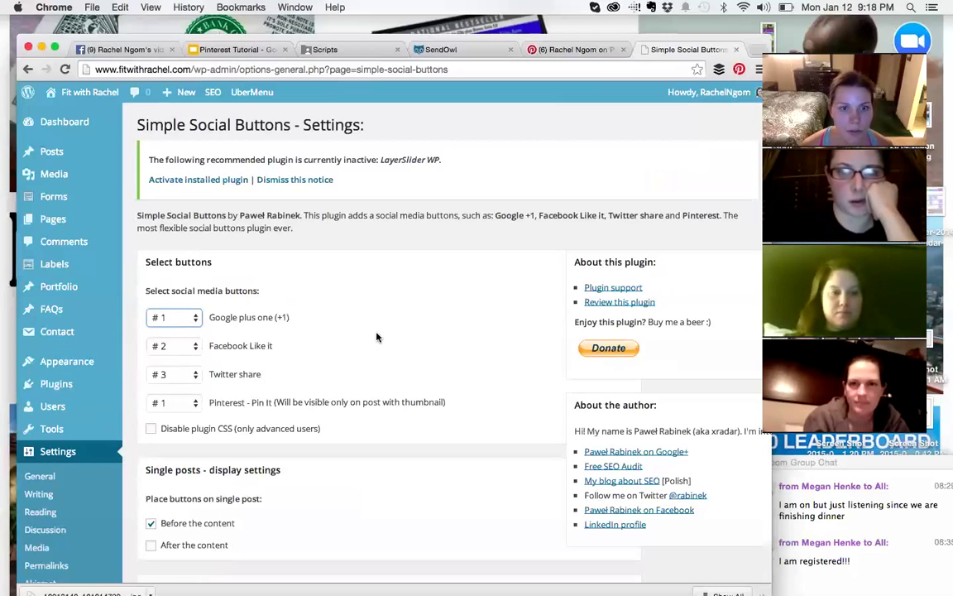
scroll(373, 333, "down", 1)
scroll(369, 321, "down", 4)
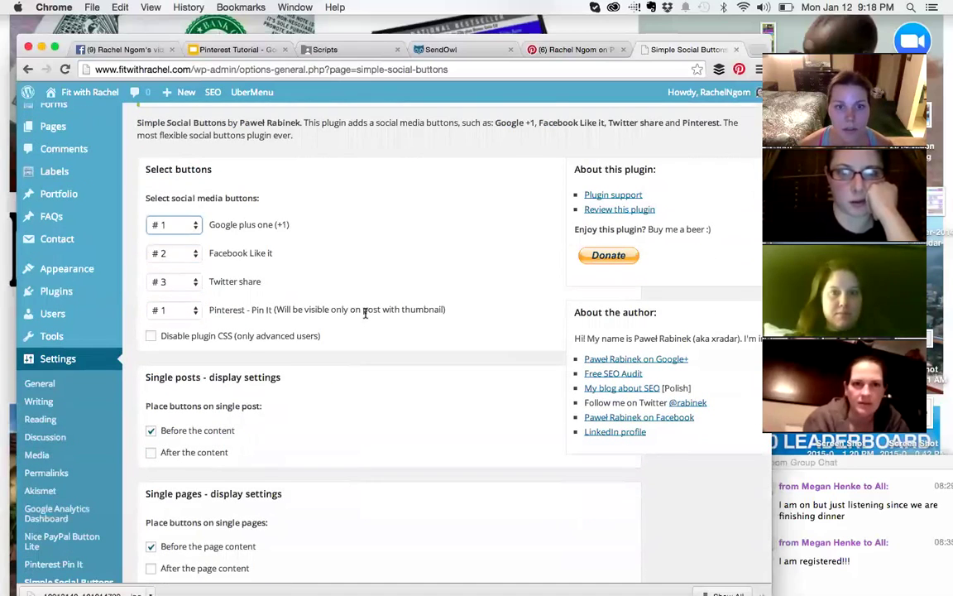
scroll(365, 314, "down", 4)
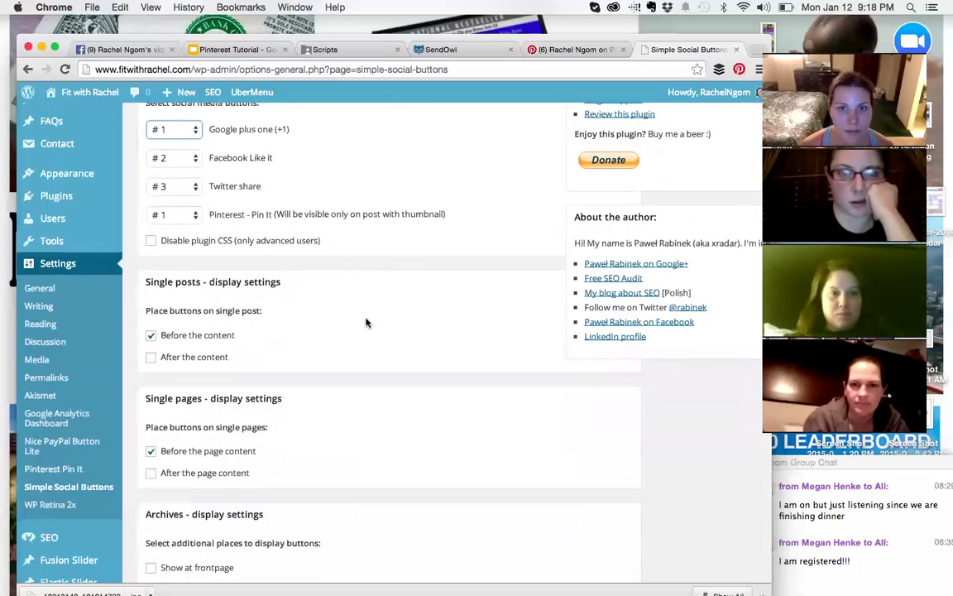
scroll(366, 321, "up", 5)
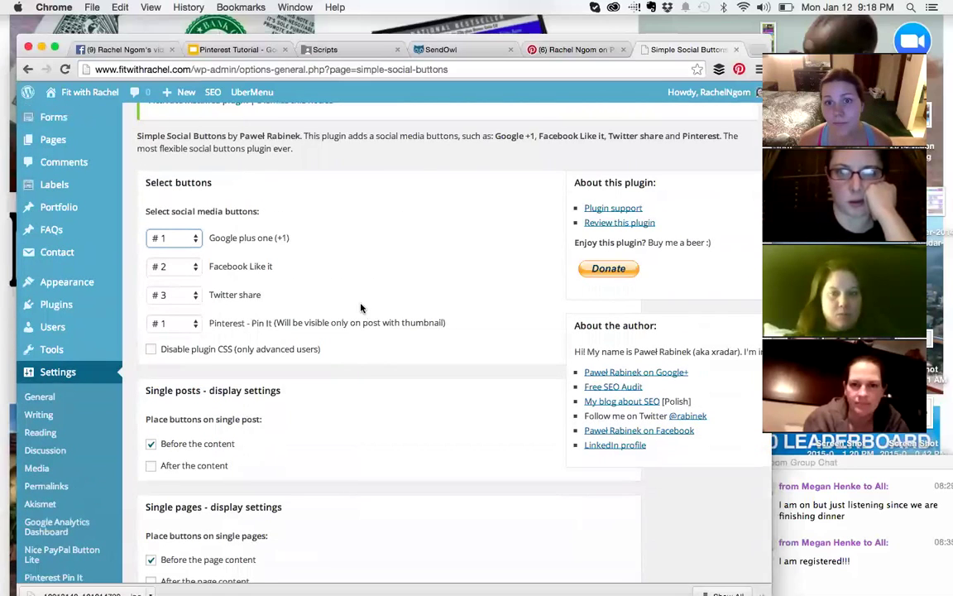